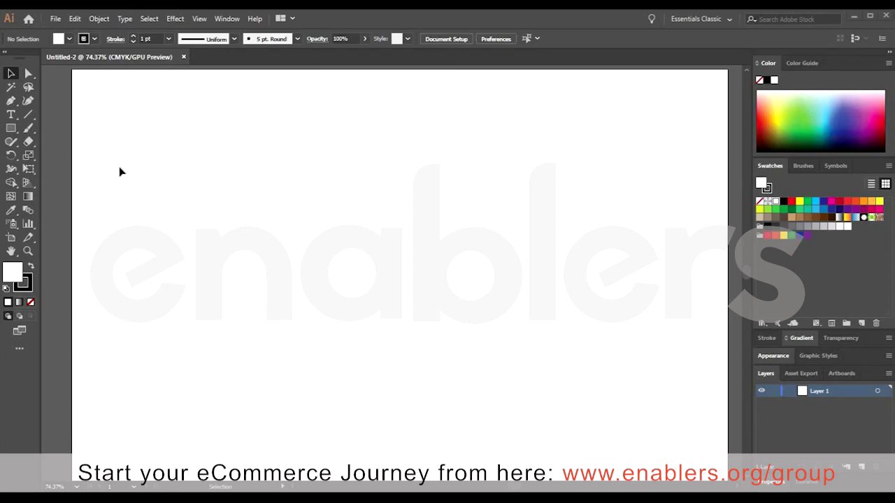
Draw a square about 268 pt wide in the upper-left area of the artboard with the Rectangle tool.
left_click(29, 141)
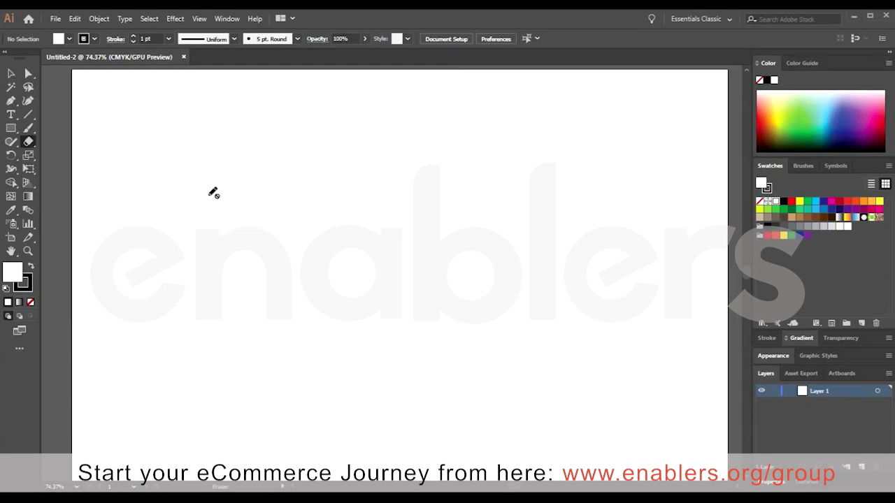
left_click(10, 130)
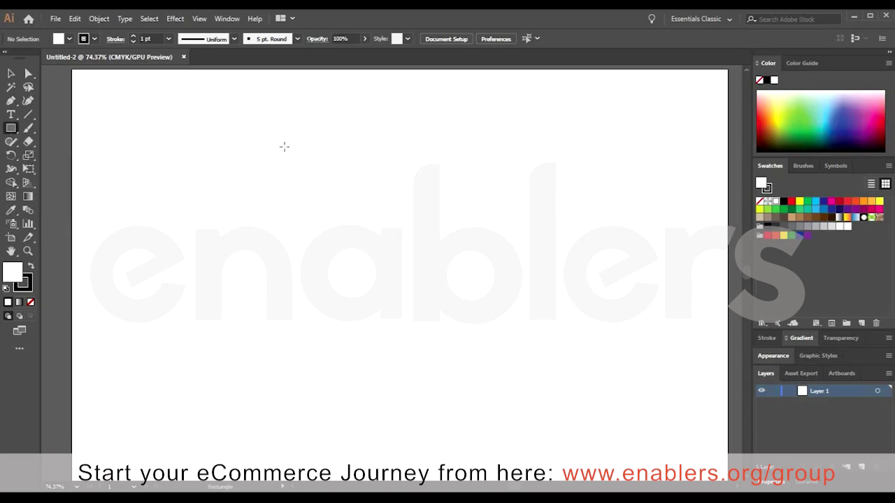
mouse_move(238, 149)
left_mouse_down()
mouse_move(295, 191)
mouse_move(382, 292)
left_mouse_up()
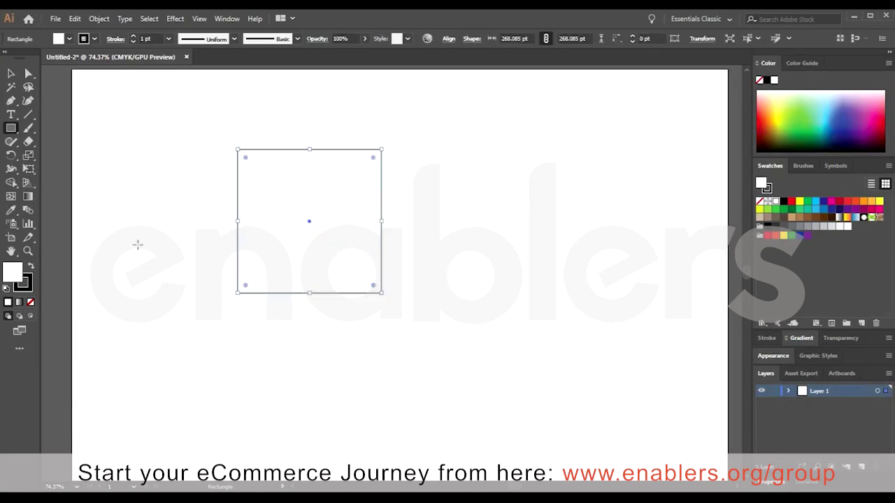
left_click(11, 74)
left_click(361, 342)
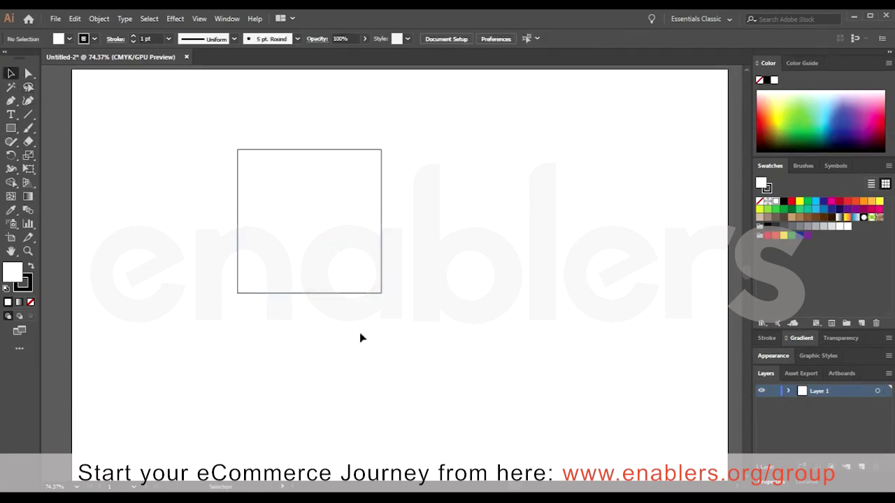
left_click(382, 202)
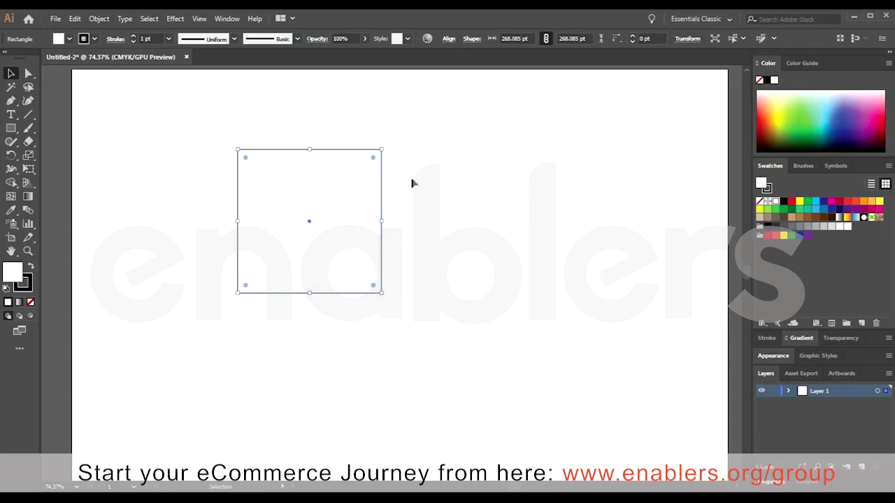
left_click(385, 204)
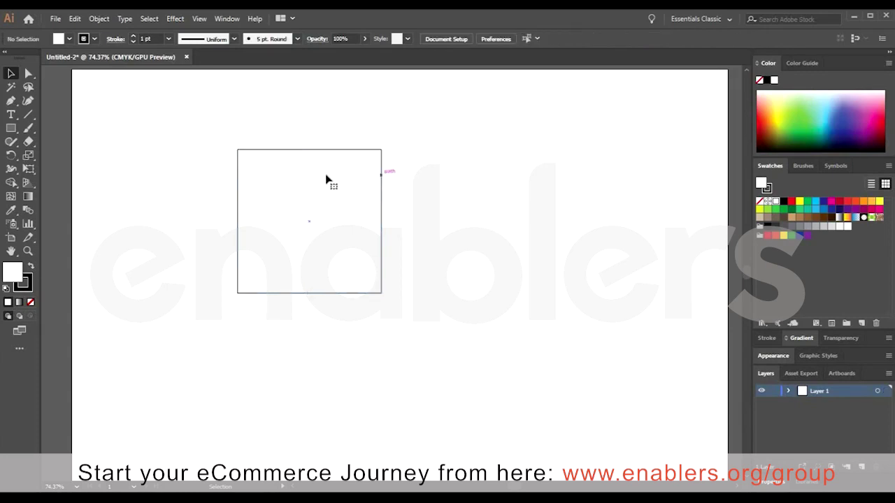
Select the square and adjust the Eraser tool's tip to a medium size, small enough to cut into its edges.
key("ctrl+a")
left_click(28, 141)
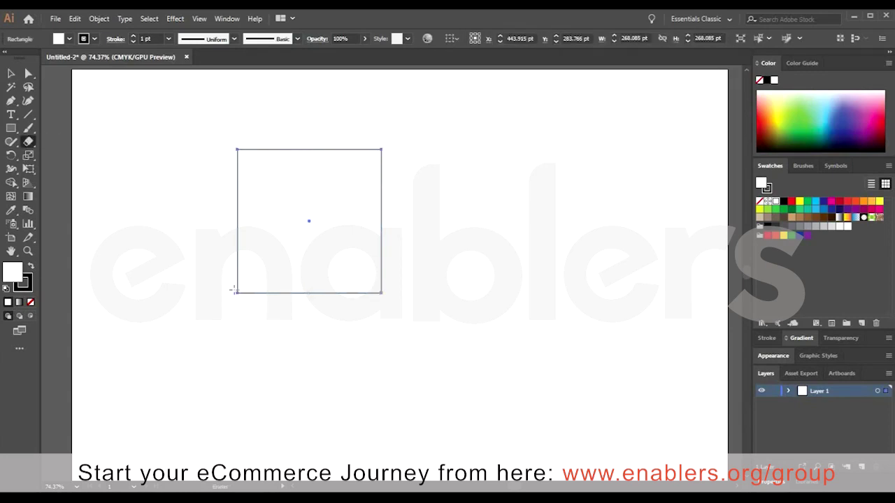
left_click(28, 143)
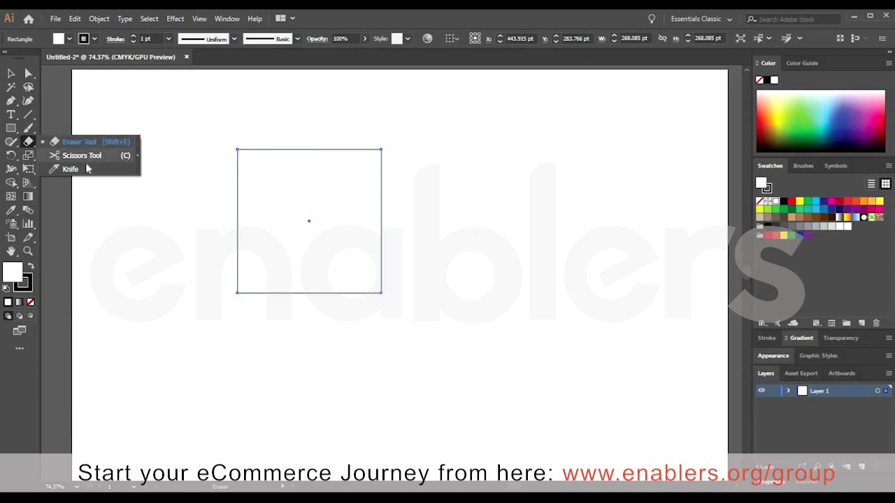
left_click(146, 137)
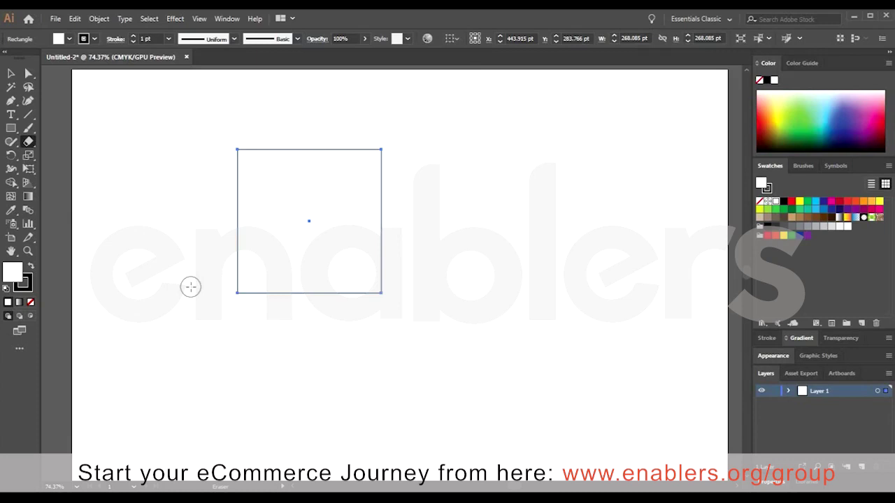
key("bracketleft")
key("bracketleft")
key("bracketleft")
key("bracketleft")
key("bracketleft")
key("bracketleft")
key("bracketright")
key("bracketright")
key("bracketright")
key("bracketright")
key("bracketright")
key("bracketright")
key("bracketright")
key("bracketright")
key("bracketright")
key("bracketright")
key("bracketright")
key("bracketright")
key("bracketleft")
key("bracketleft")
key("bracketleft")
key("bracketleft")
key("bracketleft")
key("bracketleft")
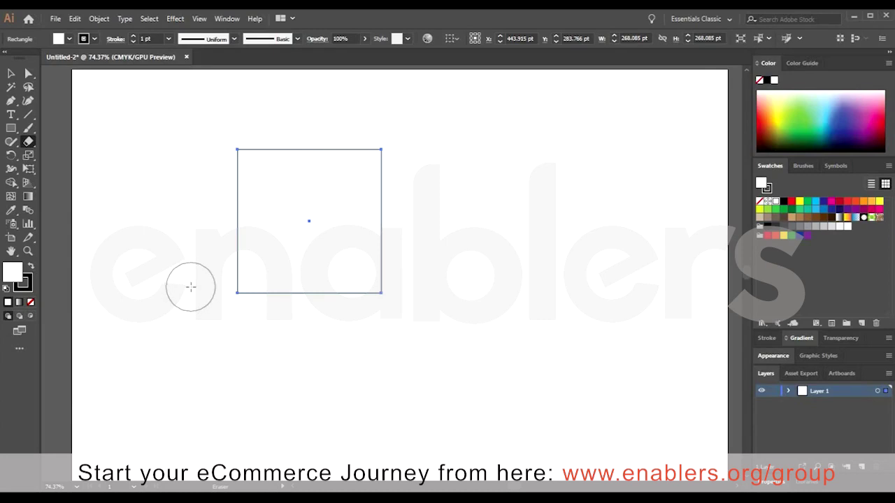
key("bracketleft")
key("bracketleft")
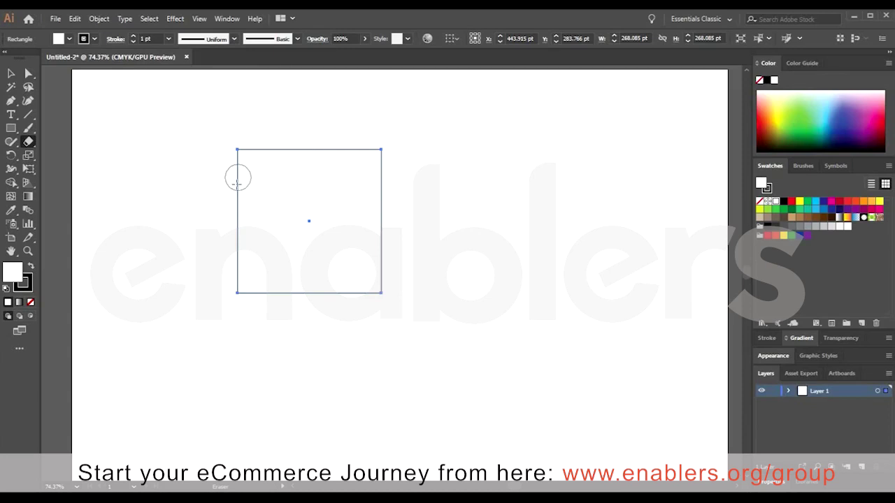
Erase a rounded notch from the left, right and bottom edges of the square.
left_click_drag(237, 179, 236, 219)
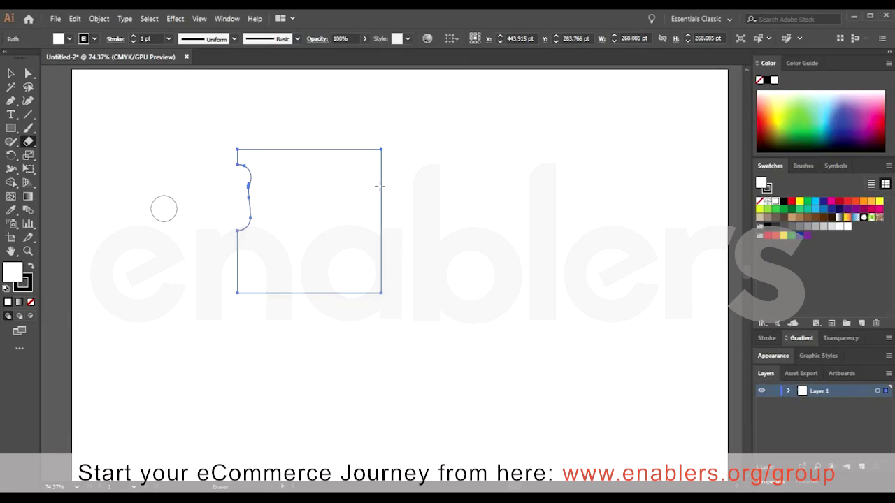
left_click_drag(377, 185, 379, 227)
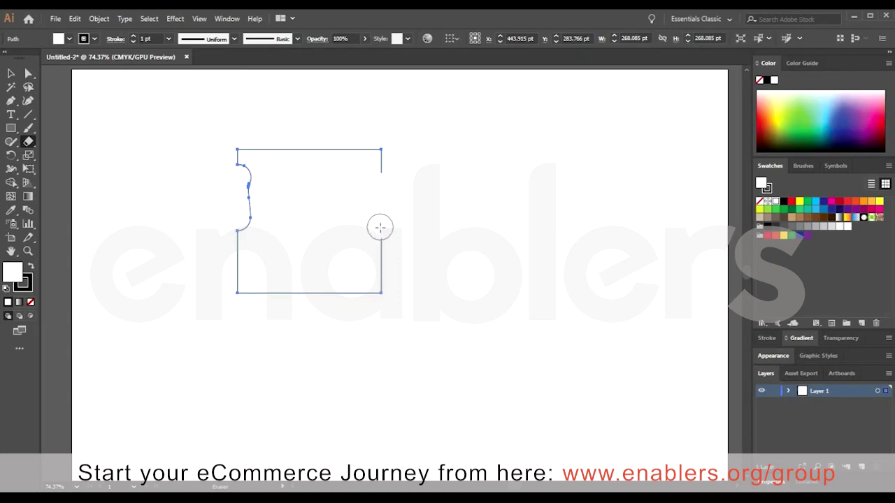
left_click_drag(379, 227, 443, 216)
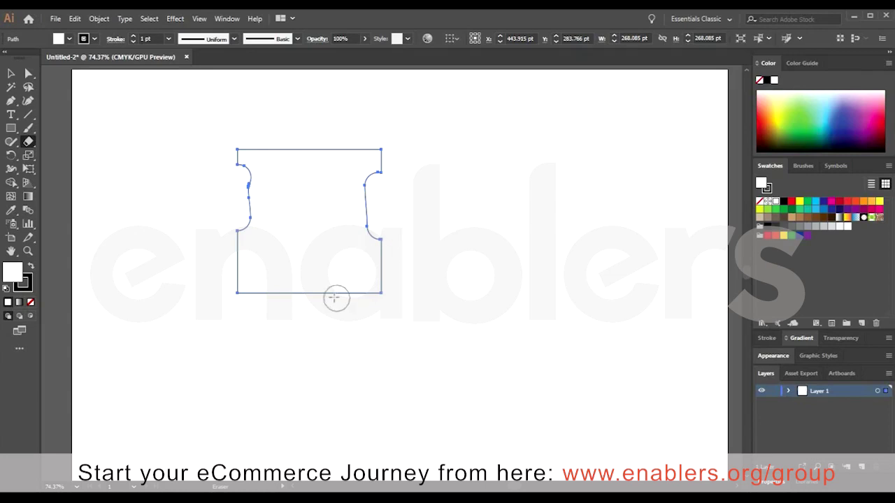
left_click_drag(339, 294, 255, 295)
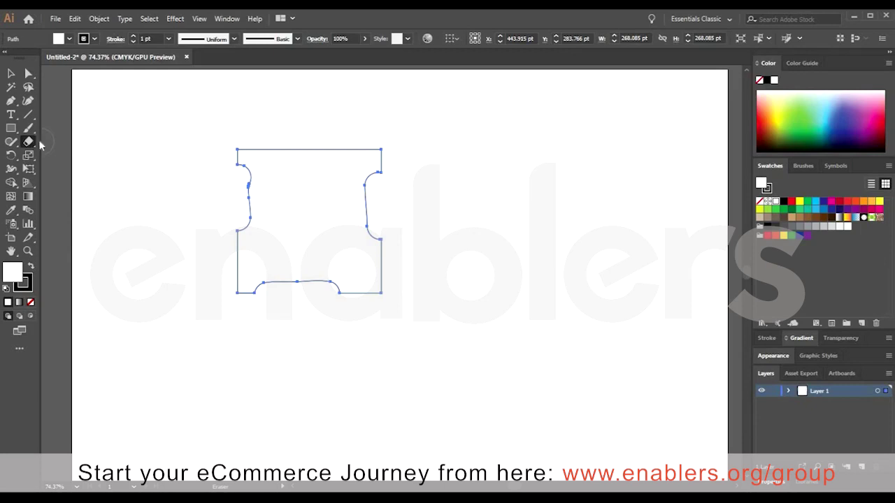
Draw a second square about 255 pt wide to the right of the notched shape.
left_click_drag(29, 142, 63, 151)
left_click(10, 128)
left_click_drag(474, 142, 534, 189)
left_click_drag(473, 140, 612, 278)
Cut a segment about 67 pt long from the second square's top edge with the Scissors tool and move it above the square.
left_click(29, 142)
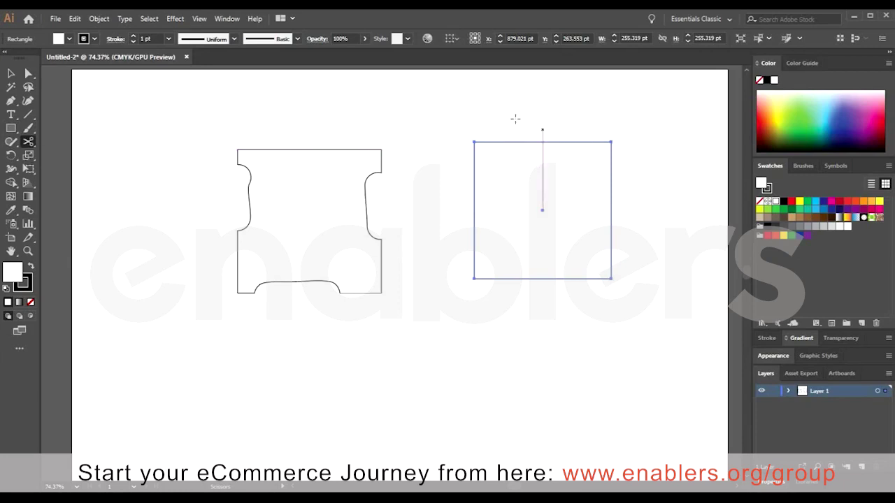
left_click(611, 199)
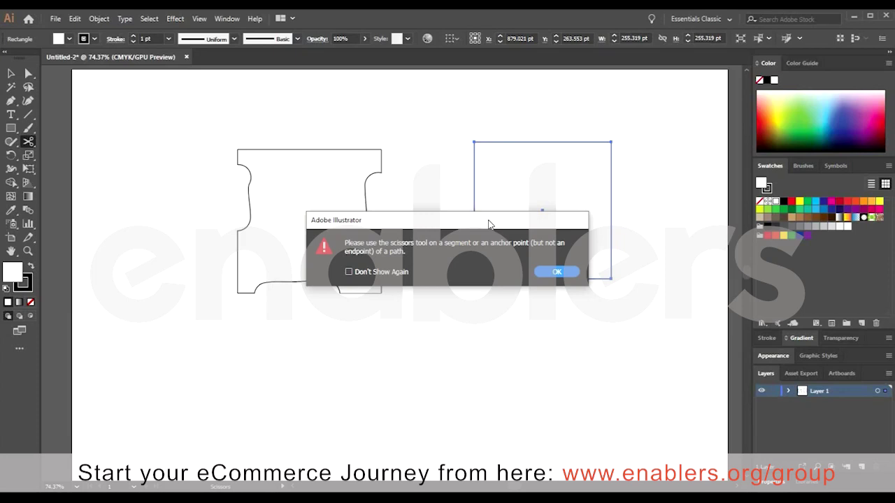
left_click(556, 272)
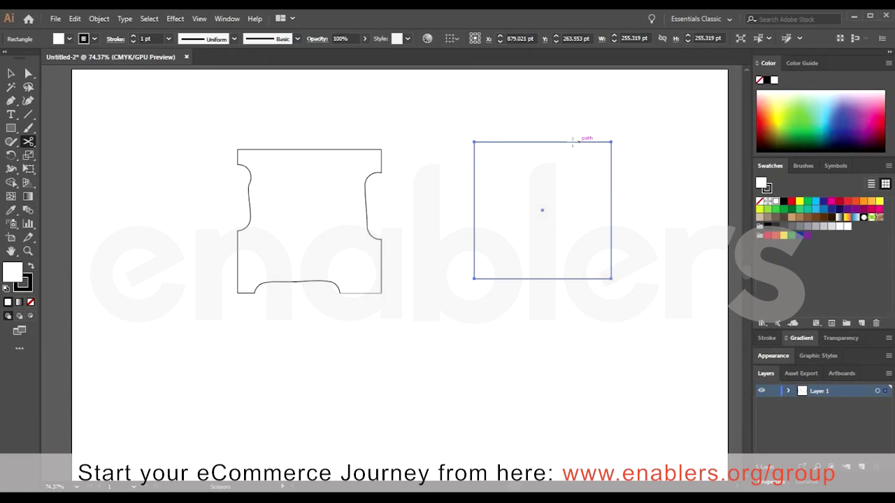
left_click(578, 142)
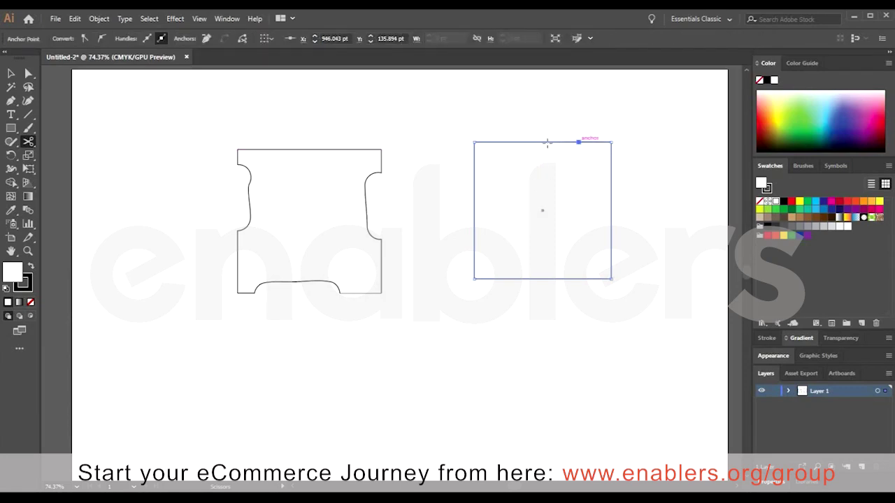
left_click(543, 142)
left_click(10, 72)
left_click(569, 143)
left_click_drag(563, 142, 604, 120)
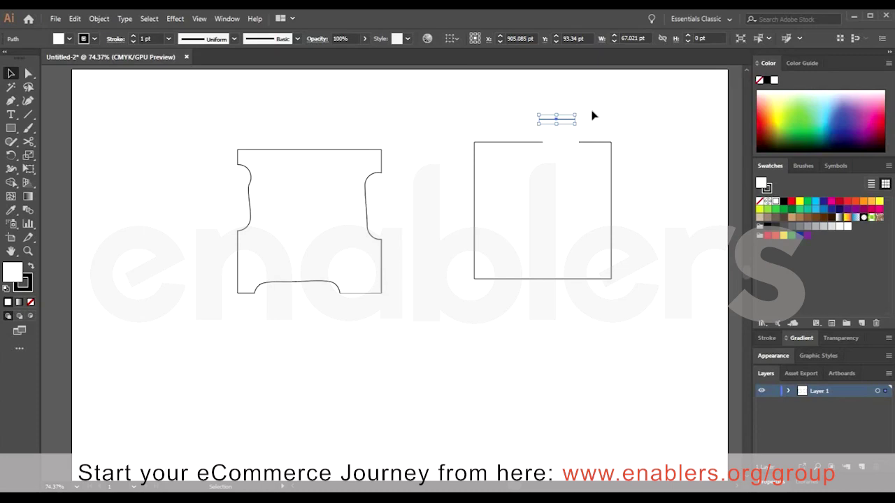
Cut a segment out of the second square's left edge with the Scissors tool and move it outward to the left.
left_click(28, 141)
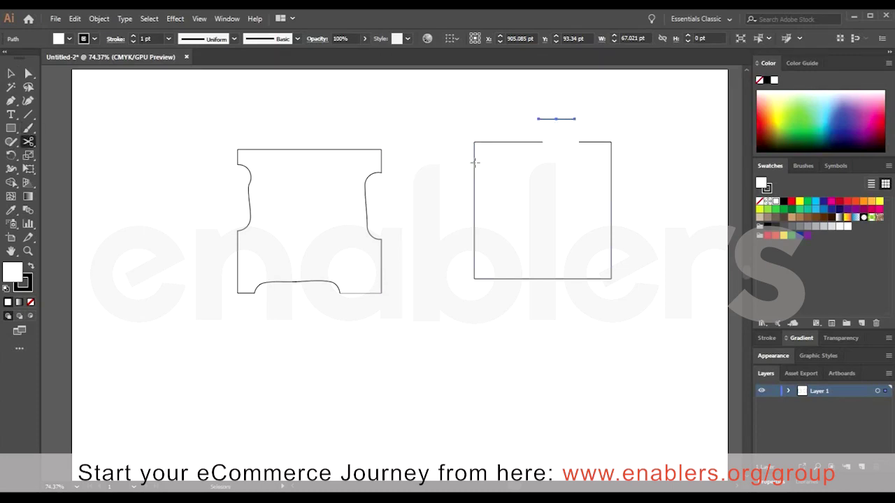
left_click(474, 162)
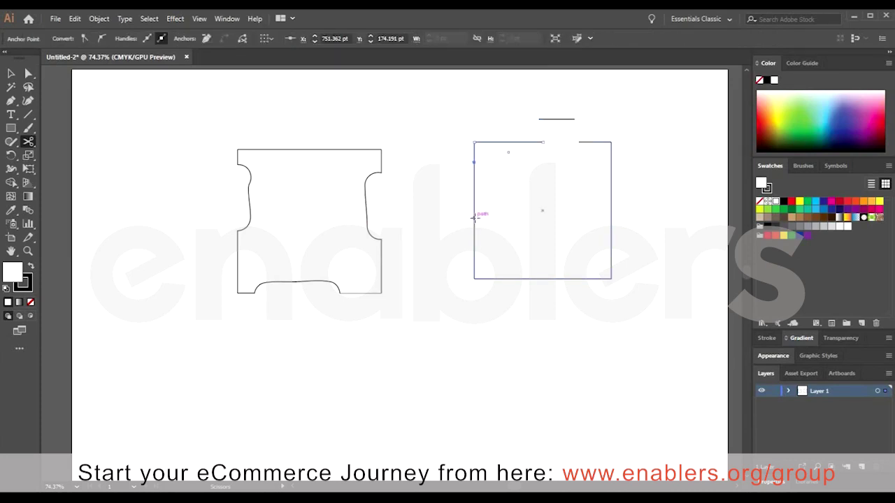
left_click(474, 217)
left_click(11, 73)
left_click(475, 188)
left_click_drag(475, 182, 447, 182)
left_click(452, 260)
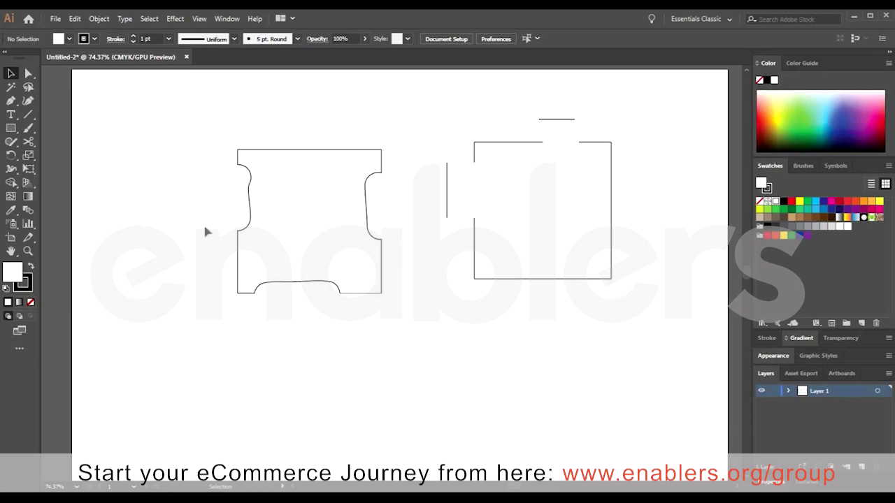
Draw a circle about 228 pt in diameter below the notched square with the Ellipse tool.
left_click_drag(31, 140, 84, 170)
left_click(10, 128)
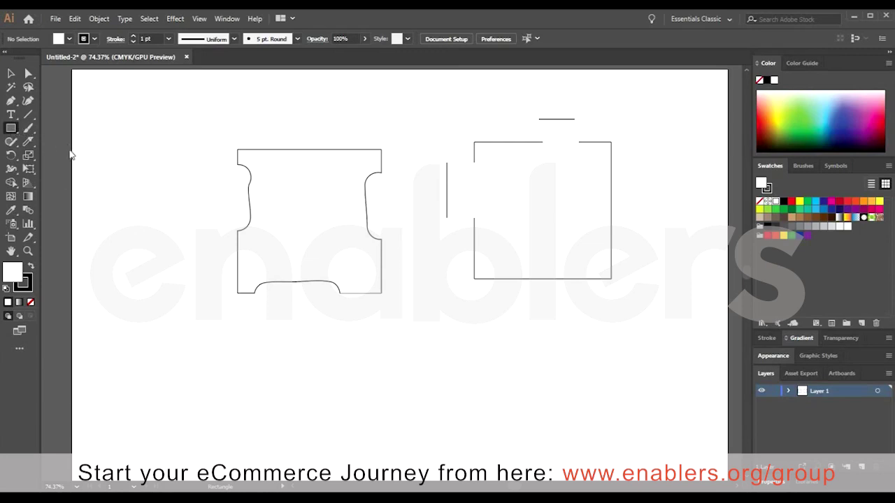
mouse_move(11, 128)
left_mouse_down()
mouse_move(66, 166)
mouse_move(66, 155)
left_mouse_up()
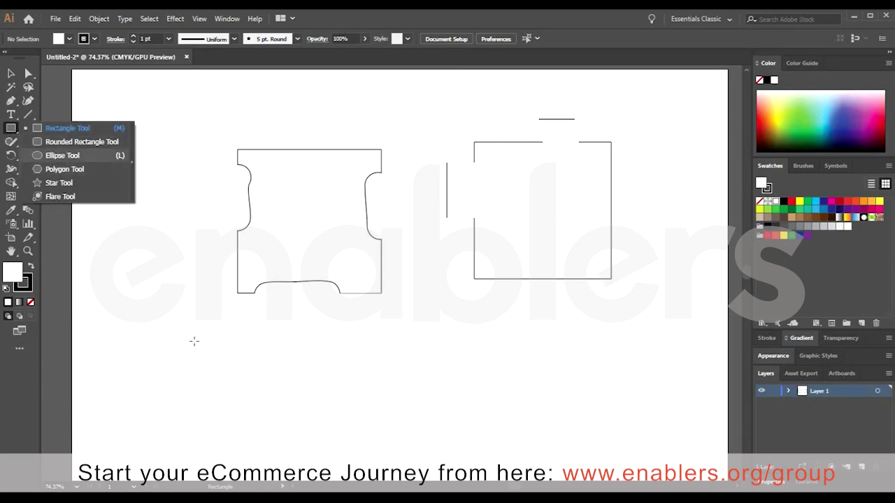
mouse_move(165, 327)
left_mouse_down()
mouse_move(299, 400)
mouse_move(290, 395)
mouse_move(309, 392)
left_mouse_up()
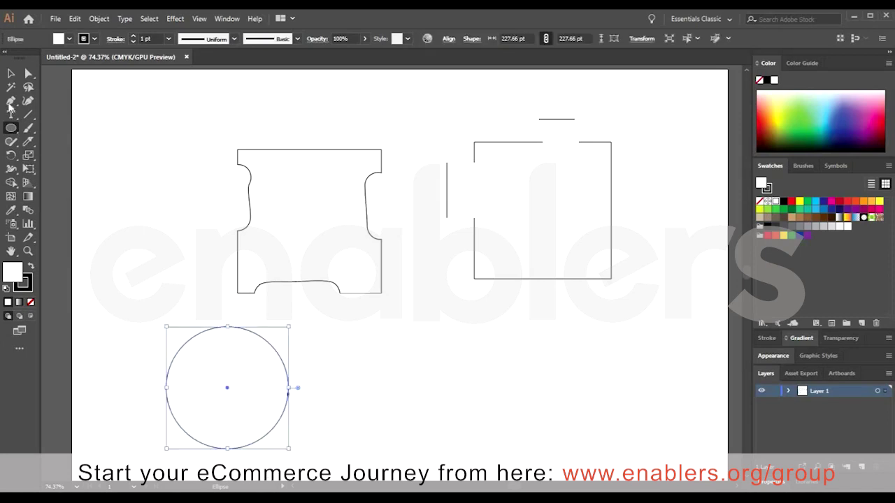
left_click(11, 74)
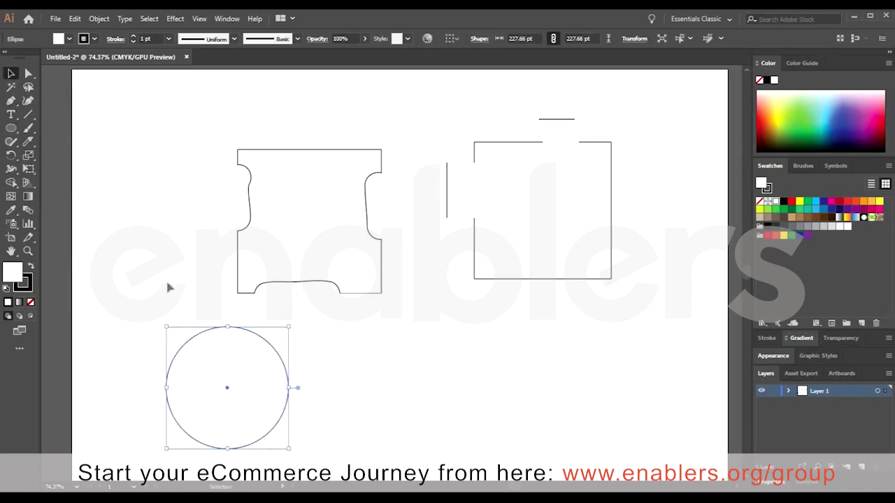
left_click(213, 339)
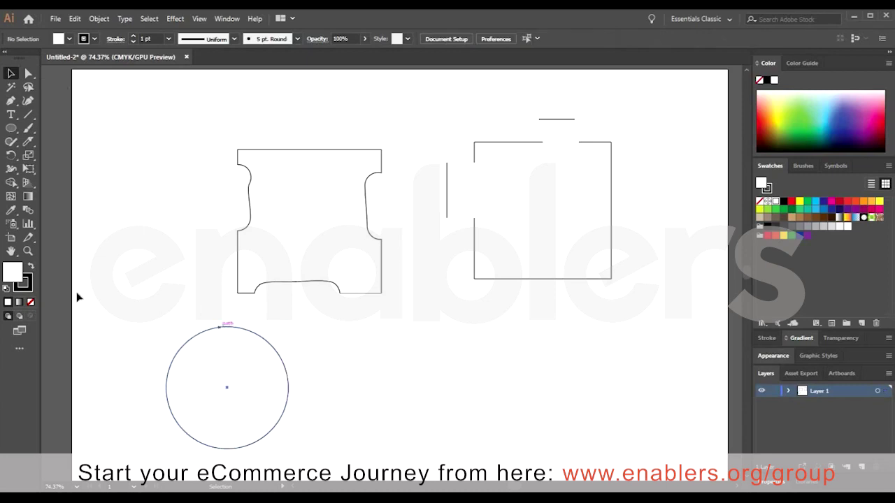
Fill the circle with the dark blue swatch.
left_click_drag(77, 295, 222, 381)
left_click(824, 203)
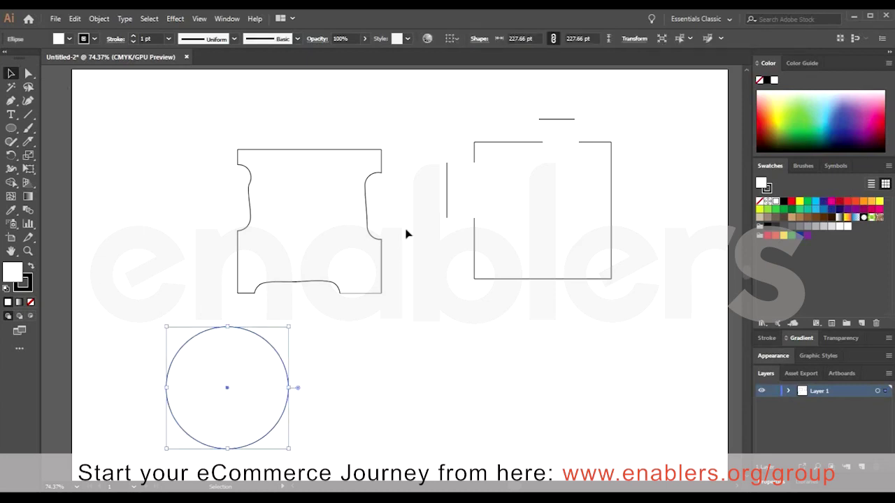
left_click(310, 317)
left_click(232, 386)
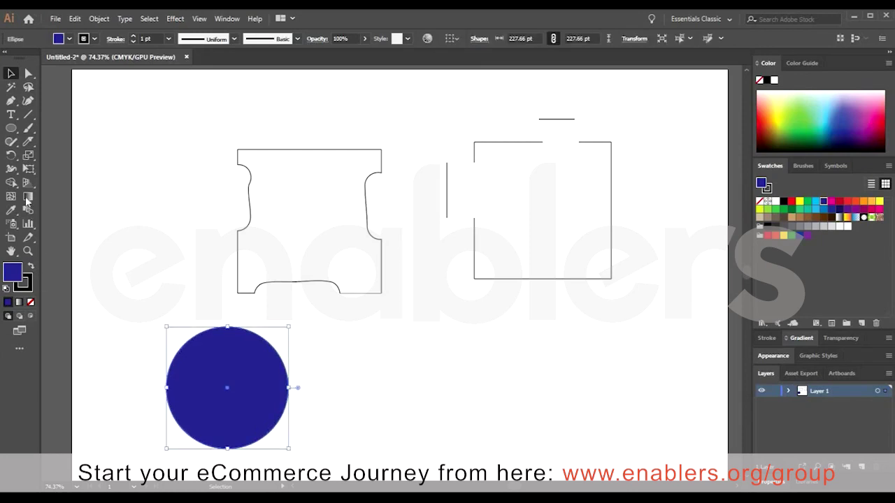
Slice the blue circle into strips with five slightly slanted Knife cuts running across its full width.
left_click(28, 142)
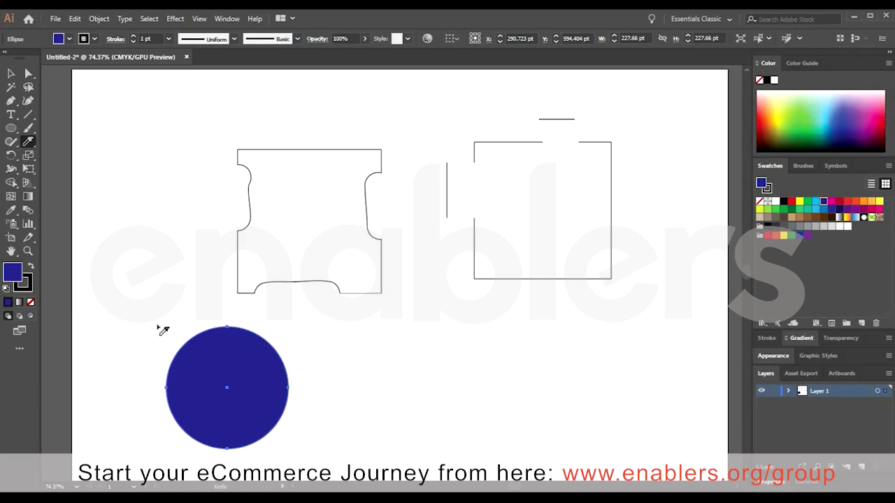
mouse_move(166, 327)
left_mouse_down()
mouse_move(248, 338)
mouse_move(253, 366)
mouse_move(162, 347)
mouse_move(345, 382)
left_mouse_up()
mouse_move(340, 414)
left_mouse_down()
mouse_move(190, 406)
mouse_move(144, 391)
left_mouse_up()
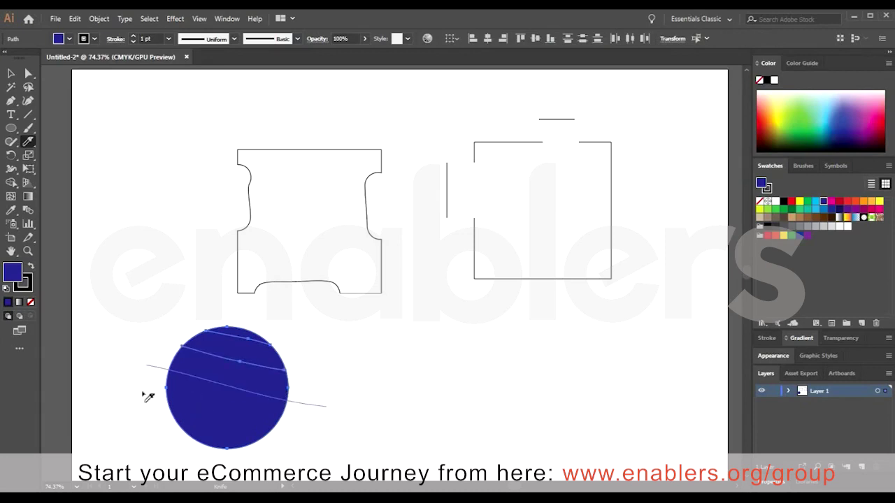
left_click_drag(313, 423, 144, 402)
left_click_drag(304, 448, 142, 408)
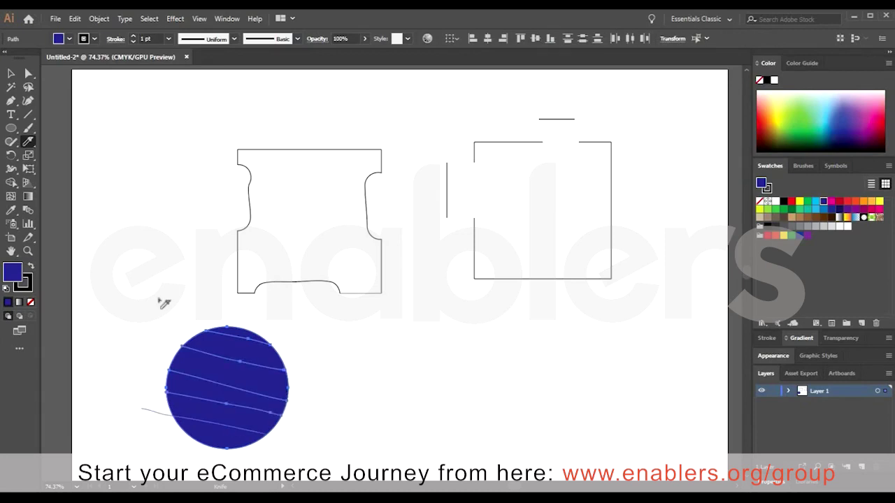
Select individual strips of the sliced blue circle to check that the Knife cuts separated them.
left_click(10, 74)
left_click(11, 74)
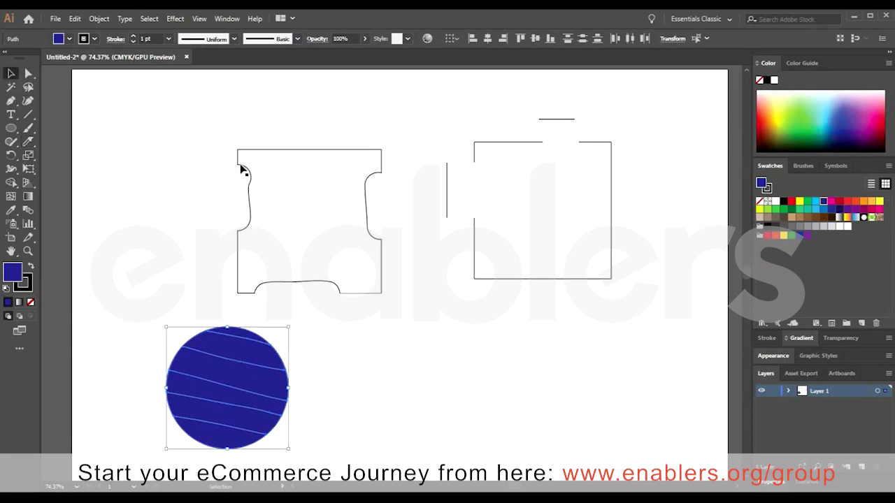
left_click(360, 354)
left_click(242, 367)
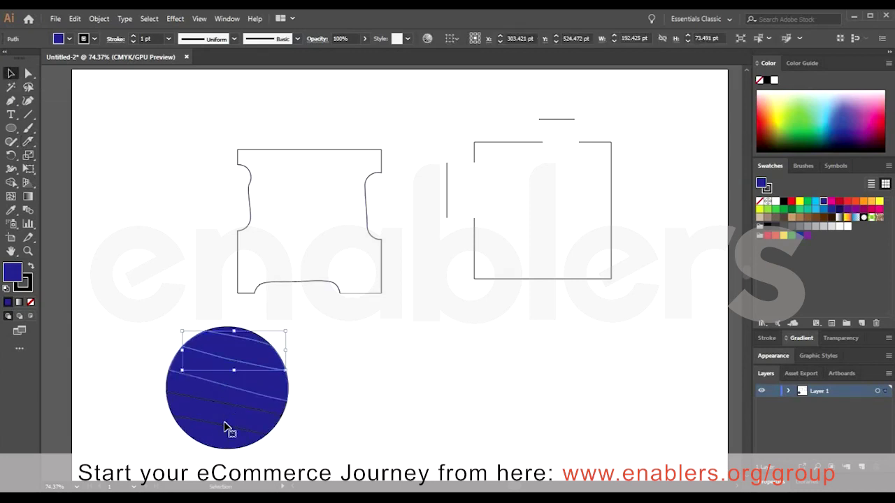
left_click(217, 438)
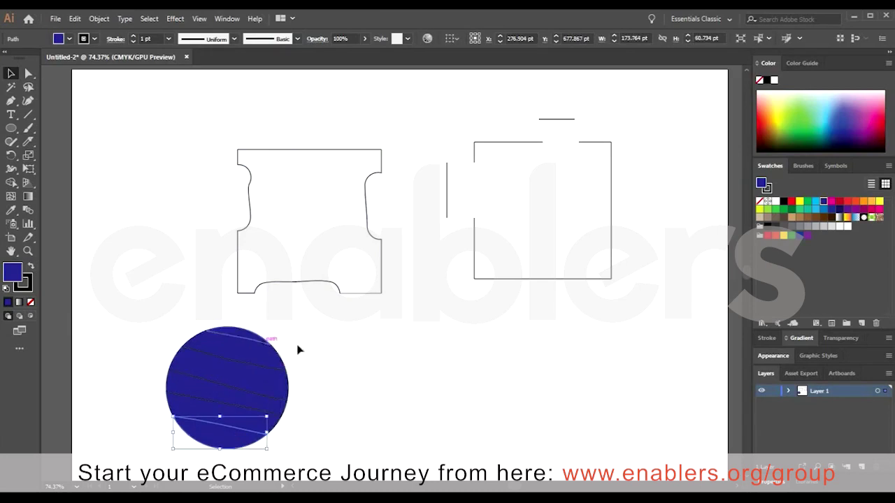
left_click(273, 341)
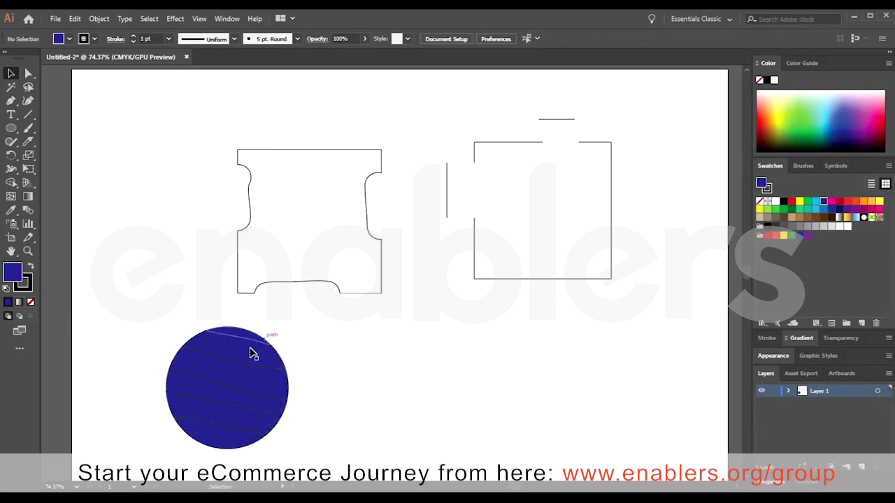
Move the six strips of the sliced circle apart across the artboard.
left_click_drag(228, 323, 179, 255)
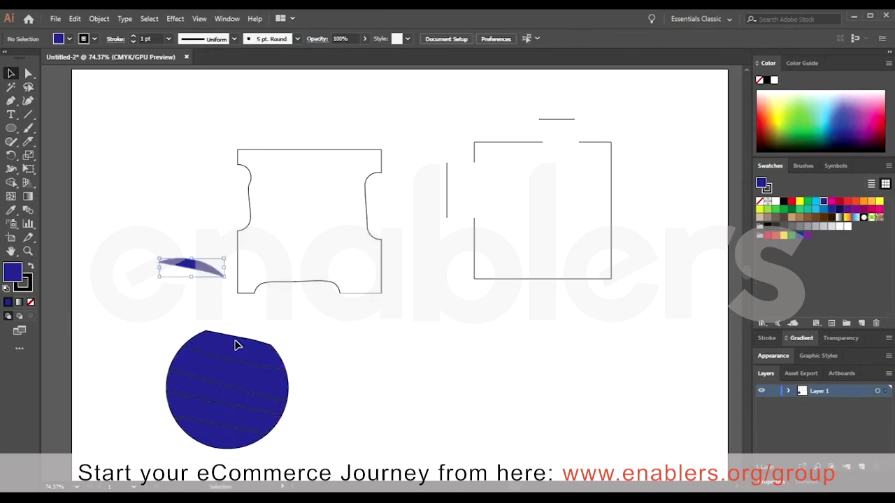
left_click_drag(235, 342, 362, 342)
left_click_drag(244, 377, 440, 401)
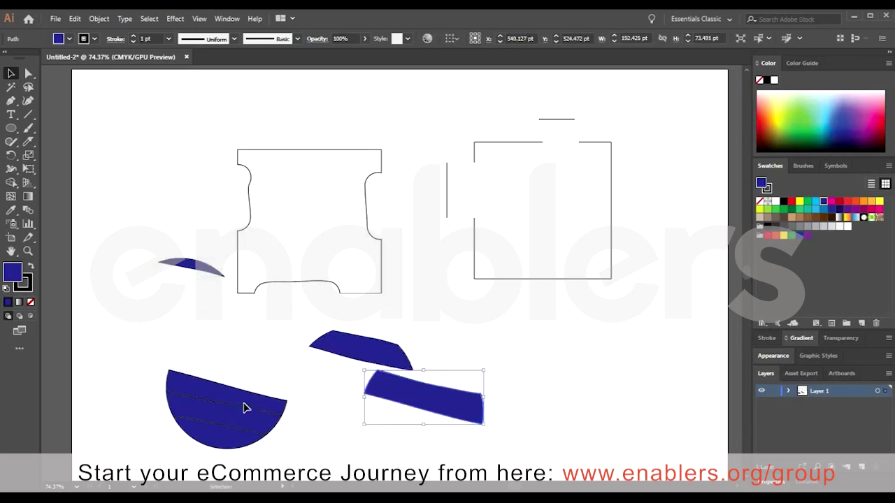
left_click_drag(245, 408, 567, 377)
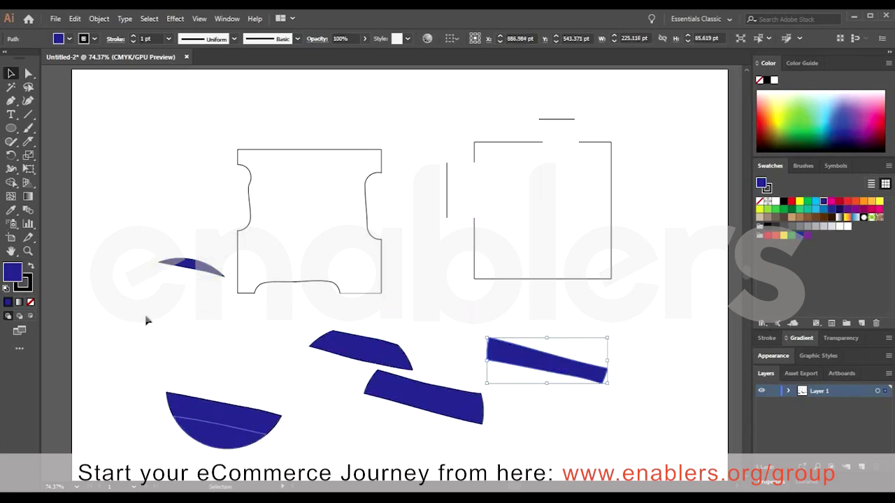
left_click_drag(204, 418, 153, 430)
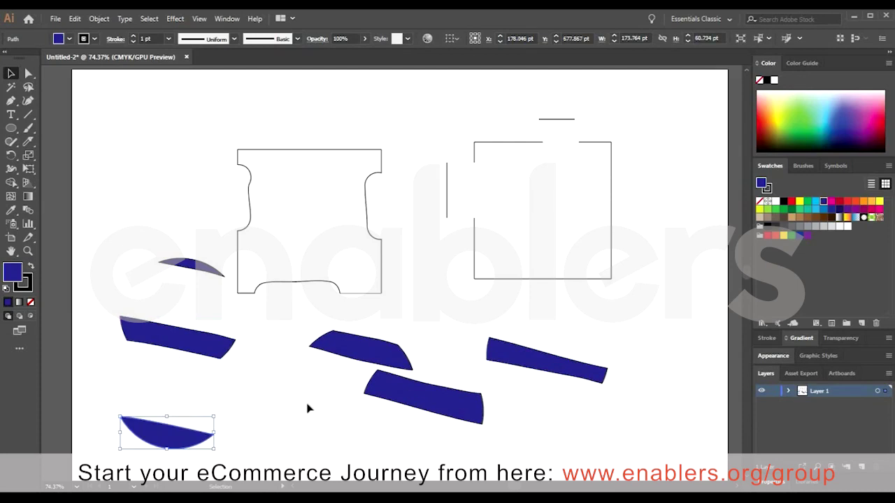
Undo all the strip moves so the pieces form the circle again, and clear the selection.
key("ctrl+z")
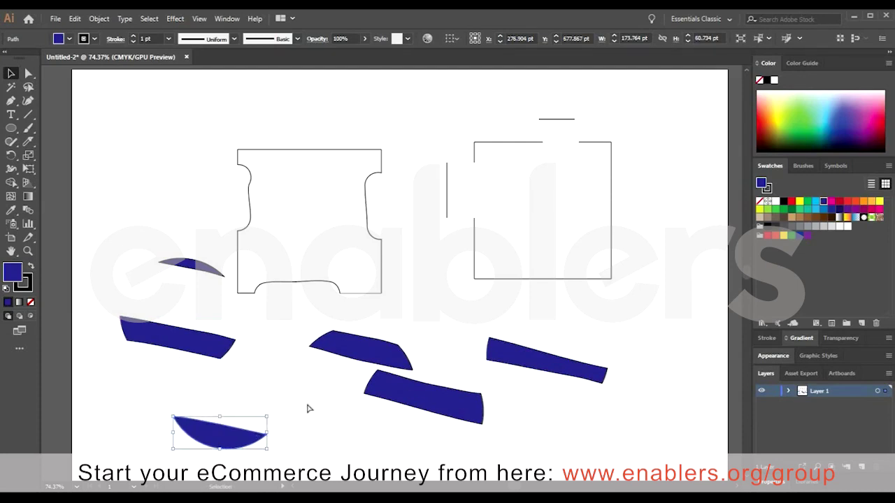
key("ctrl+z")
key("ctrl+z")
key("ctrl+z")
key("ctrl+z")
key("ctrl+z")
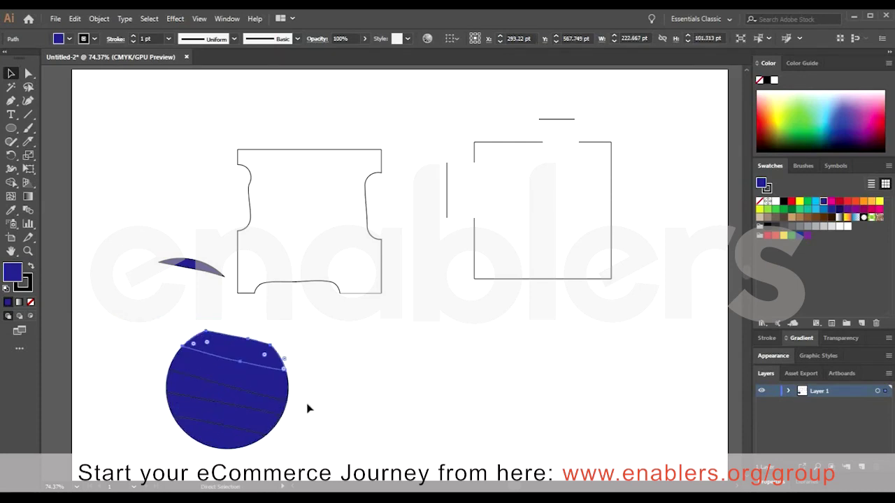
key("ctrl+z")
key("ctrl+z")
left_click(331, 371)
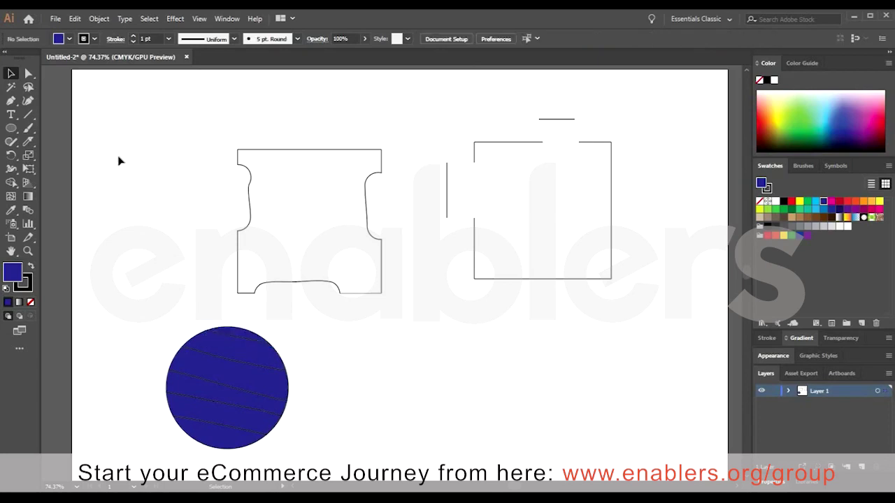
Slice the notched square horizontally through its side notches with the Knife tool and move the two pieces apart vertically.
left_click(28, 142)
mouse_move(218, 187)
left_mouse_down()
mouse_move(415, 194)
mouse_move(408, 244)
left_mouse_up()
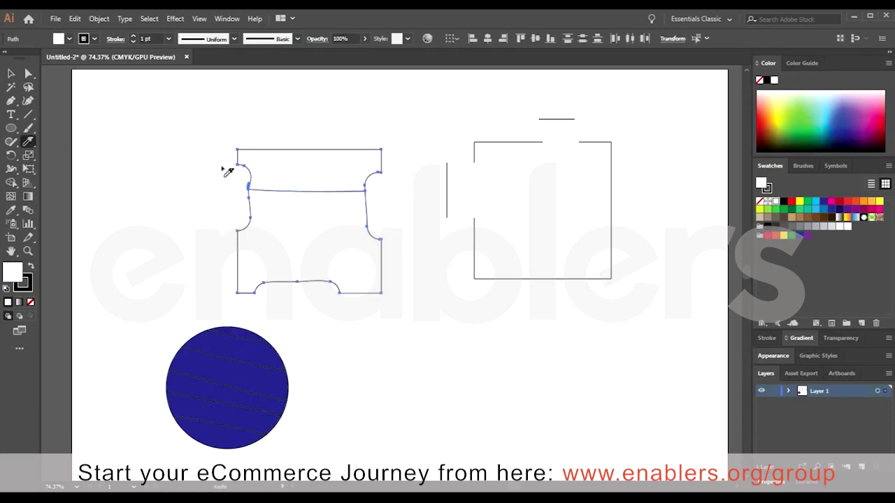
left_click(11, 73)
left_click(295, 170)
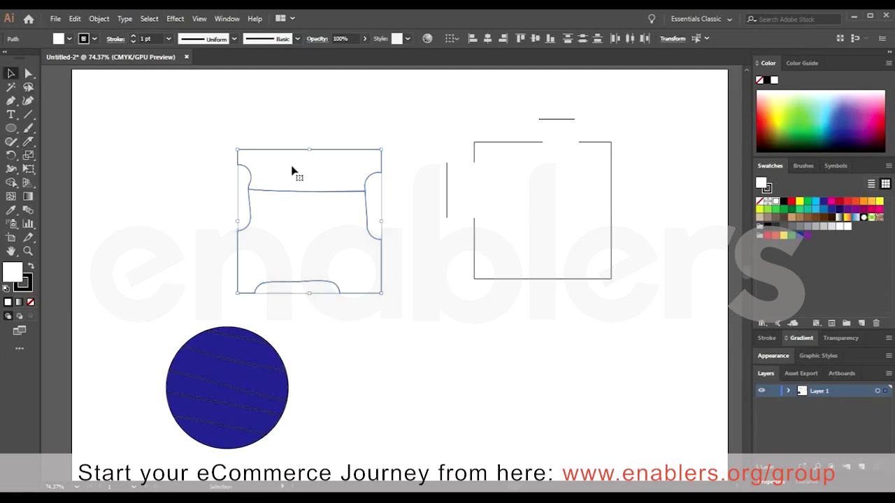
left_click_drag(294, 147, 205, 184)
left_click(202, 183)
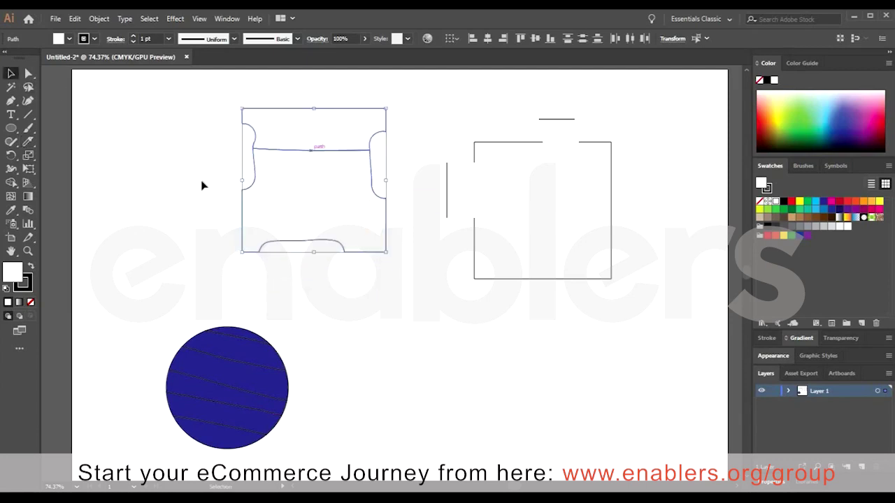
left_click_drag(314, 117, 314, 96)
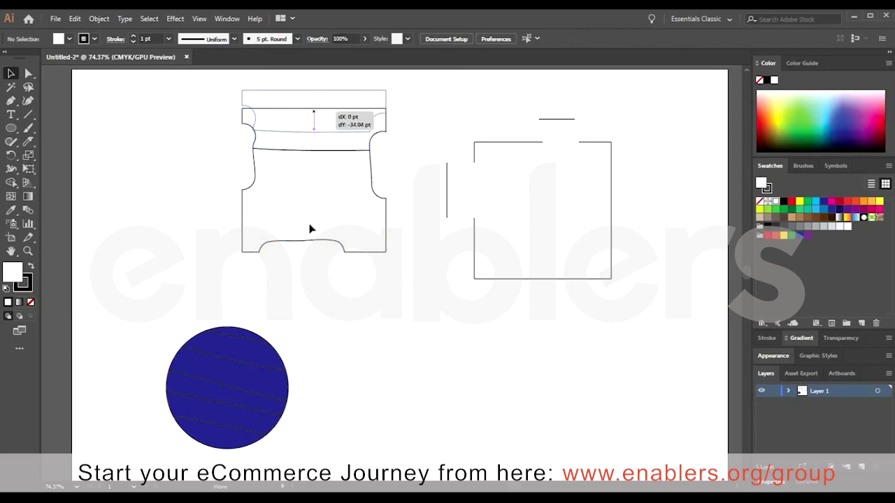
left_click_drag(275, 164, 280, 219)
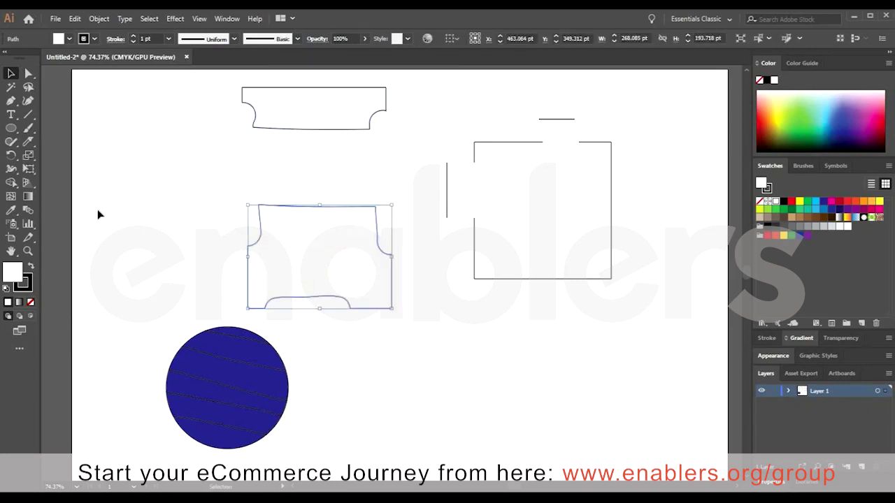
Slice the lower piece of the notched square horizontally with the Knife tool and move its upper part up and to the left.
left_click(28, 142)
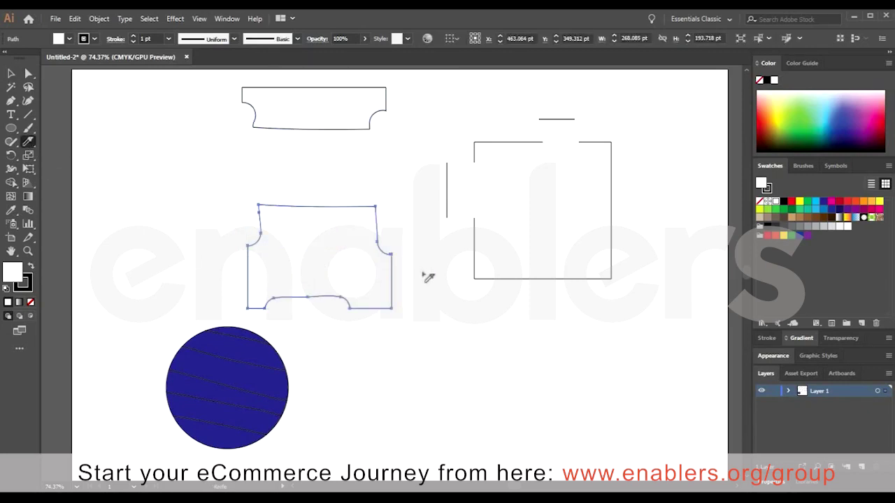
left_click_drag(423, 273, 203, 282)
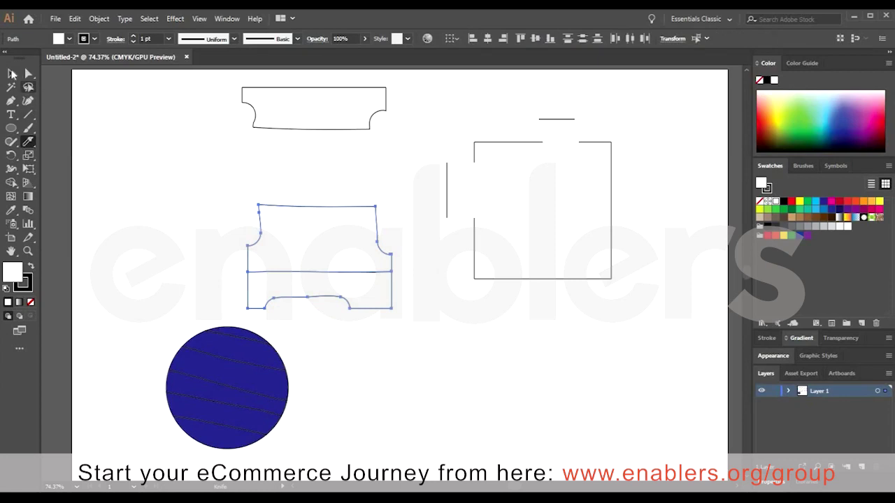
left_click(12, 74)
left_click(297, 224)
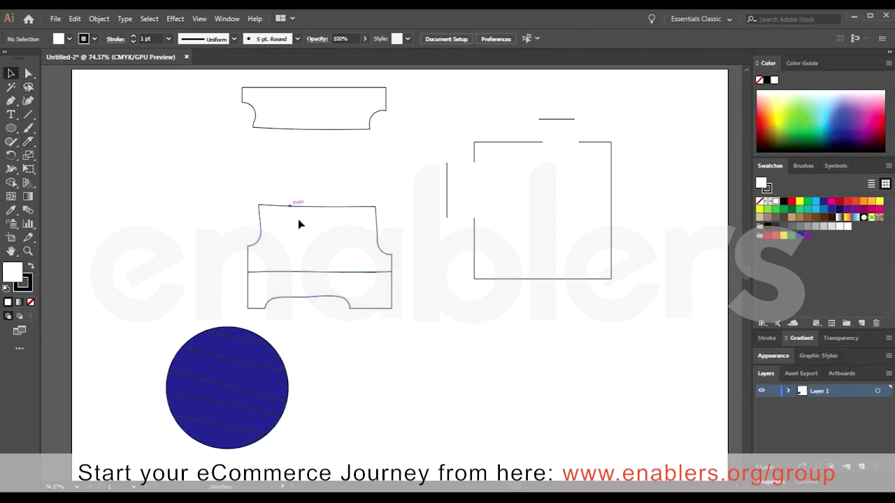
left_click_drag(298, 223, 239, 183)
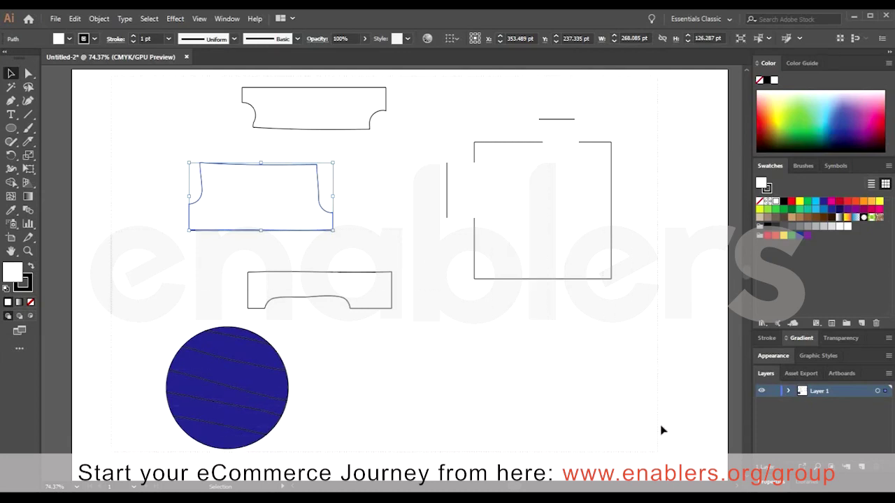
Delete all artwork from the artboard and switch from the Knife back to the Eraser tool.
key("ctrl+a")
key("Delete")
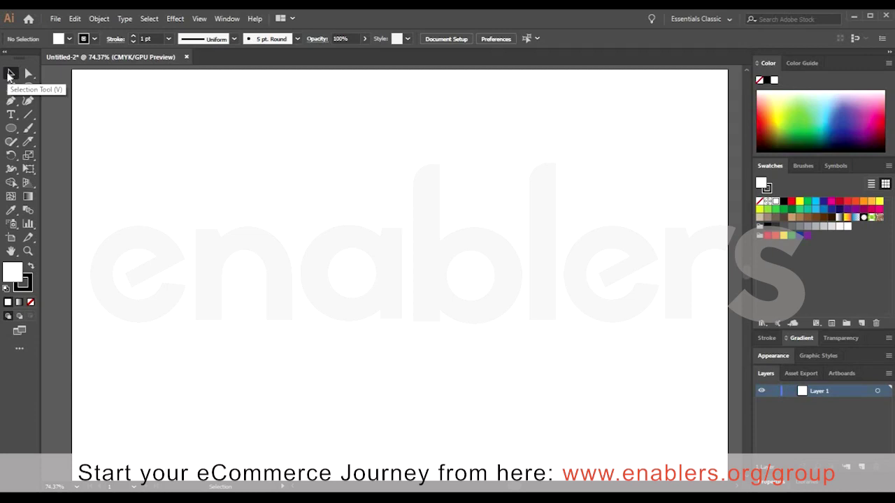
left_click(28, 142)
left_click(57, 141)
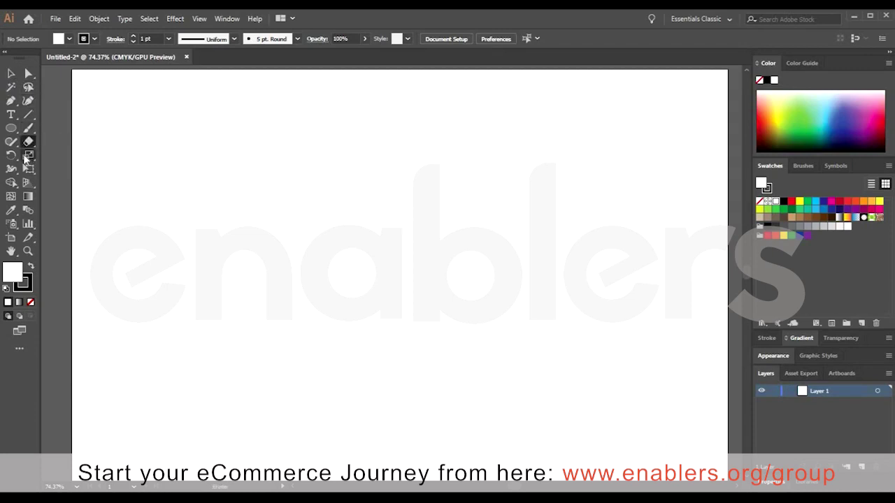
left_click(26, 158)
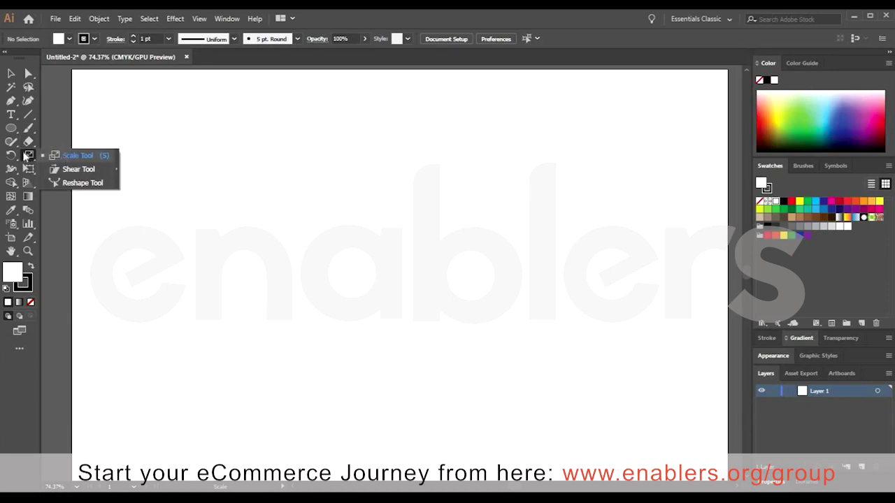
left_click(25, 155)
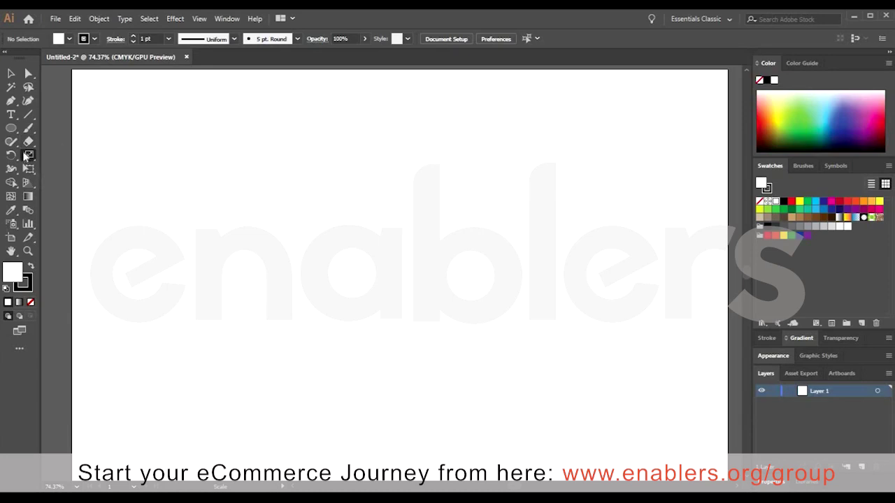
left_click(11, 114)
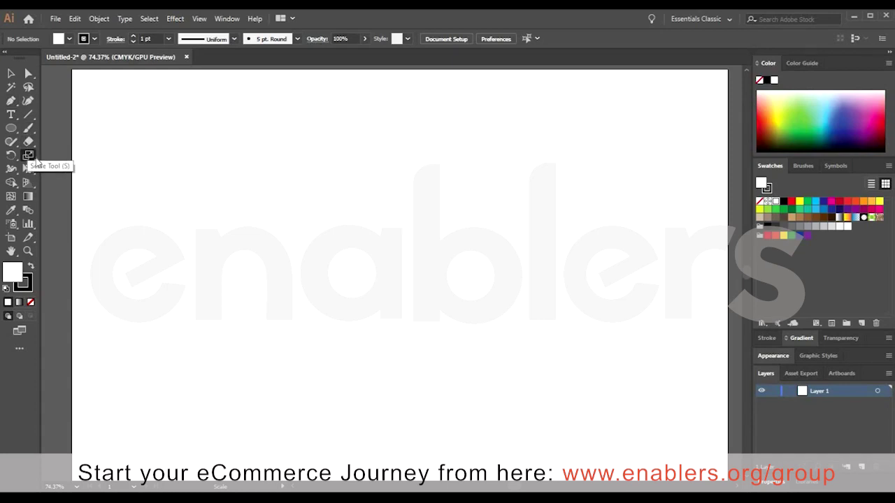
Draw a tall narrow rectangle about 59 × 389 pt near the artboard's left edge and fill it with the light grey-brown swatch.
left_click(12, 128)
left_click(56, 126)
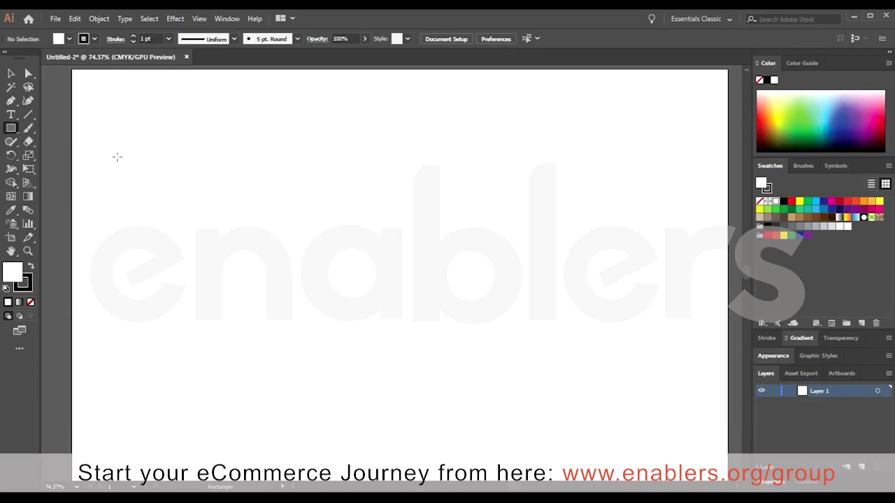
left_click_drag(123, 155, 155, 362)
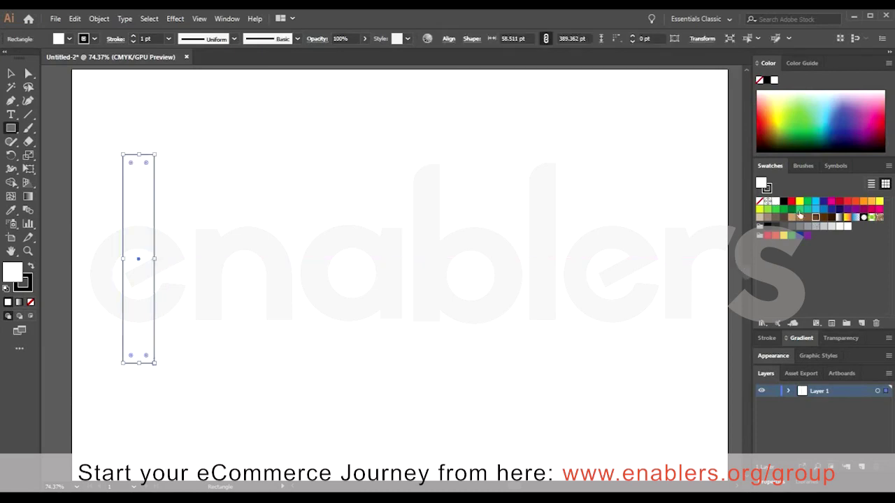
left_click(815, 219)
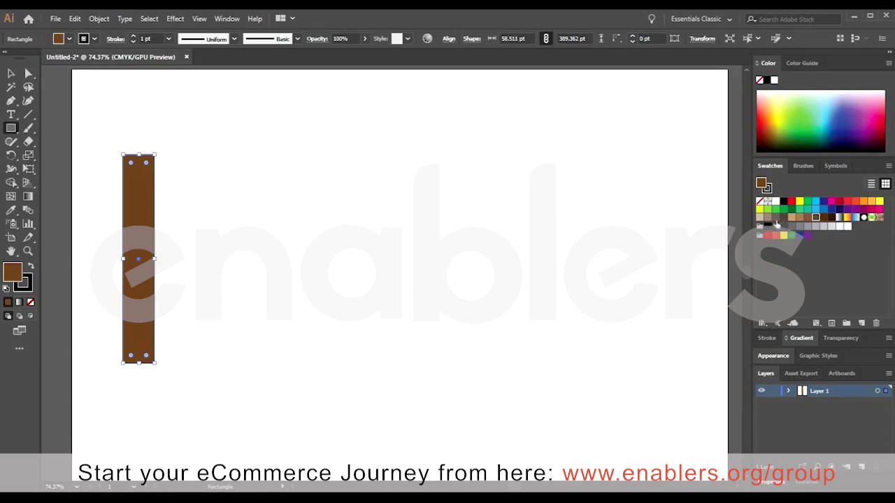
left_click(776, 222)
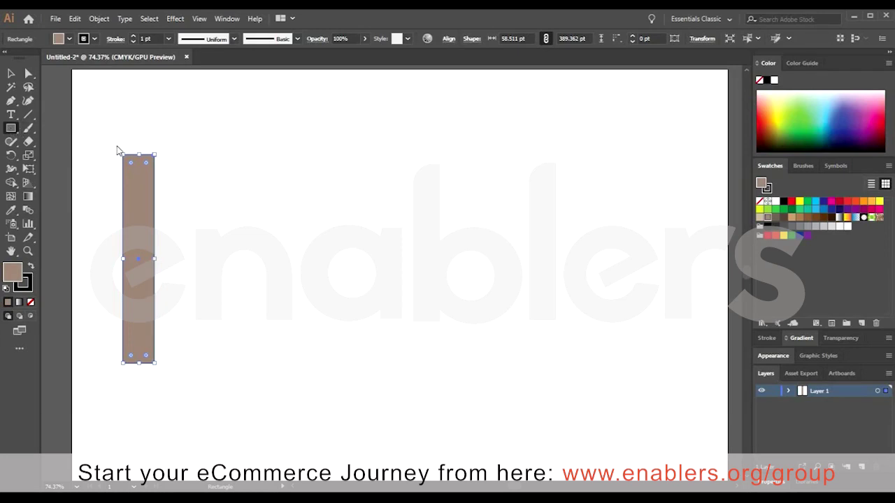
Draw a cap rectangle about 83 × 28 pt across the tall bar's upper end and select both rectangles.
left_click_drag(136, 149, 199, 147)
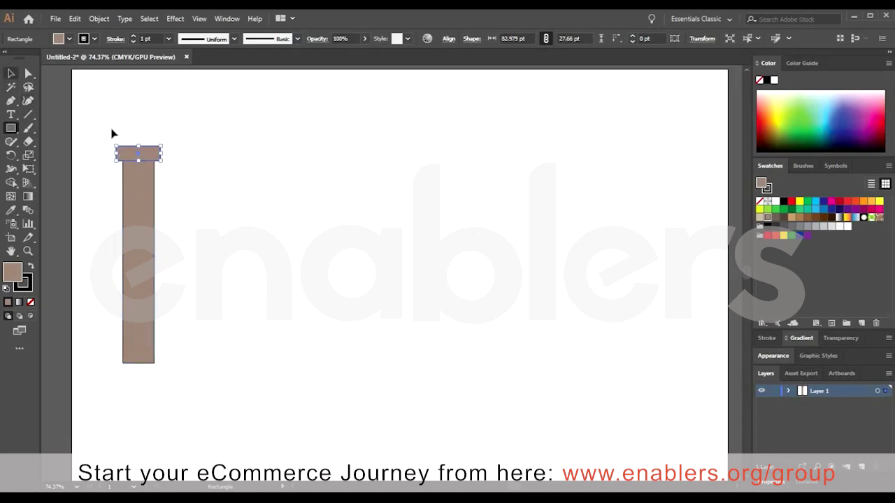
key("v")
left_click_drag(208, 390, 93, 119)
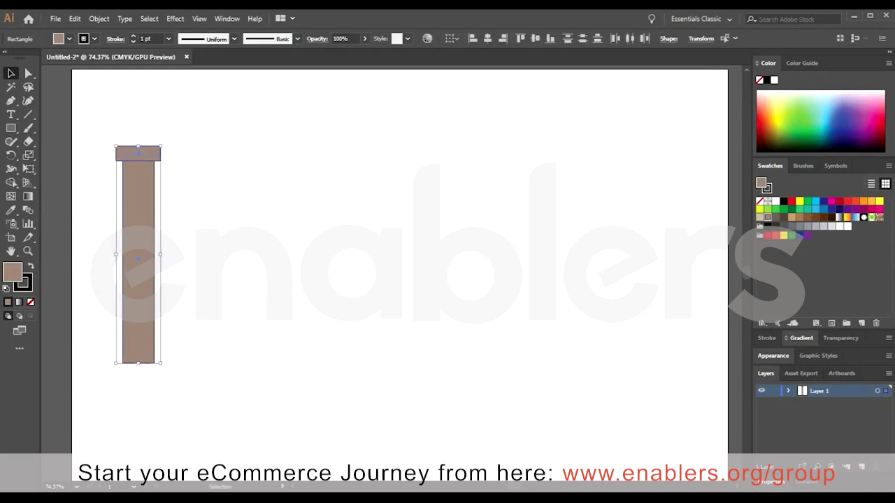
Show the Align panel and align the two selected rectangles to their left edges.
left_click(225, 18)
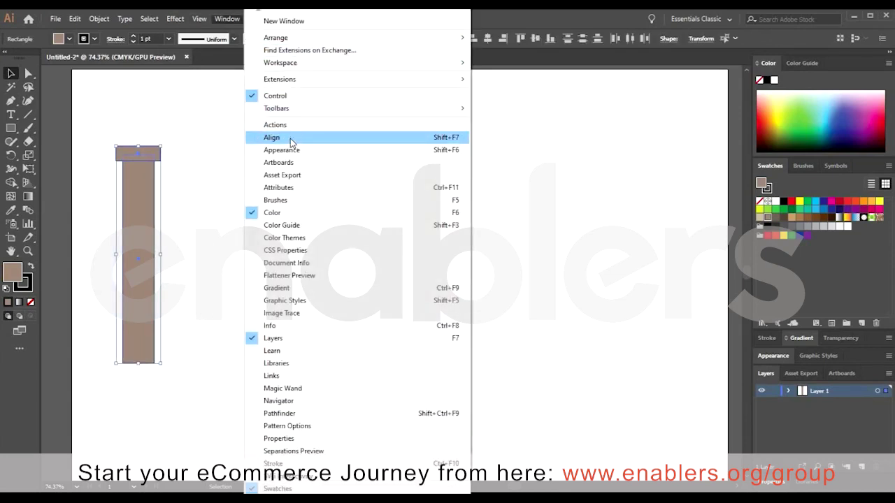
left_click(291, 142)
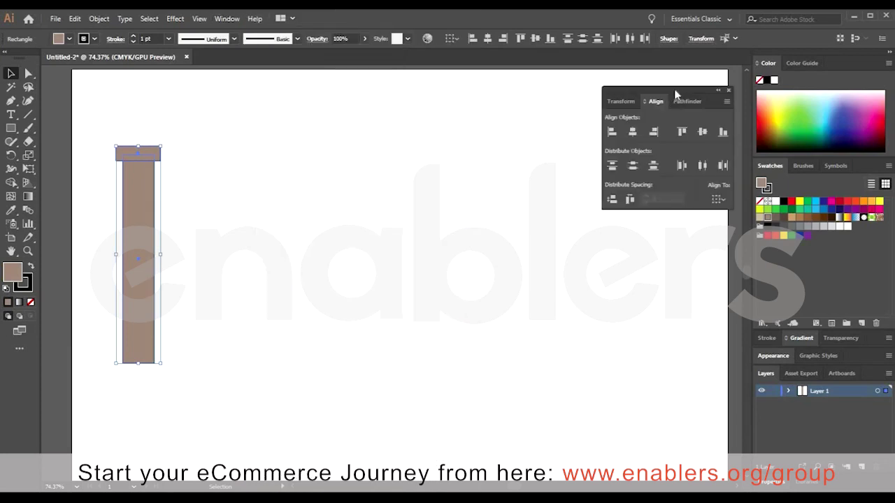
left_click_drag(611, 159, 564, 172)
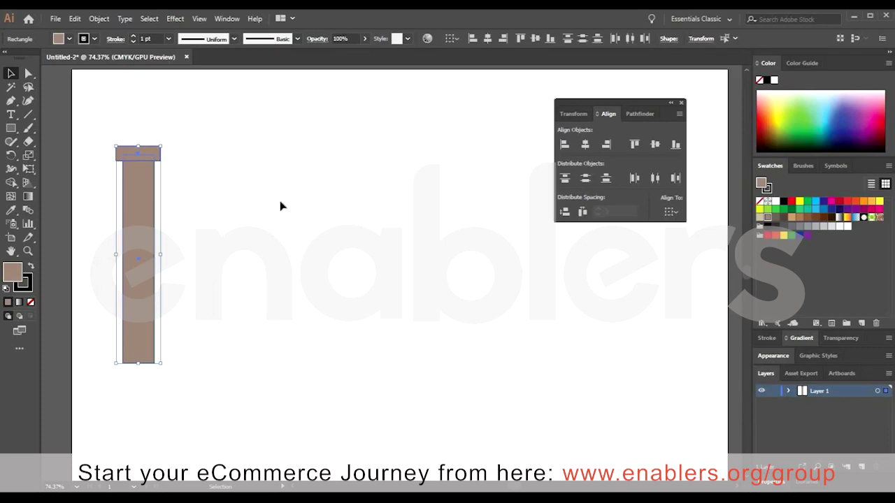
left_click(565, 144)
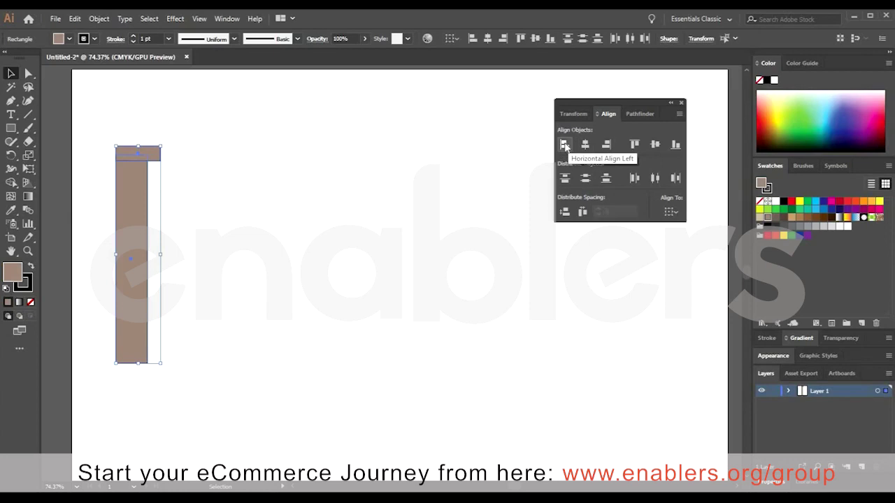
Align the two selected rectangles to their right edges, return them to horizontal centre alignment, and deselect them.
left_click(585, 144)
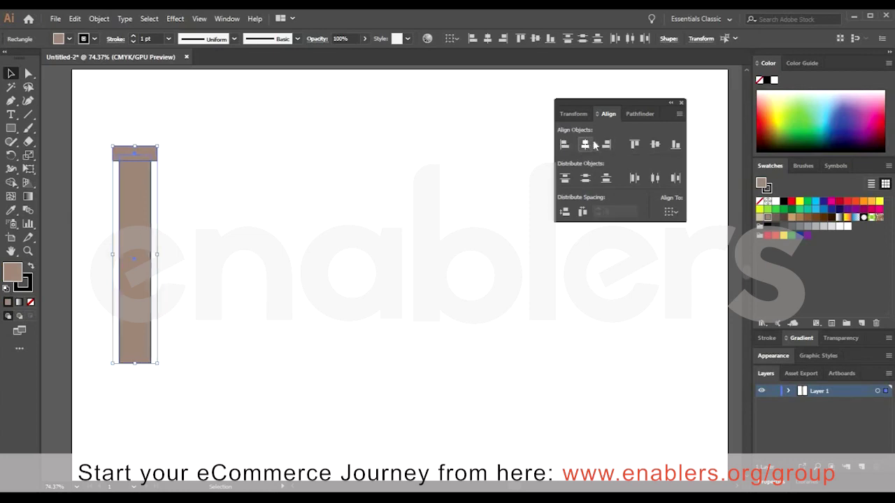
left_click(606, 145)
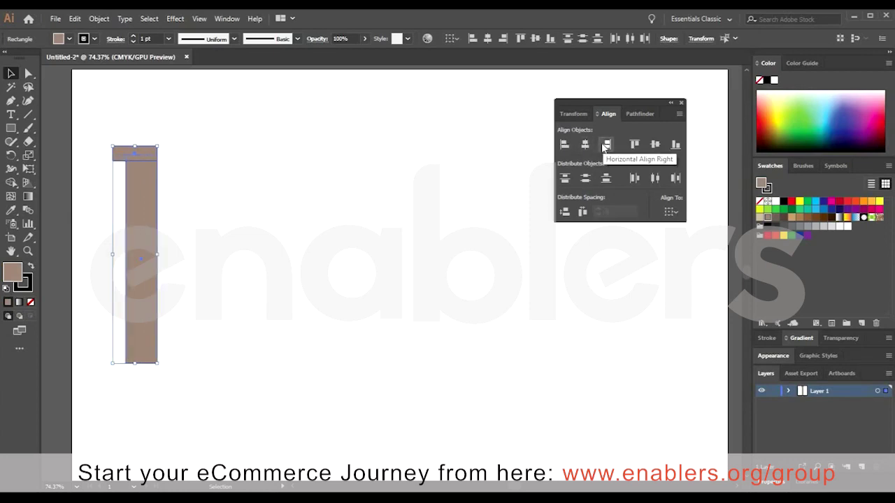
left_click(585, 145)
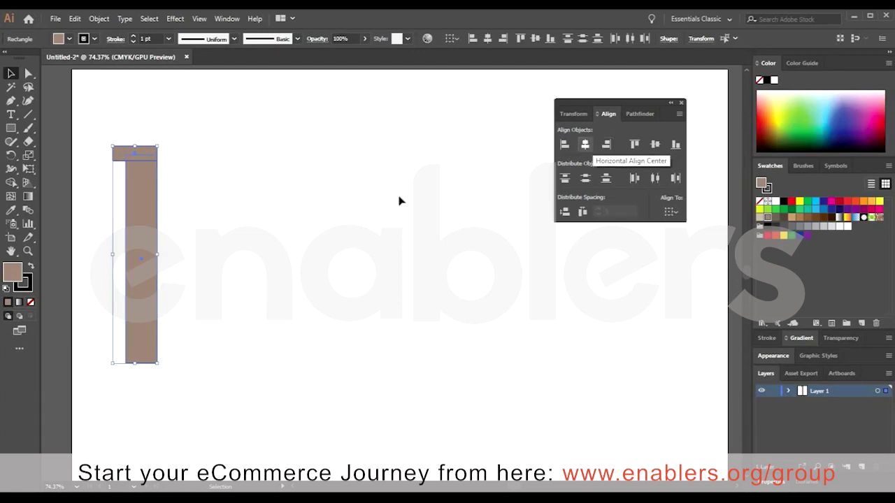
left_click(61, 131)
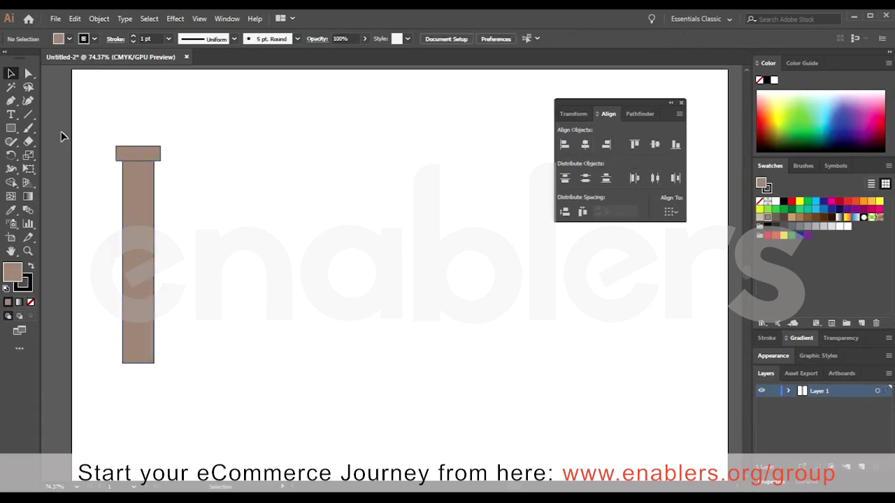
Stack two progressively wider, centred rectangles above the cap to form a three-tier capital, the widest about 136 pt.
left_click(151, 152)
left_click_drag(145, 147, 178, 132)
left_click(201, 117)
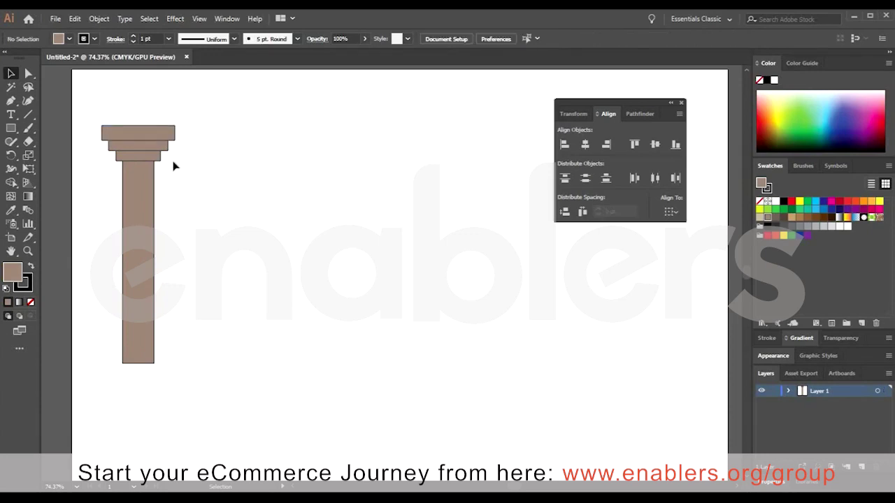
Copy the three-tier capital, rotate the copy 180°, and centre it at the shaft's lower end as the column base.
left_click_drag(158, 173, 160, 173)
left_click_drag(171, 133, 274, 168)
left_click_drag(198, 162, 193, 132)
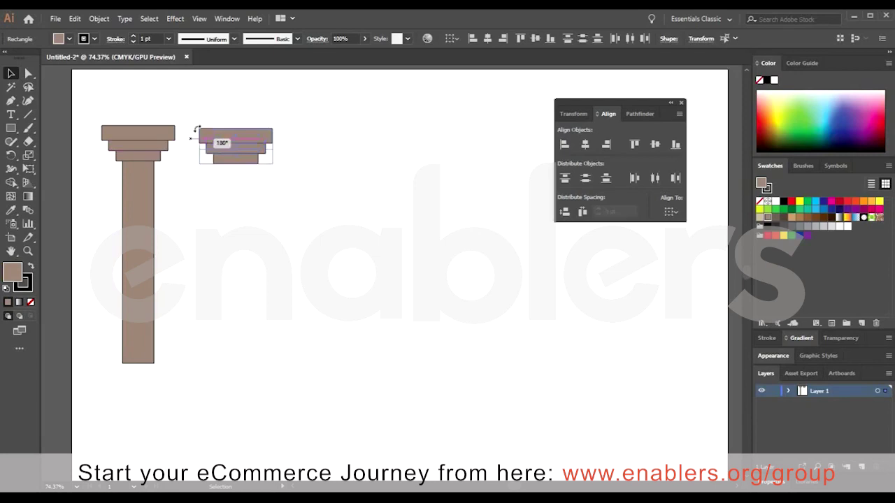
left_click(305, 147)
left_click_drag(248, 130, 151, 365)
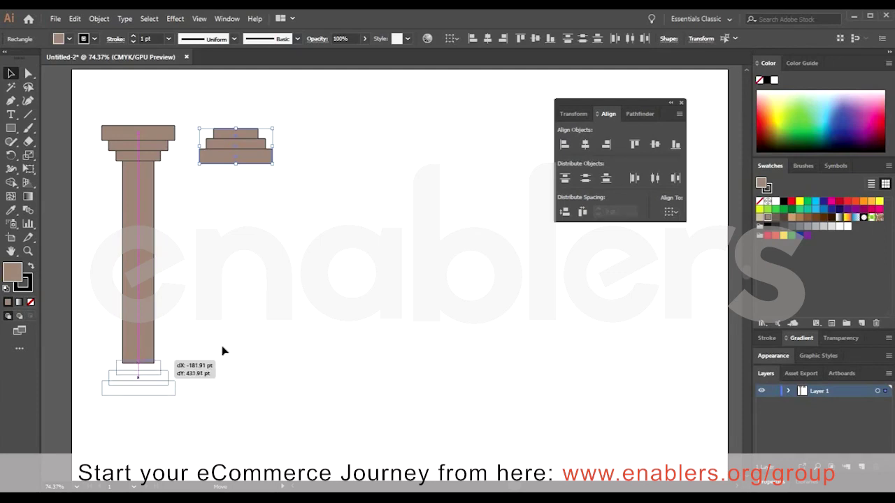
left_click(212, 202)
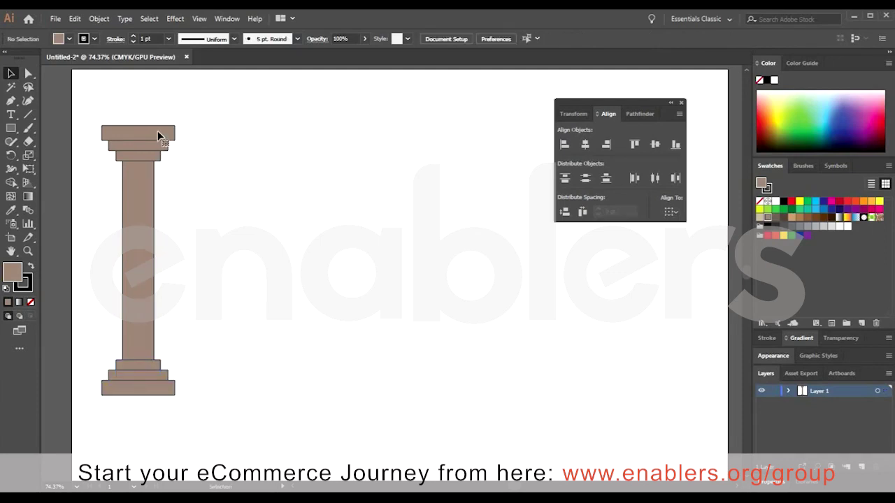
left_click(156, 134)
left_click(203, 242)
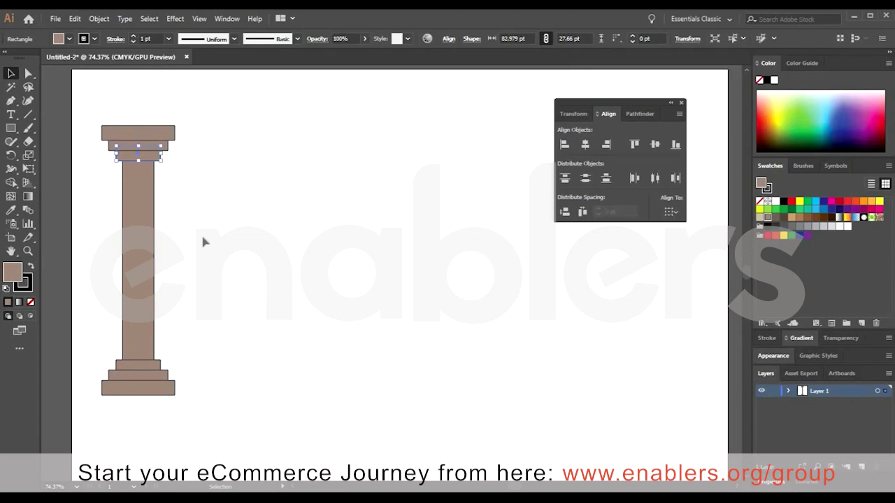
left_click(148, 154)
left_click(158, 366)
left_click(224, 315)
Group all the column's rectangles into one object and close the Align panel.
left_click_drag(219, 109, 99, 412)
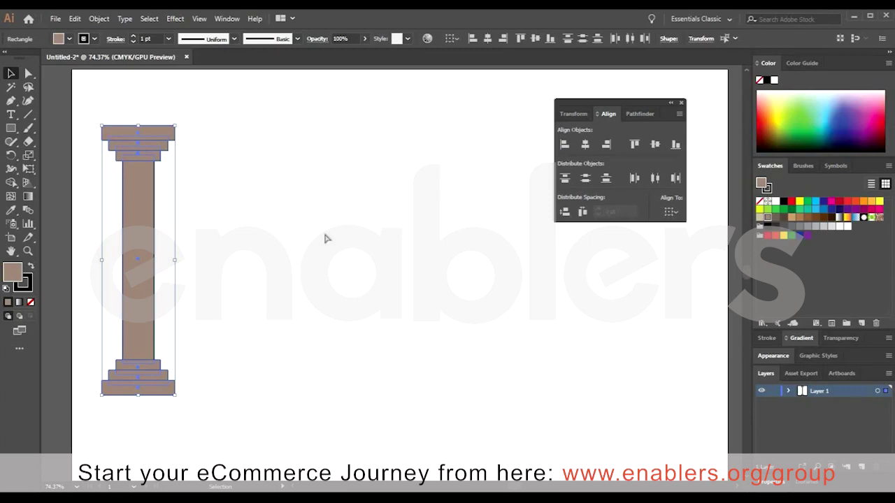
key("ctrl+g")
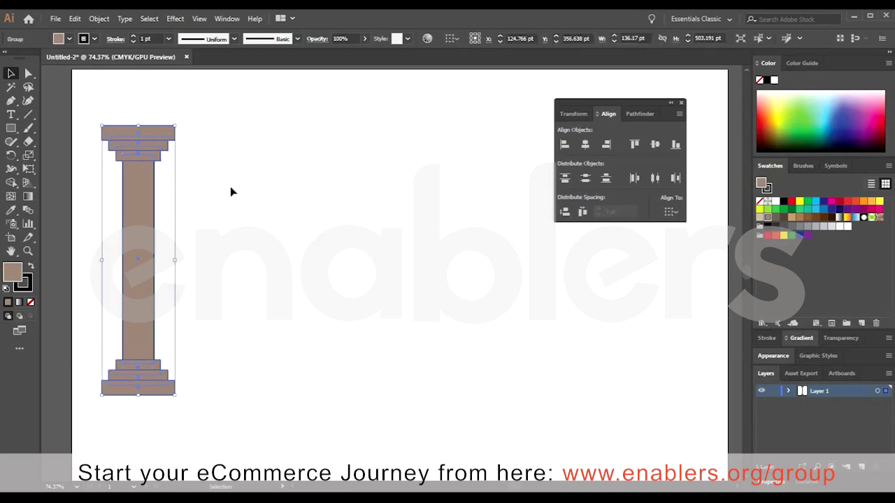
left_click(682, 104)
Place a duplicate of the grouped column about 896 pt to the right, level with the original.
left_click_drag(146, 207, 627, 210)
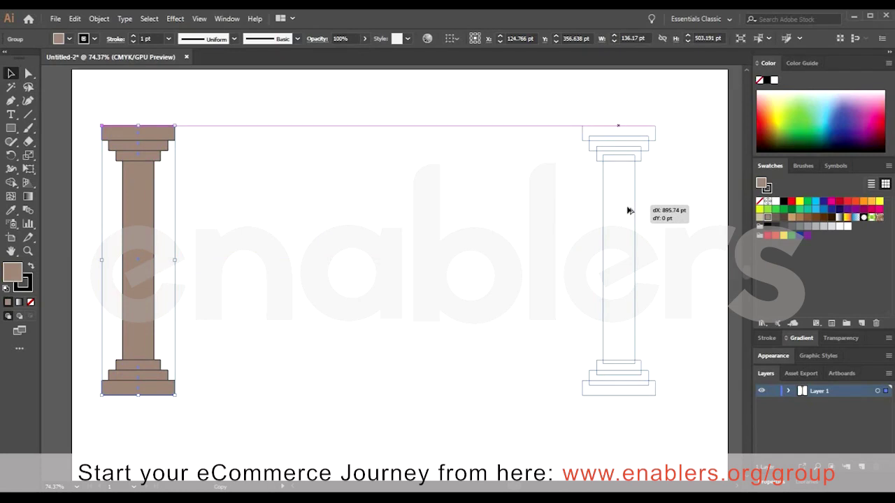
left_click_drag(627, 211, 625, 208)
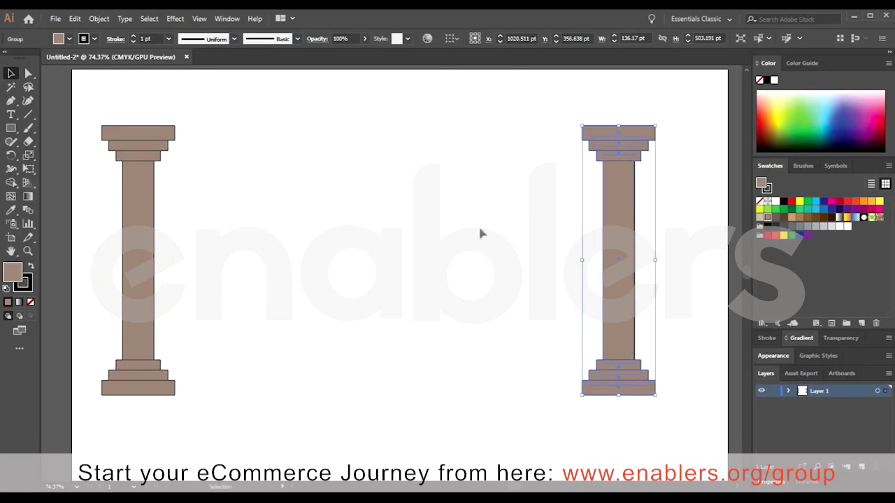
left_click(195, 193)
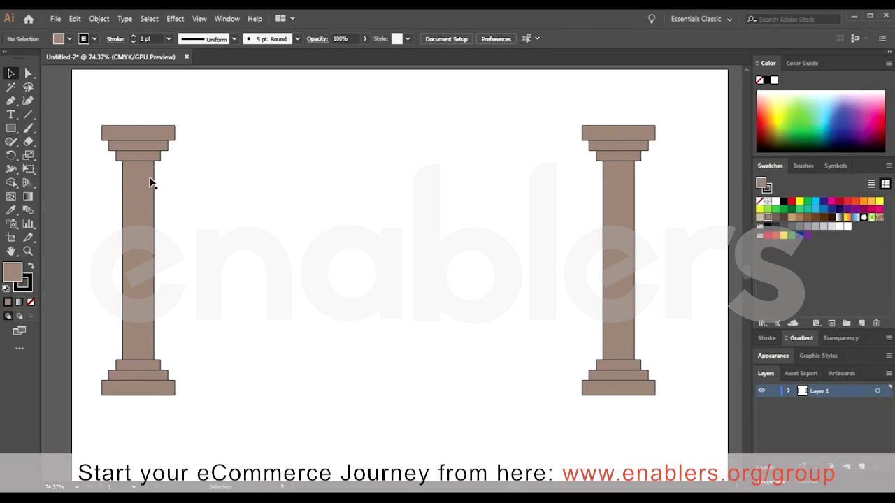
left_click_drag(157, 183, 161, 183)
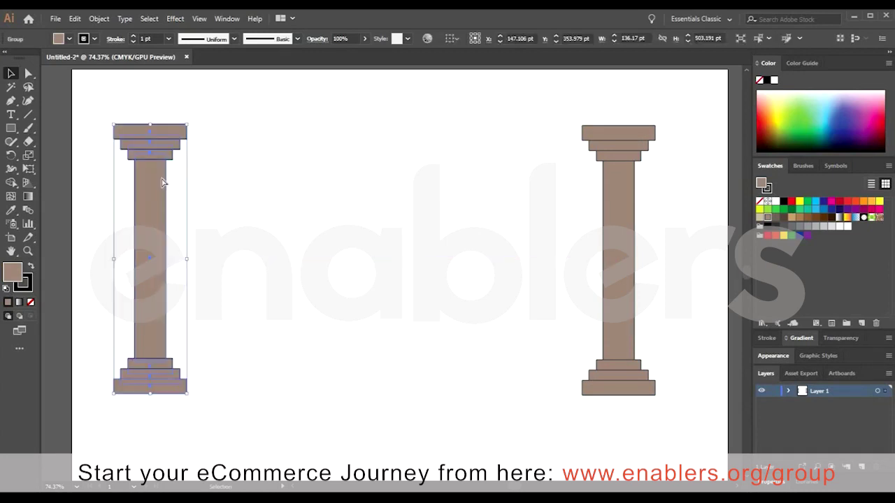
key("ctrl+z")
left_click(599, 218)
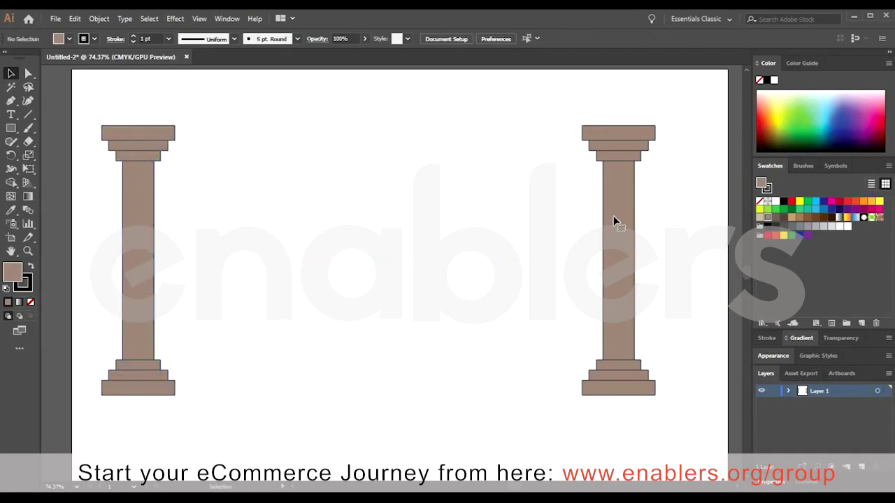
left_click(614, 221)
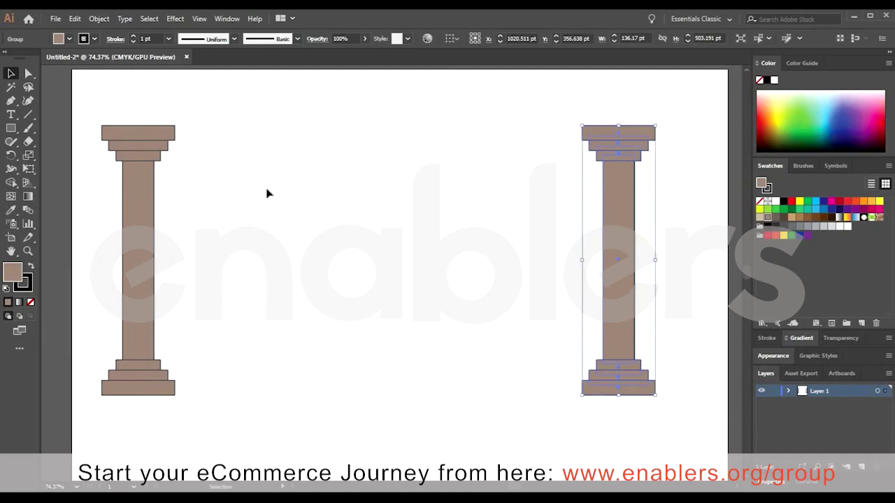
Draw a horizontal beam rectangle about 1062 × 46 pt resting across the capitals of both columns.
key("ctrl+shift+a")
left_click(11, 128)
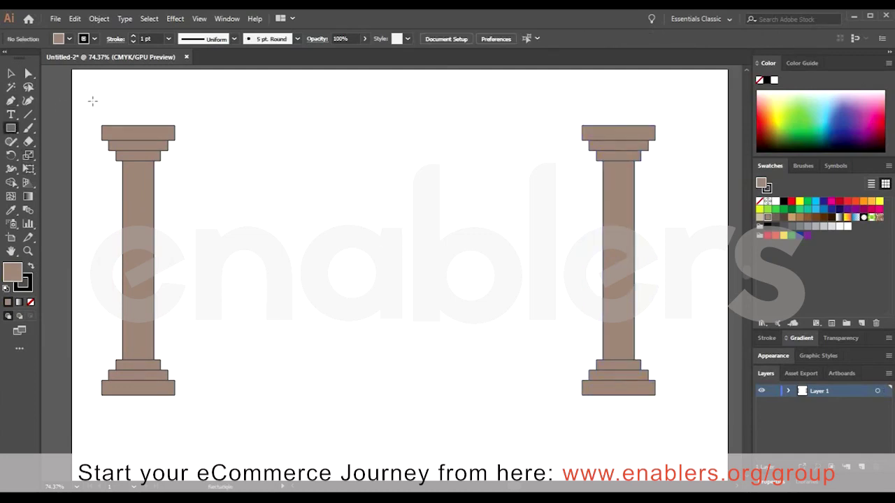
left_click_drag(92, 101, 665, 126)
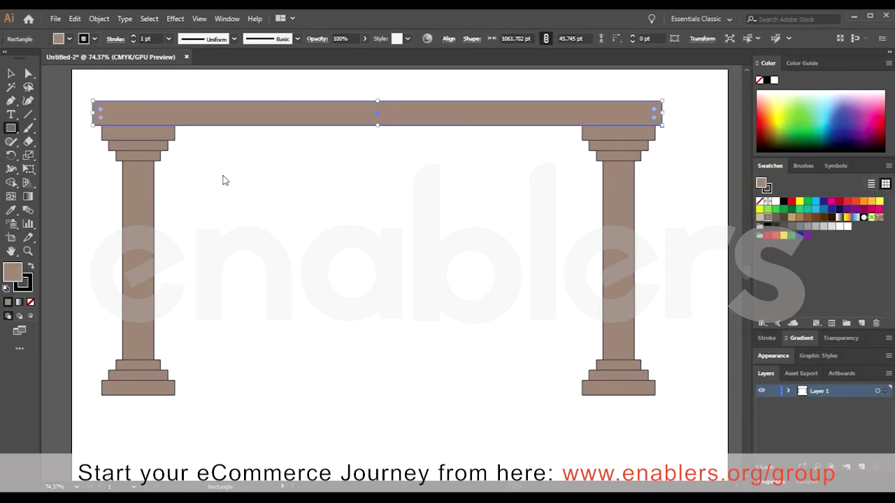
left_click(448, 277)
left_click(439, 277)
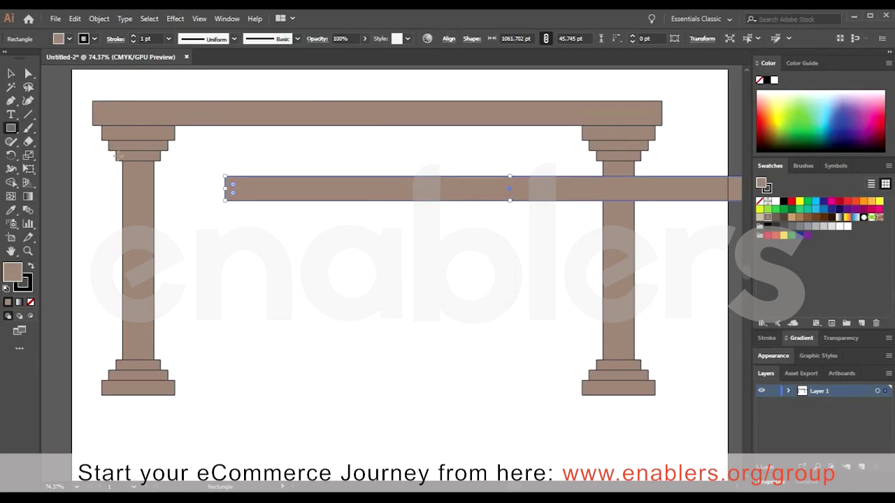
key("Delete")
Group the beam with both columns and shift the group slightly right to centre it on the artboard.
left_click(10, 73)
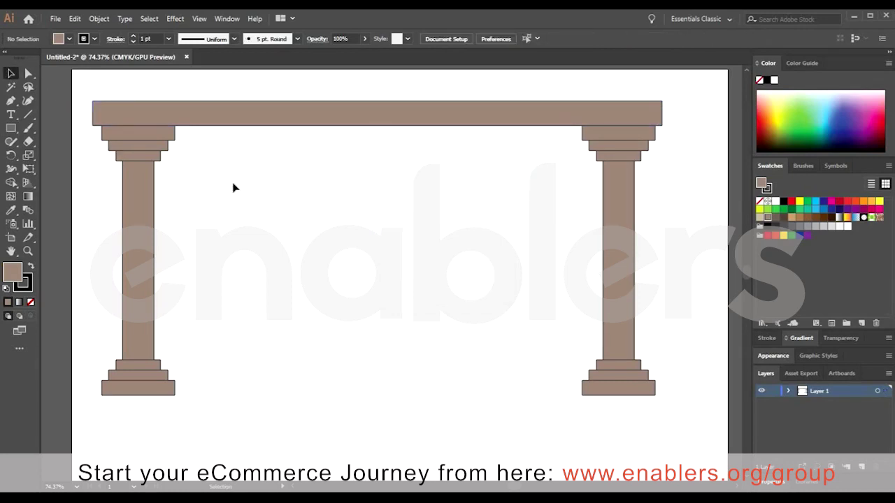
left_click_drag(235, 188, 665, 392)
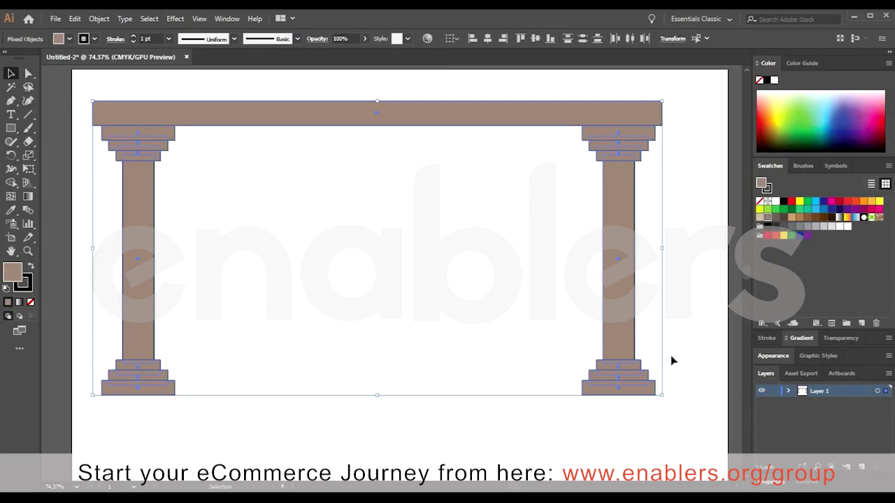
key("ctrl+g")
left_click_drag(298, 114, 318, 113)
left_click(62, 148)
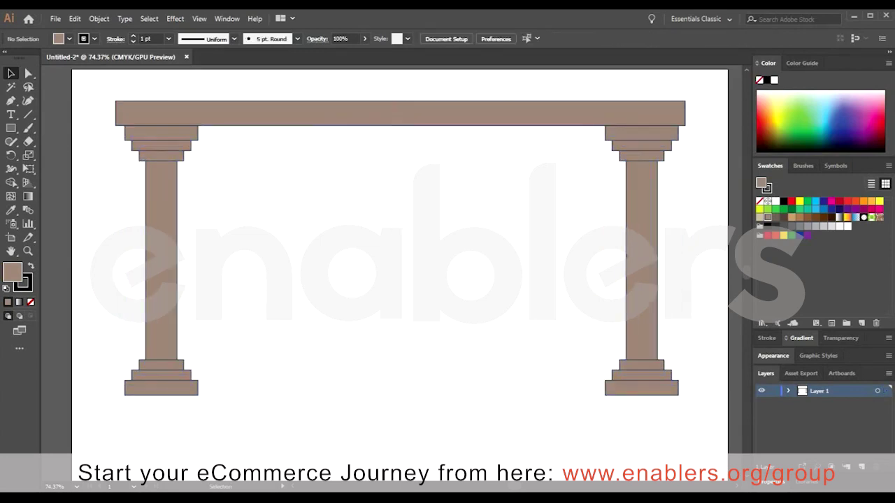
Create a proportionally scaled copy of the colonnade group at about 72.65% around its centre with the Scale tool, and deselect it.
left_click(29, 151)
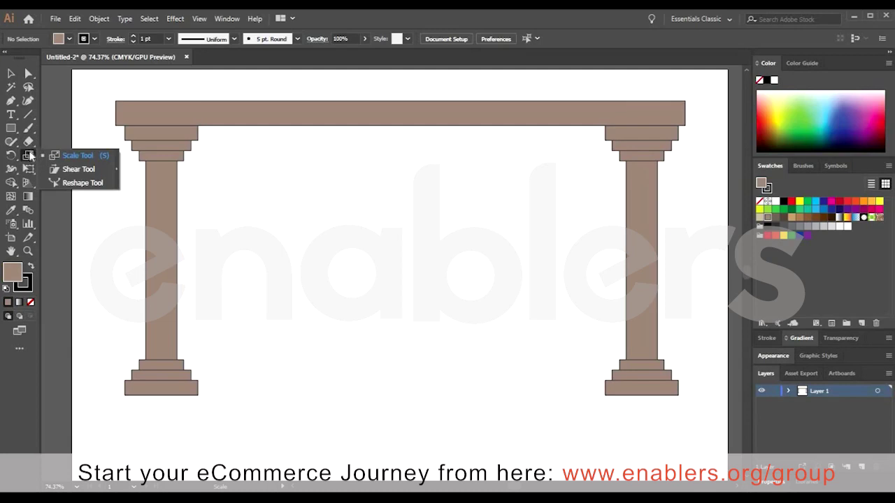
left_click(83, 158)
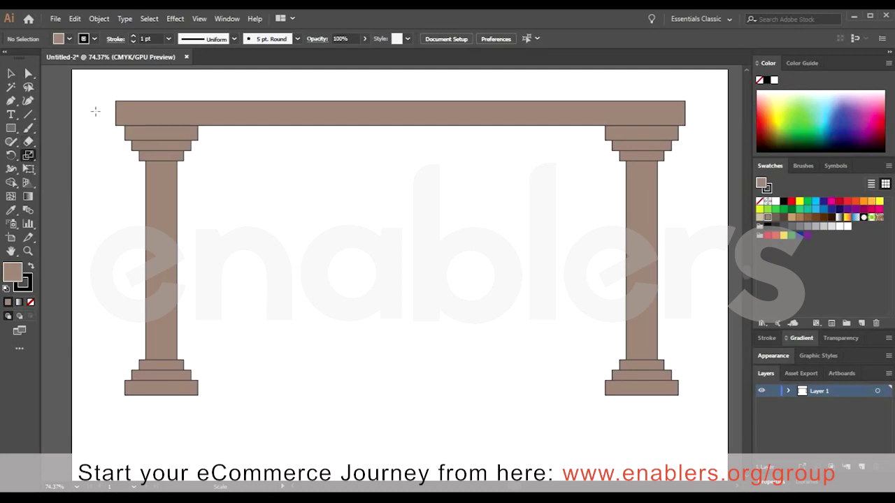
key("ctrl+a")
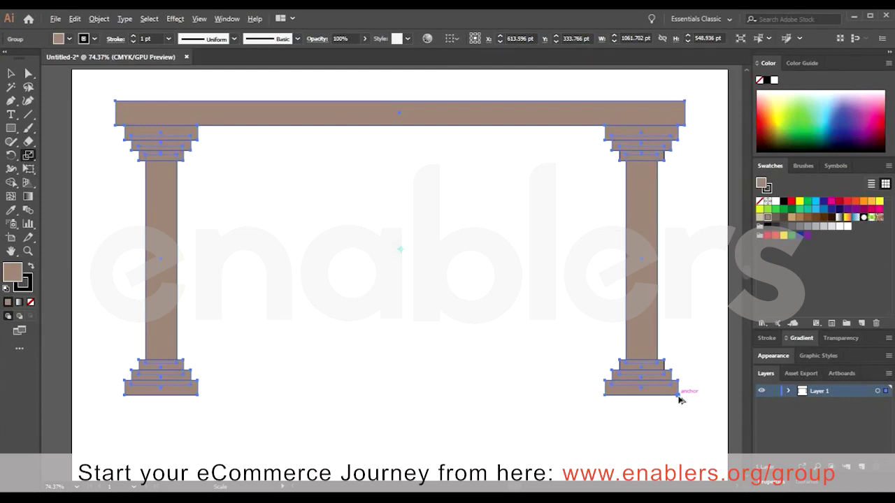
left_click_drag(661, 393, 606, 367)
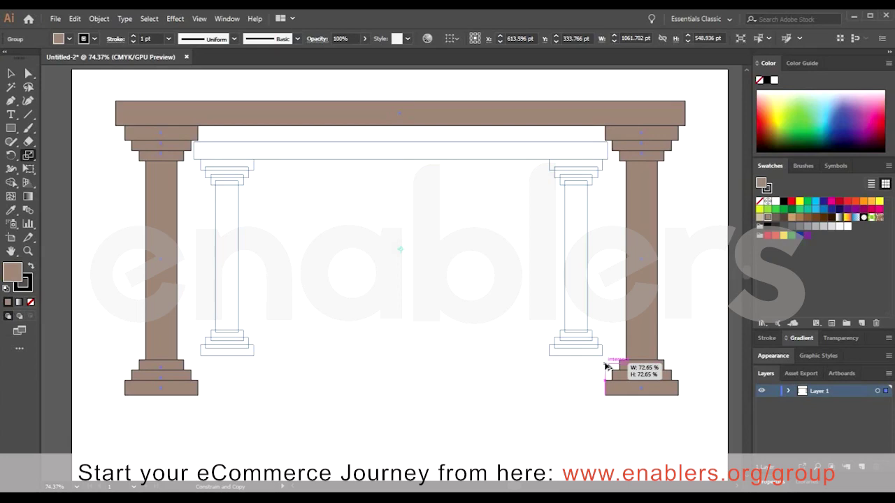
left_click_drag(606, 366, 604, 362)
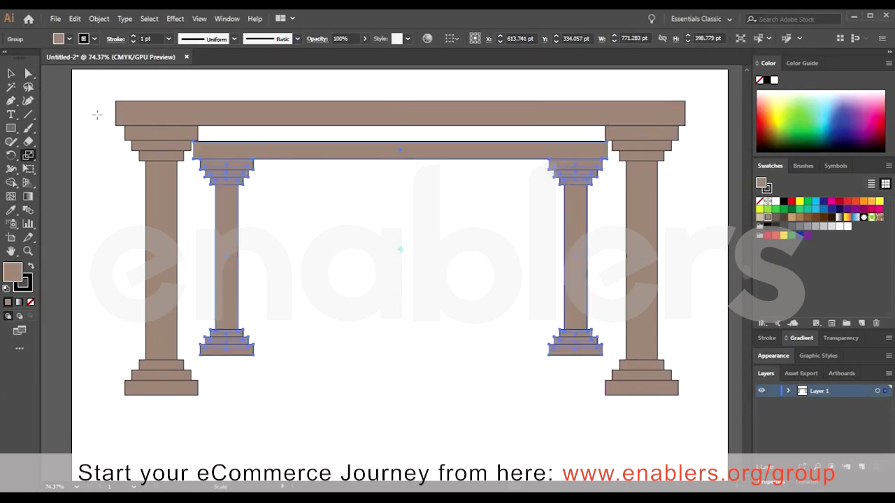
left_click(12, 74)
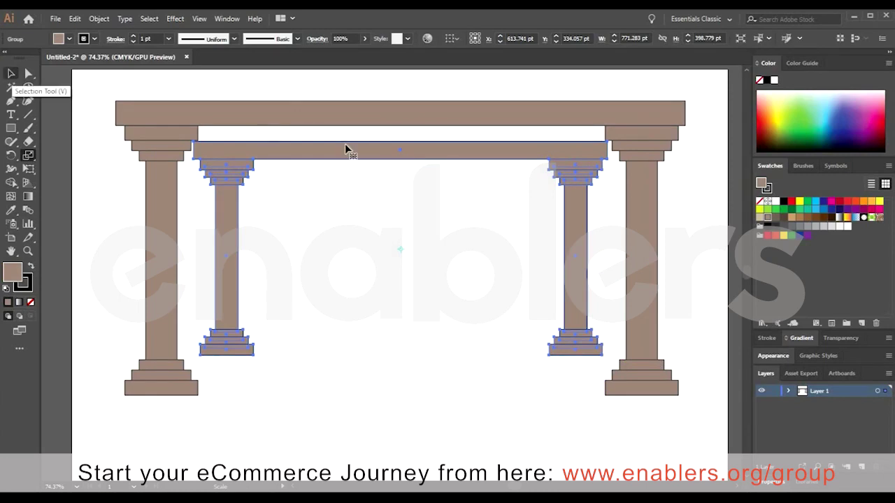
left_click(465, 393)
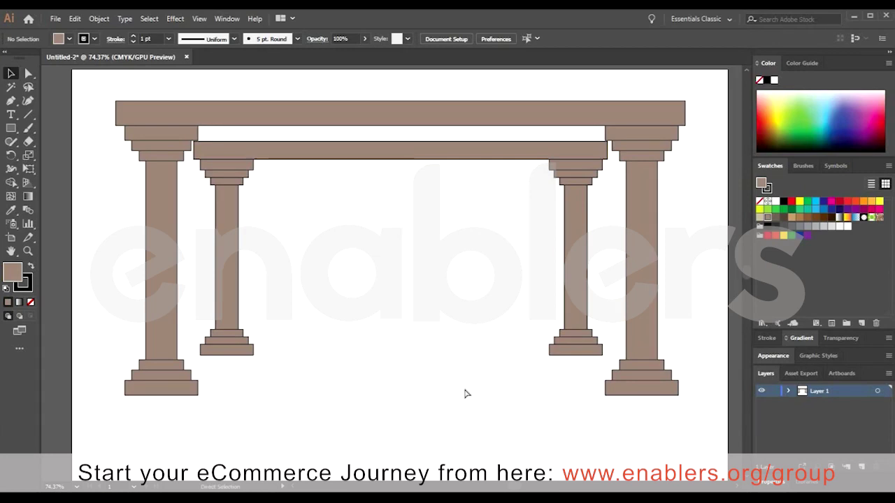
Repeat the scaled-copy transformation on the inner colonnade seven times to build a receding corridor, and deselect the artwork.
left_click(486, 151)
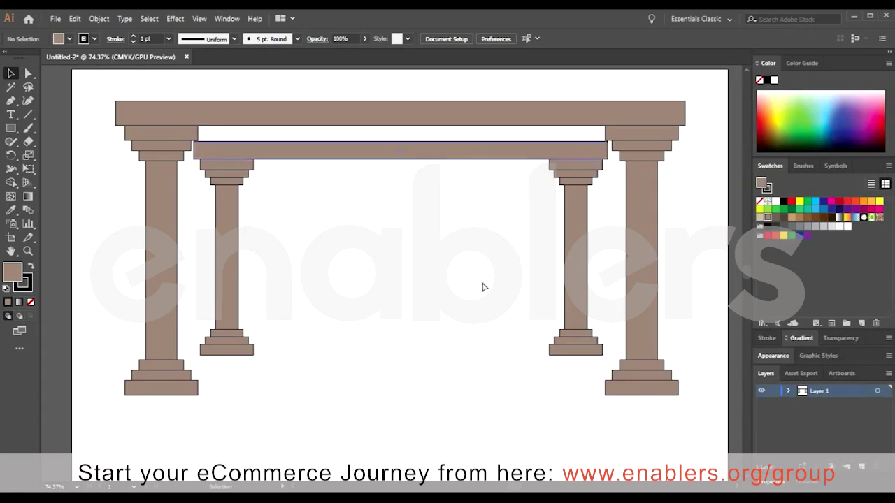
key("ctrl+d")
key("ctrl+d")
key("ctrl+d")
key("ctrl+d")
key("ctrl+d")
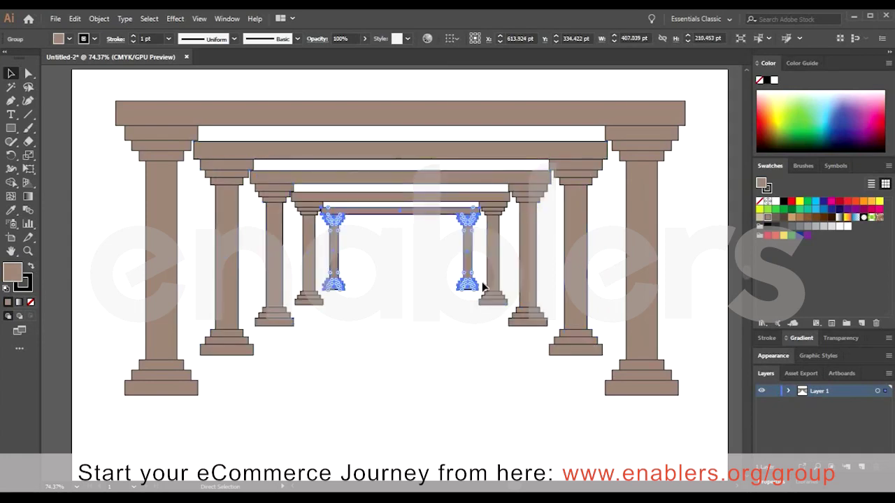
key("ctrl+d")
key("ctrl+d")
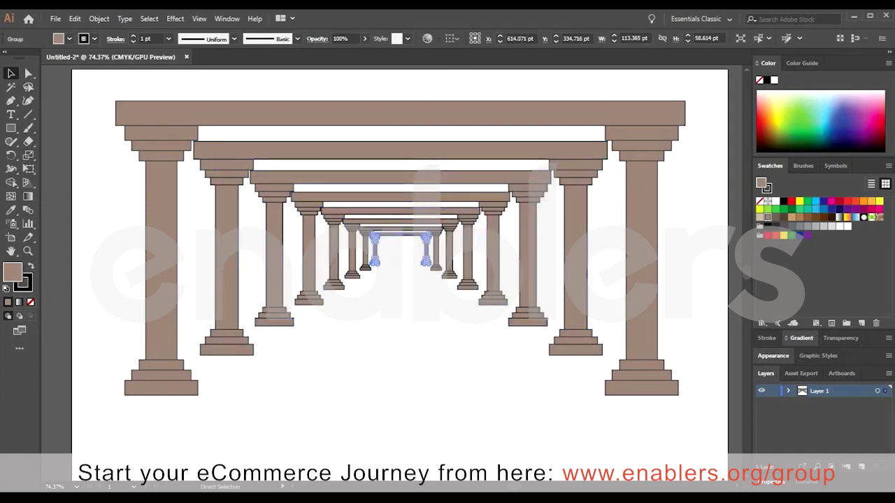
left_click(28, 73)
key("v")
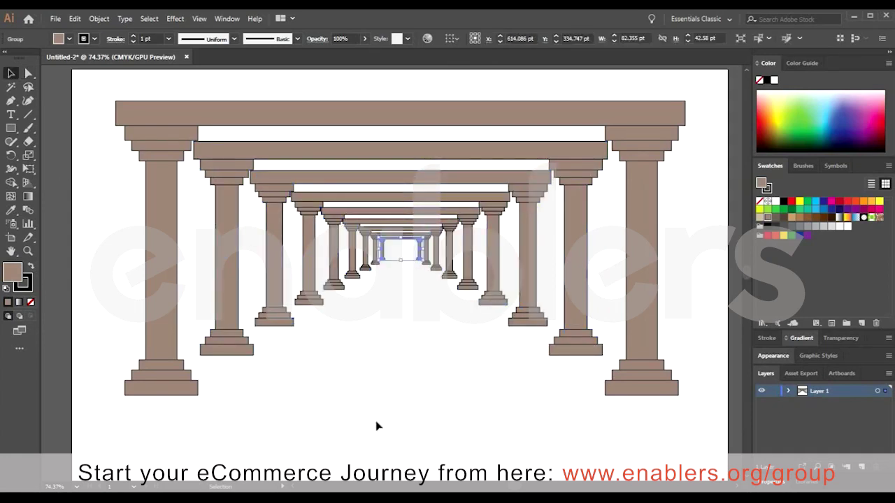
left_click(377, 426)
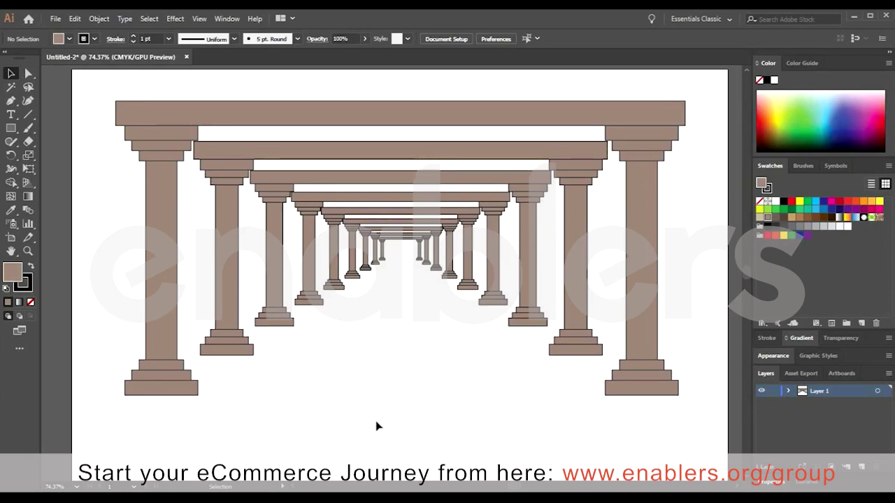
Undo the smallest repeated colonnade copies, and delete all the remaining colonnade artwork from the artboard.
key("a")
key("ctrl+z")
key("ctrl+z")
key("ctrl+z")
key("ctrl+z")
key("ctrl+z")
key("ctrl+z")
key("ctrl+z")
key("ctrl+z")
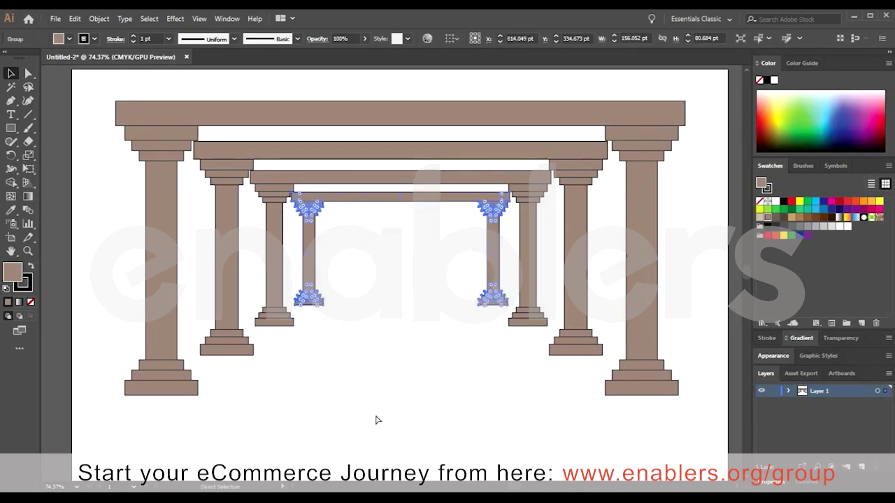
key("v")
key("Delete")
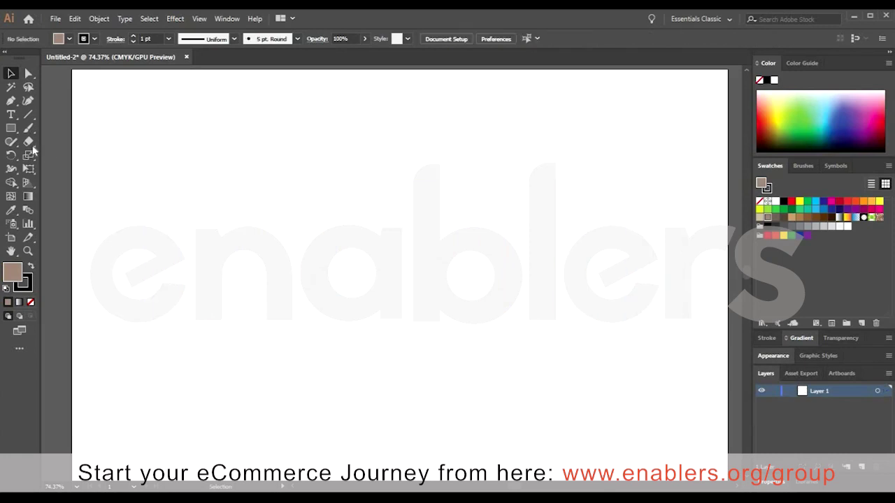
Draw a rectangle about 433 × 394 pt in the middle of the artboard and give it the default white fill and black stroke.
left_click(11, 129)
left_click_drag(279, 147, 511, 356)
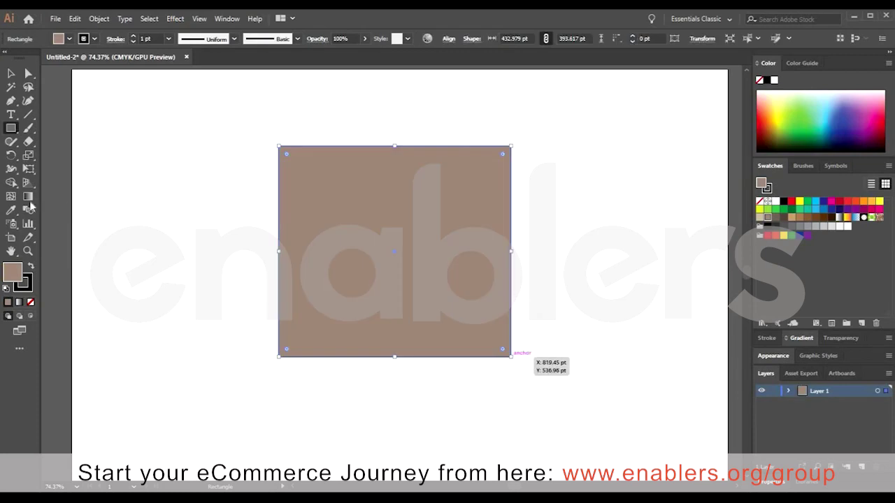
left_click(7, 288)
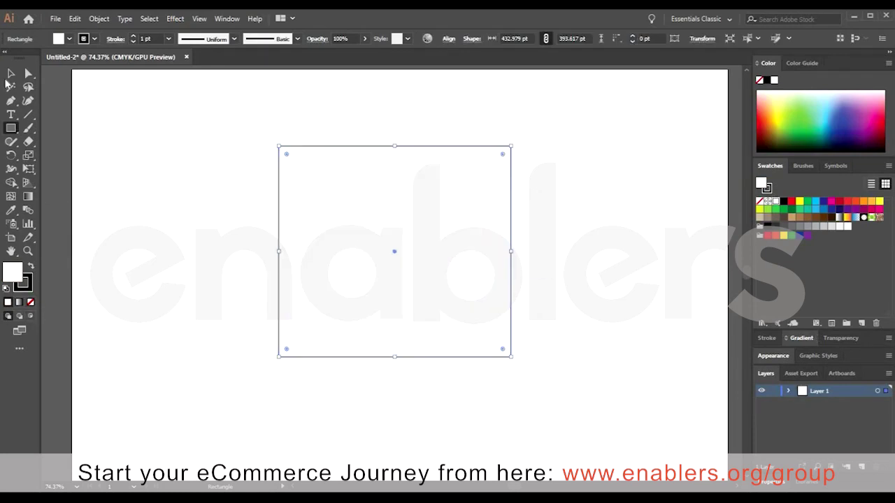
Create a scaled copy of the rectangle, about 372 × 338 pt, around a reference point near its upper-left corner with the Scale tool.
key("v")
left_click(513, 173)
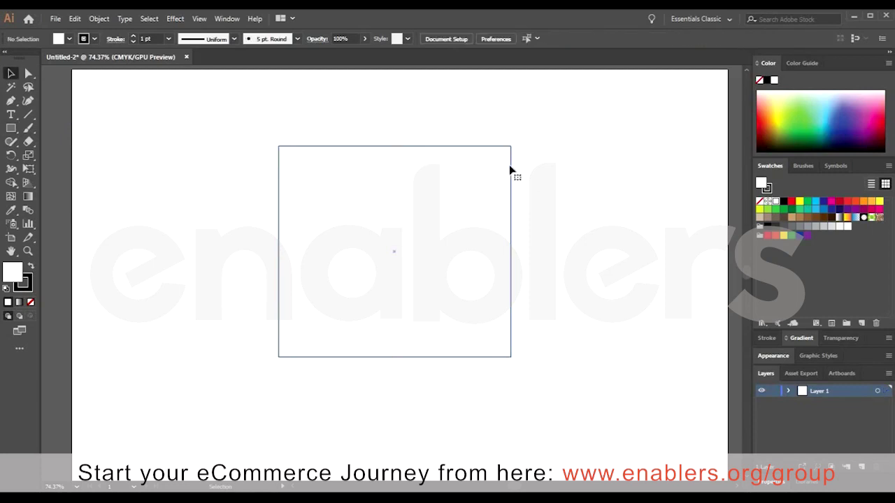
left_click(510, 172)
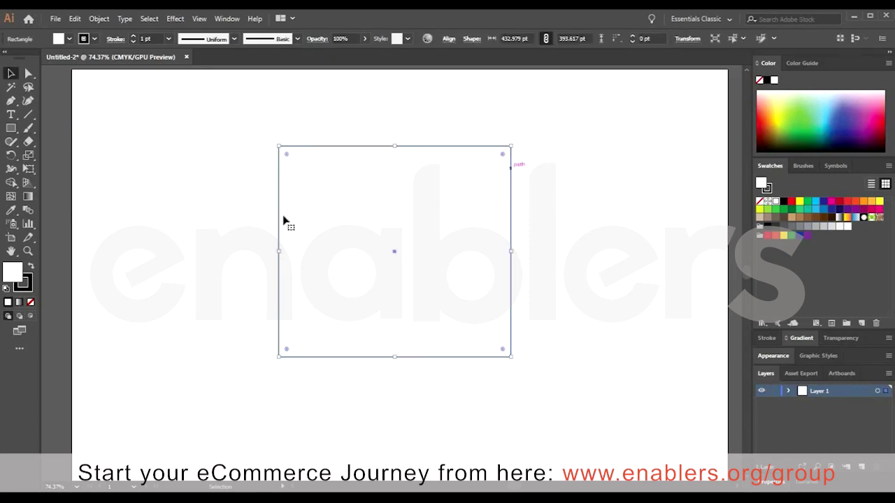
left_click(28, 156)
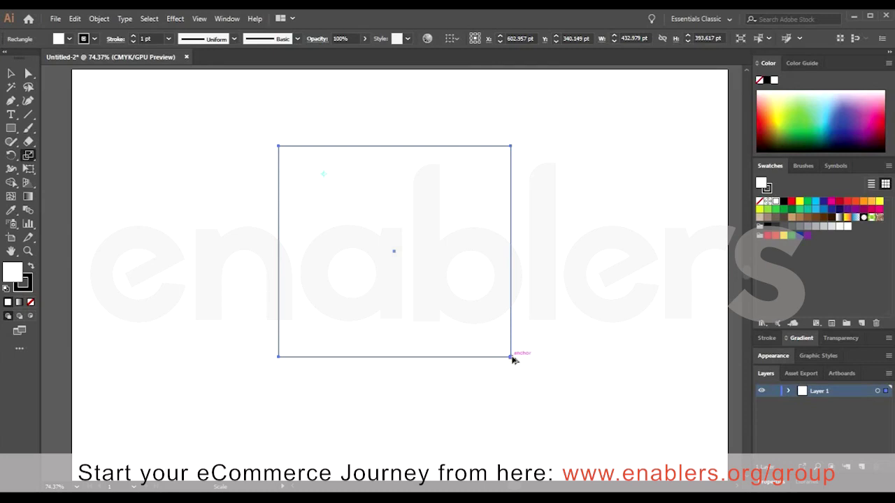
left_click_drag(503, 350, 484, 330)
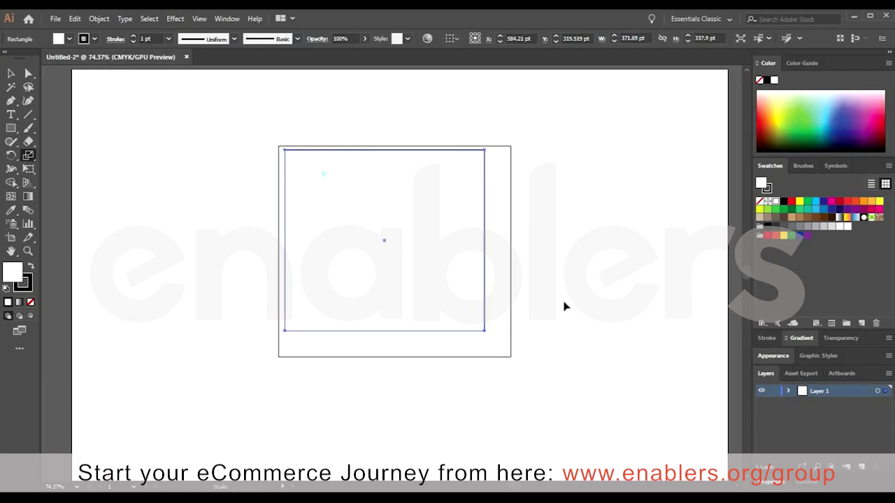
Repeat the scaled-copy transformation to nest shrinking rectangles toward the reference point, down to about 81 × 73 pt.
key("v")
key("ctrl+d")
key("ctrl+d")
key("ctrl+d")
key("ctrl+d")
key("ctrl+d")
key("ctrl+d")
key("ctrl+d")
key("ctrl+d")
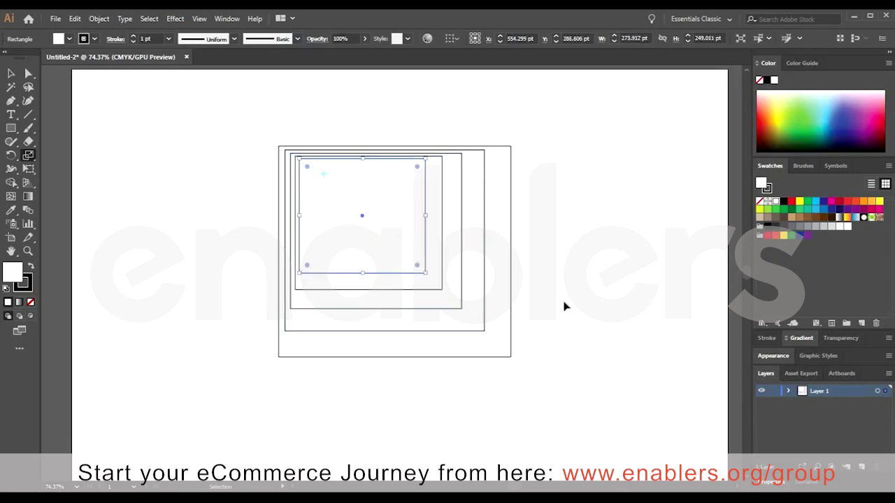
key("ctrl+d")
key("ctrl+d")
key("ctrl+d")
key("ctrl+d")
key("ctrl+d")
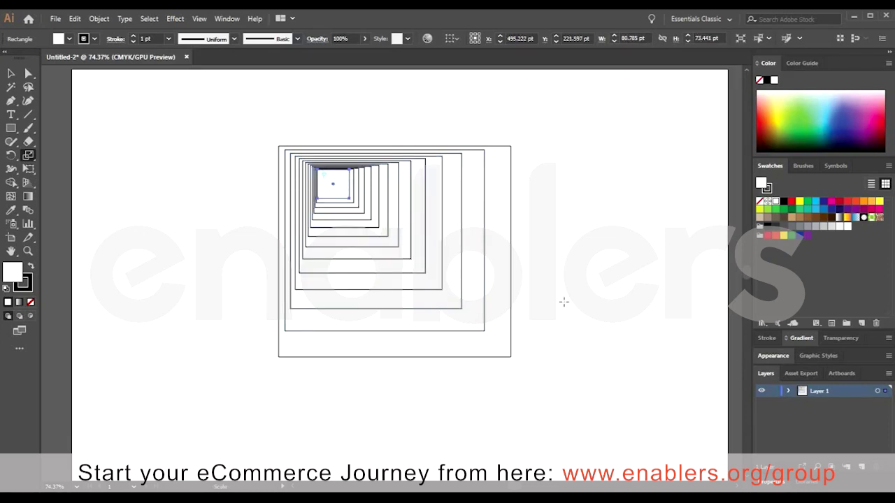
Select all the nested rectangles and delete them.
key("s")
key("v")
key("ctrl+a")
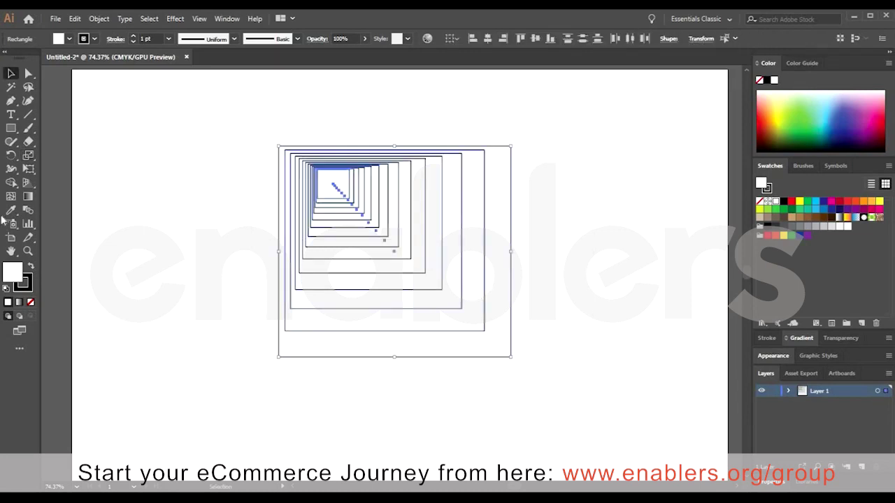
key("Delete")
Make Shear the active transform tool in the Scale group, and draw a square about 186 × 186 pt in the artboard's upper-left area.
left_click(28, 155)
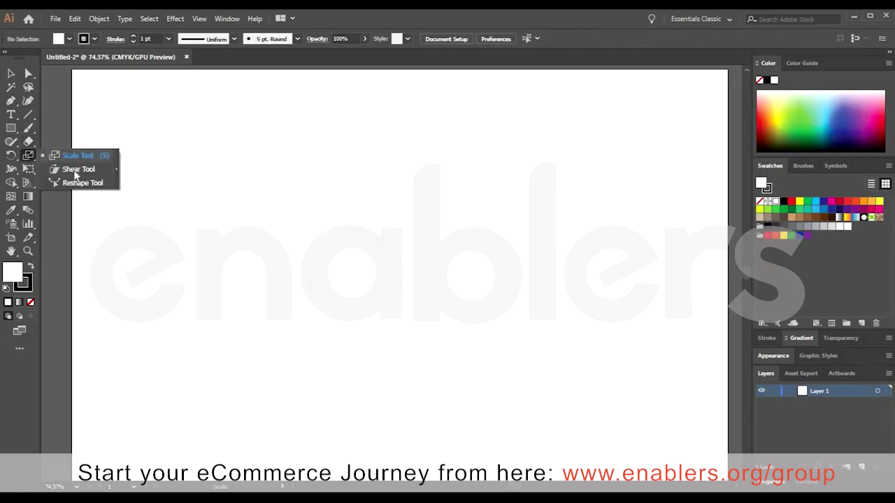
left_click(77, 170)
left_click(11, 129)
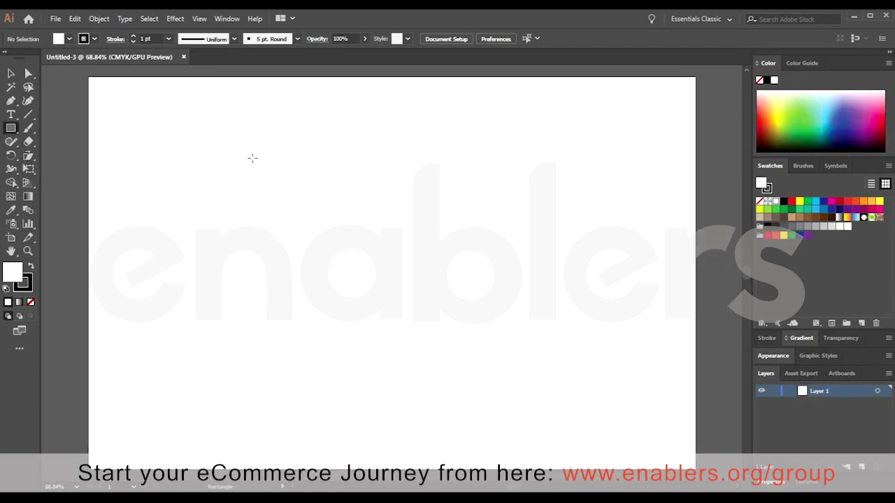
left_click_drag(251, 158, 345, 250)
Try shearing the square about its centre from its upper-right and lower-right corners, undoing each shear.
left_click(28, 156)
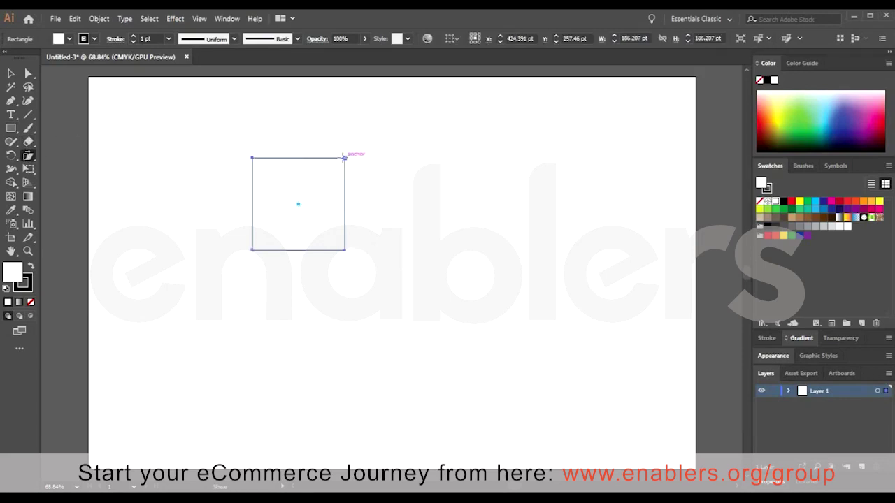
left_click_drag(345, 158, 390, 154)
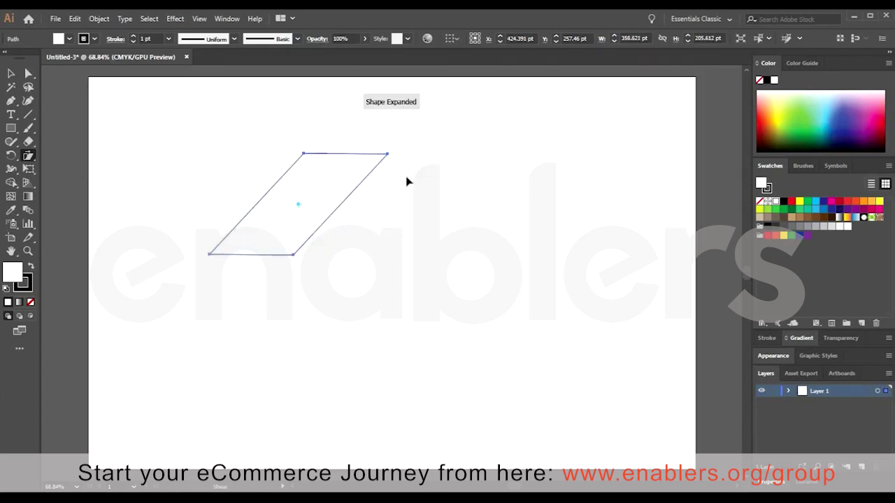
key("ctrl+z")
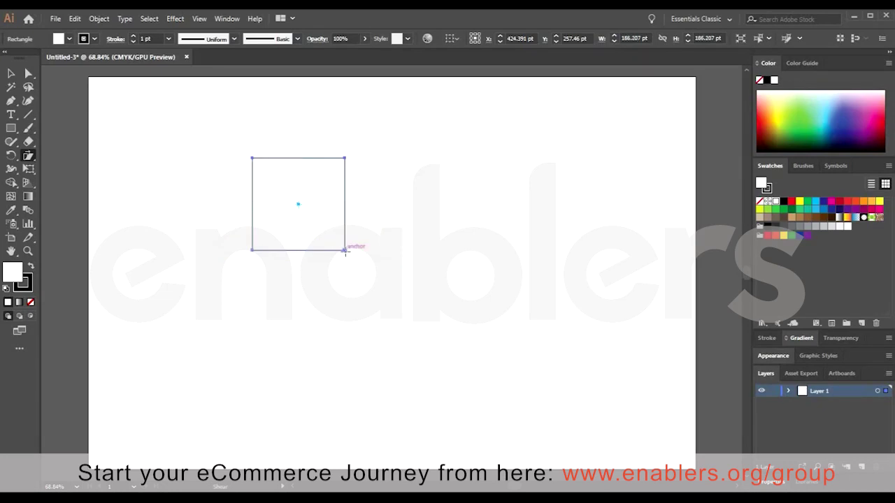
left_click_drag(358, 253, 382, 237)
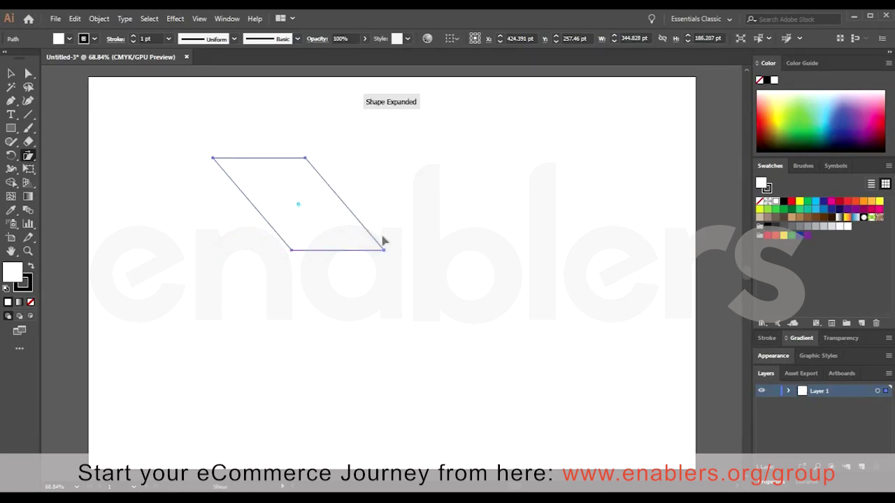
key("ctrl+z")
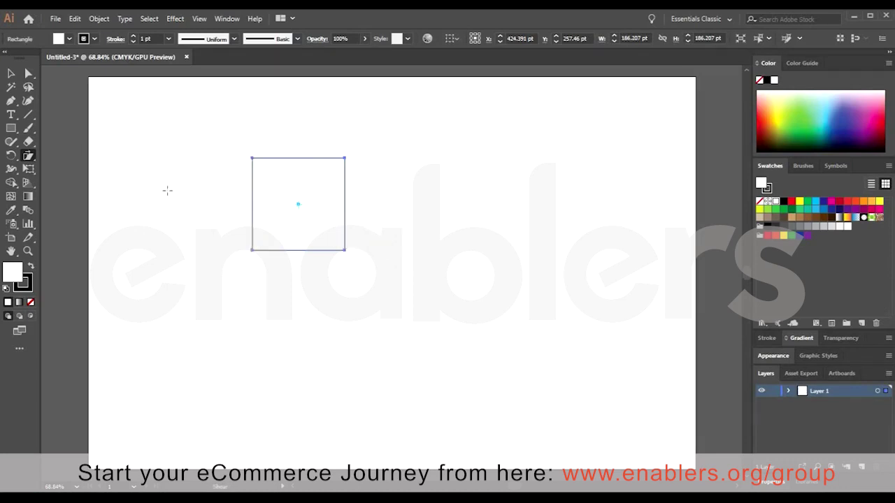
Move the square close to the upper-left corner of the artboard.
key("space")
mouse_move(297, 204)
left_mouse_down()
mouse_move(240, 202)
mouse_move(279, 202)
left_mouse_up()
left_click(11, 128)
left_click(11, 74)
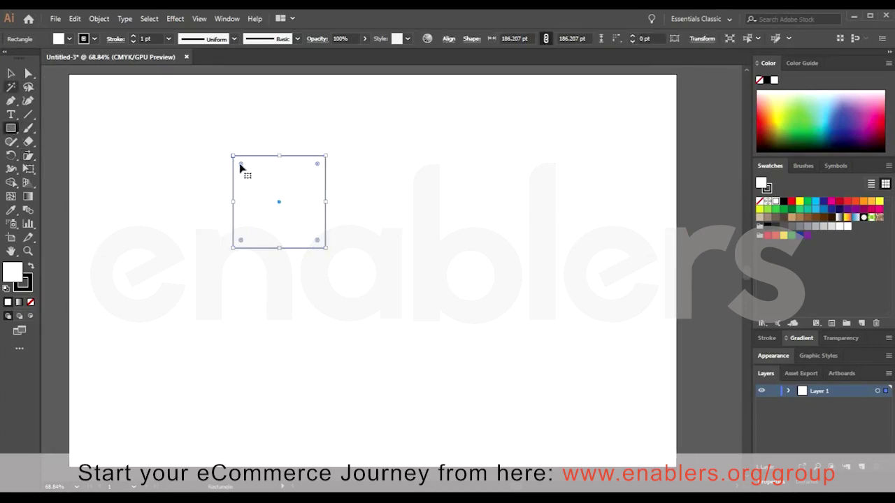
left_click_drag(252, 175, 133, 123)
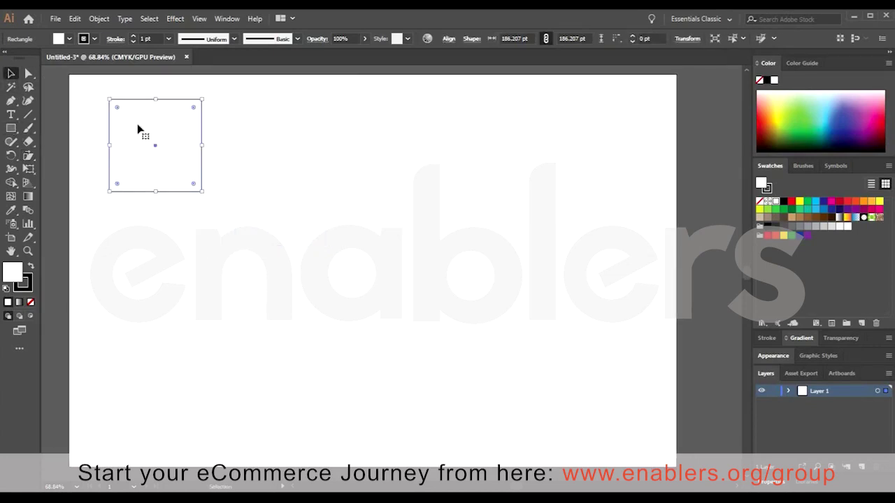
Copy the square horizontally to its right with a small gap, and repeat the copy three times to make a row of five.
left_click_drag(178, 146, 285, 149)
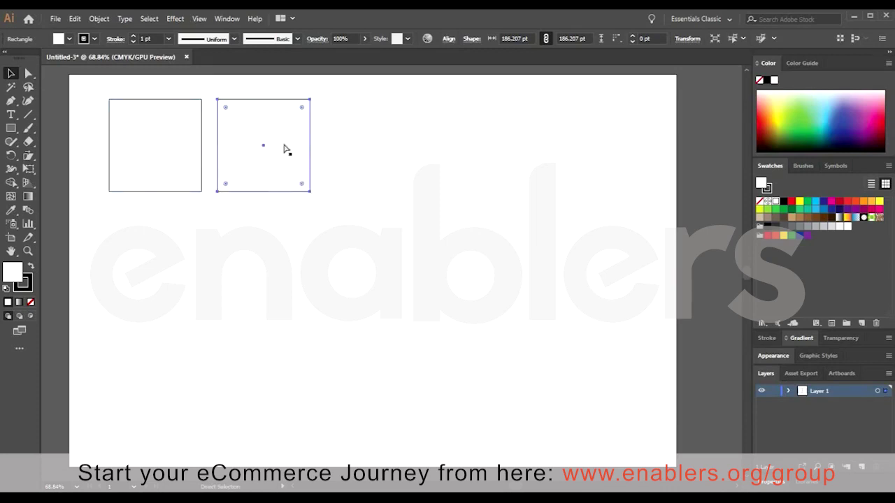
key("ctrl+d")
key("ctrl+d")
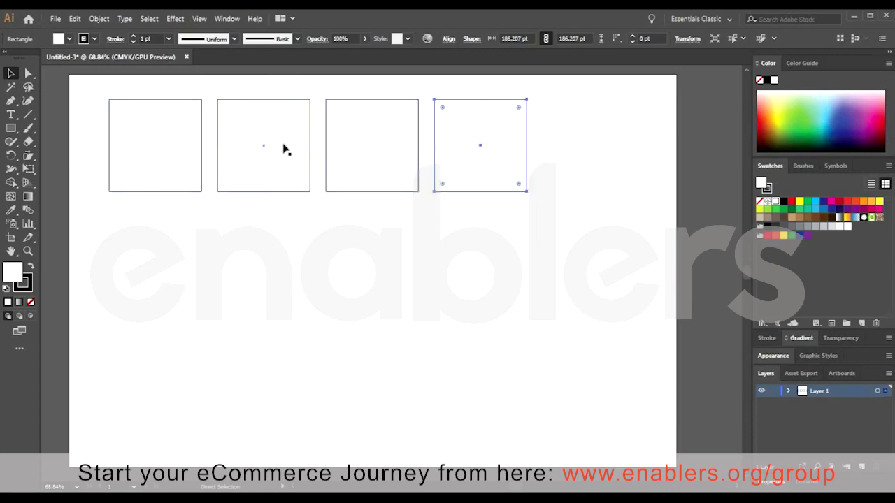
key("ctrl+d")
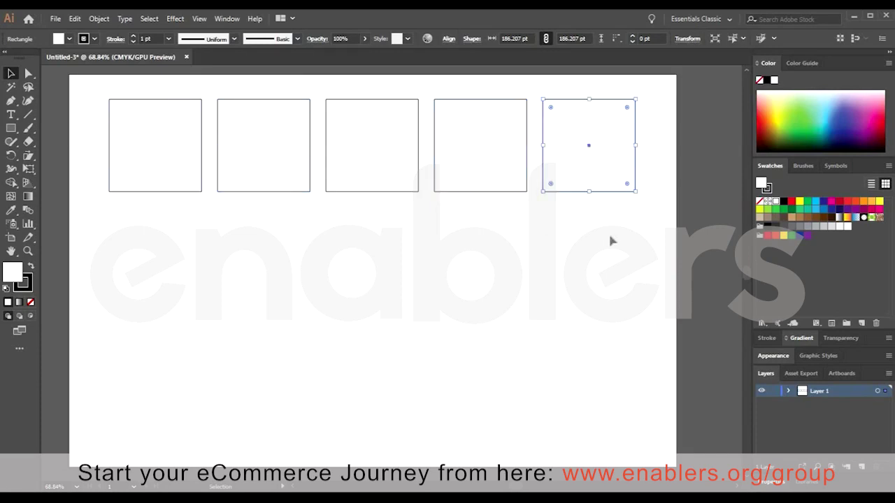
Copy the whole row of squares straight down with a small gap, and repeat the copy once to form a three-row grid.
key("ctrl+a")
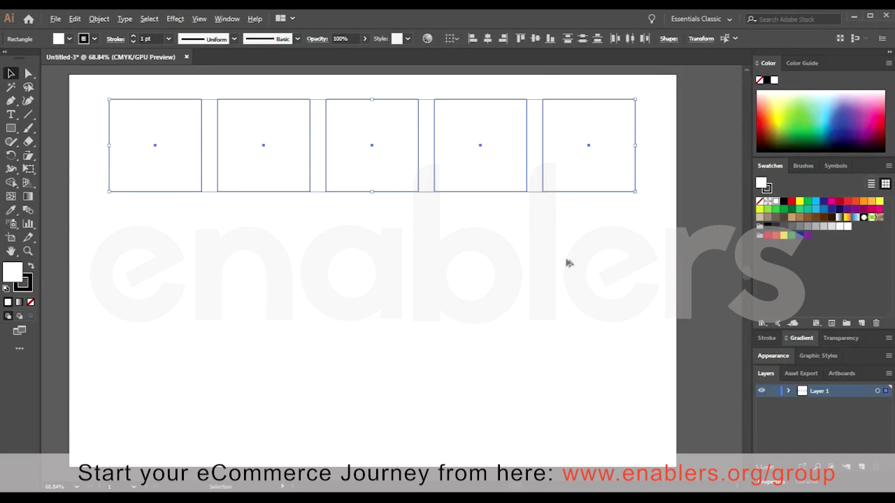
left_click_drag(568, 263, 571, 278)
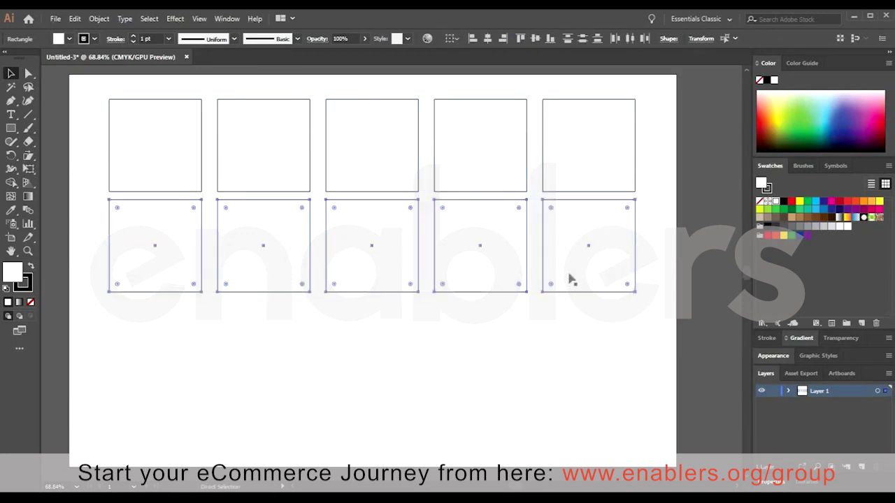
key("ctrl+d")
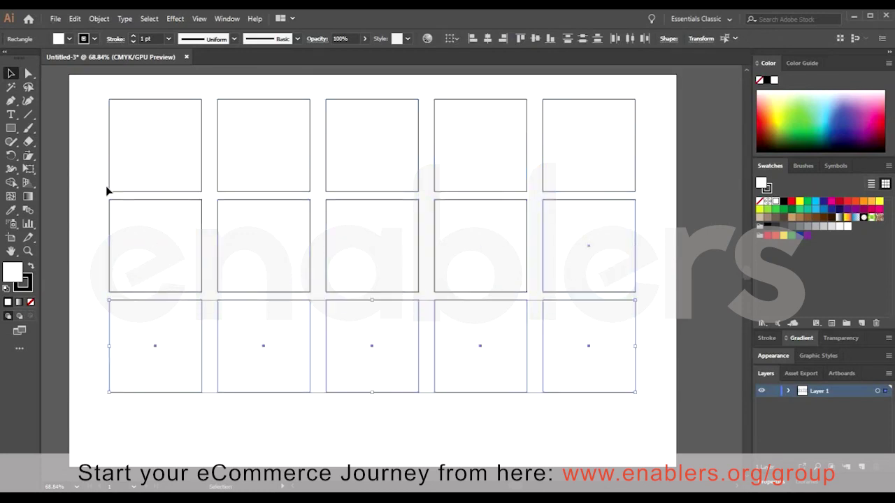
Try shearing only the top anchor points of the upper row around its upper-left corner, and undo the shear.
left_click(28, 74)
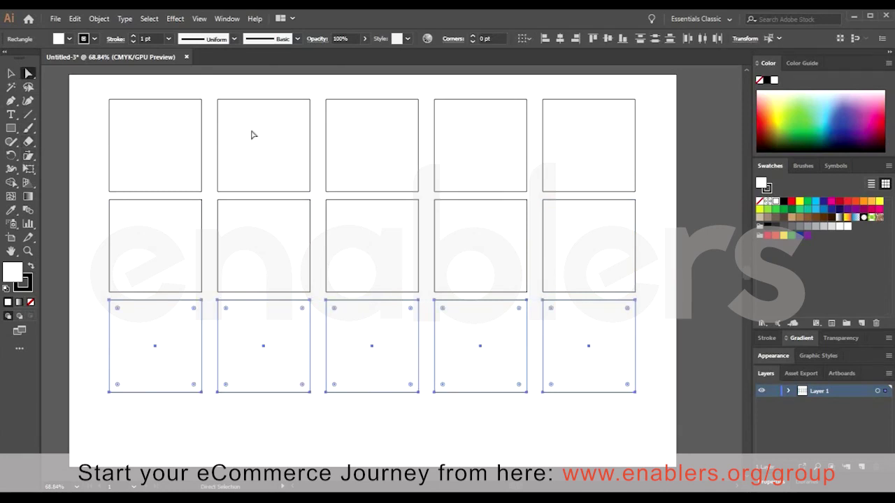
left_click_drag(650, 130, 101, 91)
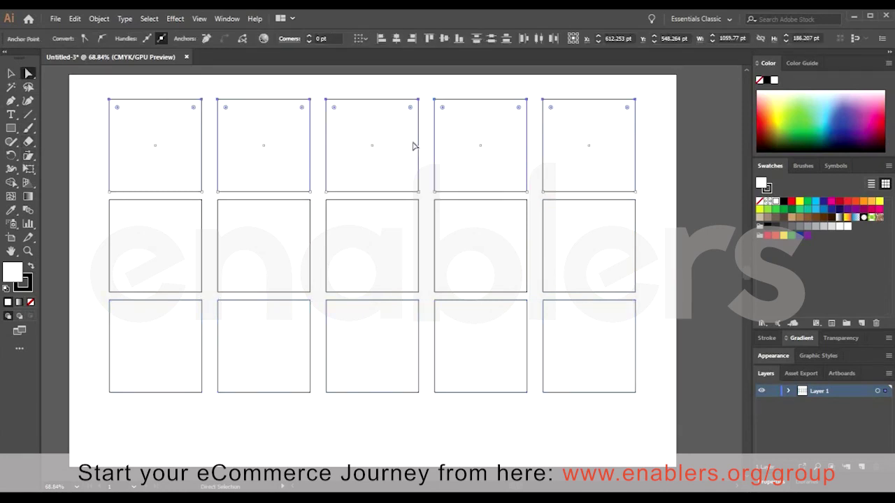
left_click(28, 160)
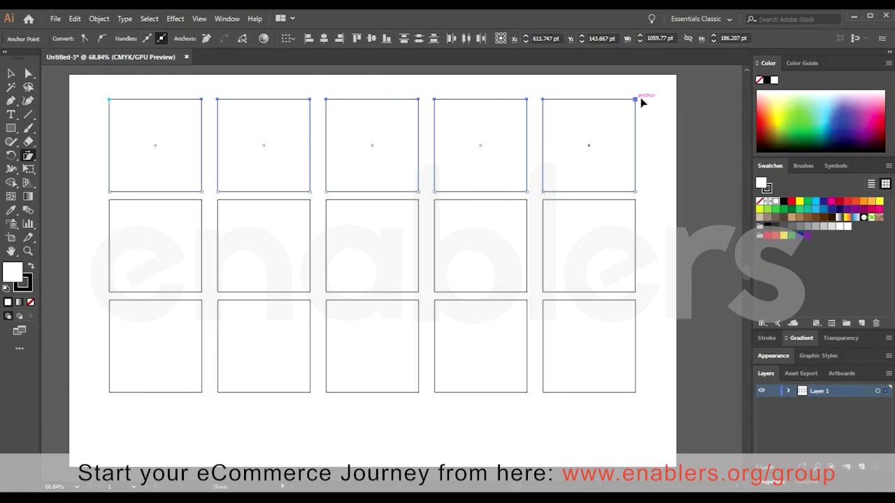
left_click_drag(656, 95, 246, 91)
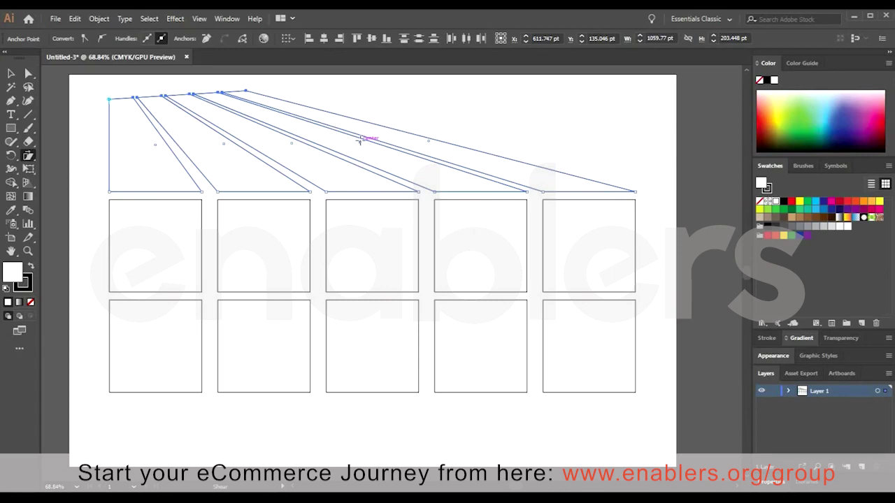
key("ctrl+z")
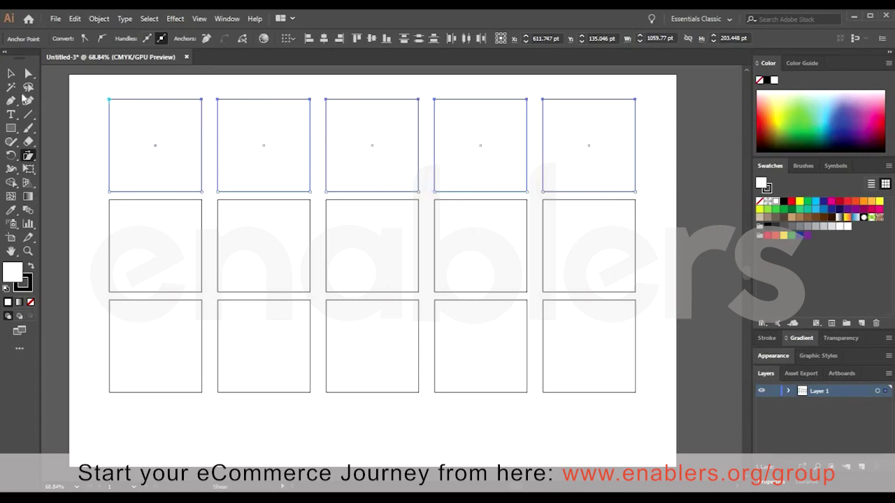
Select the entire grid of squares and shear it horizontally about its centre so the top edges slant left.
key("v")
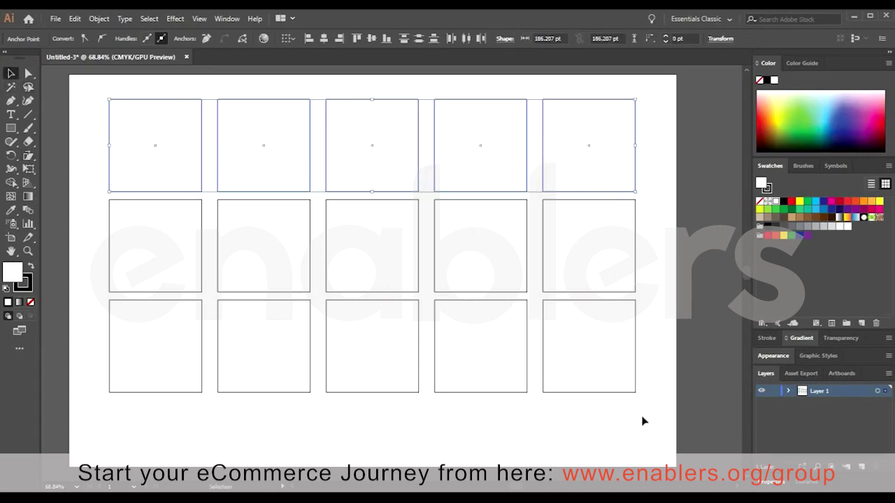
key("ctrl+a")
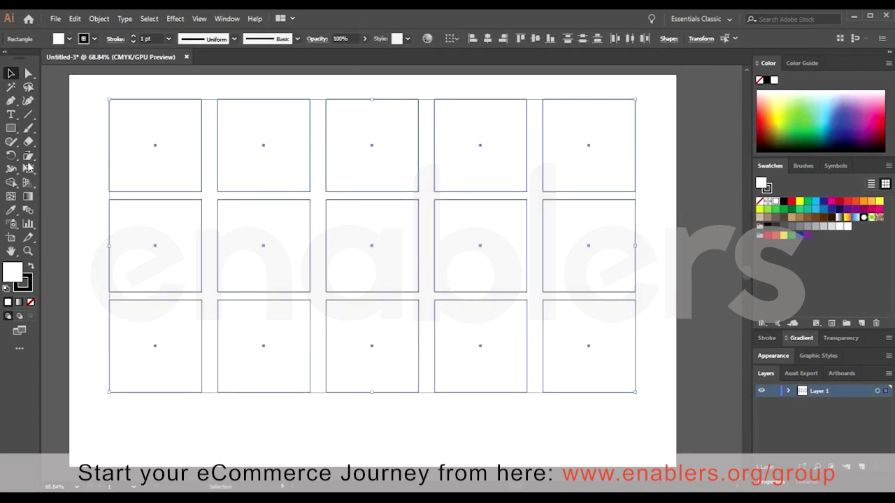
left_click(28, 155)
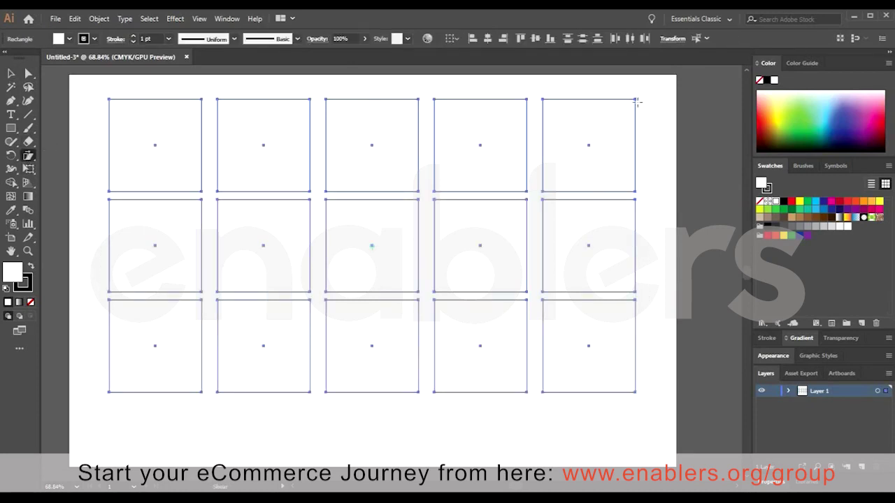
left_click_drag(596, 100, 579, 98)
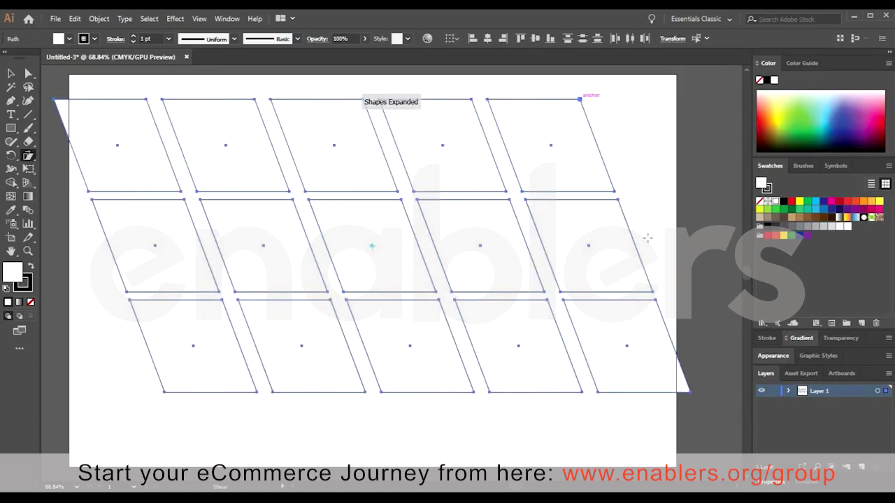
Fill the sheared grid with dark green, try a further shear about its centre, and undo back to the white, unsheared squares.
left_click(792, 208)
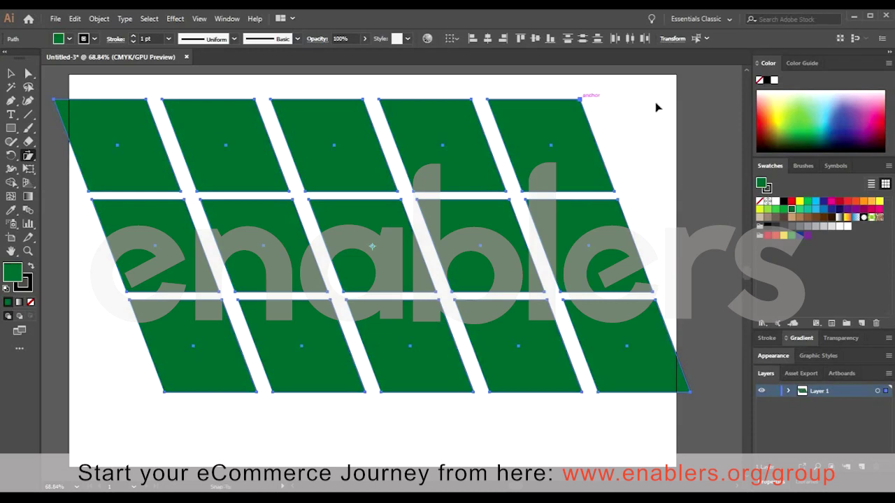
left_click_drag(656, 106, 720, 187)
left_click_drag(536, 136, 514, 134)
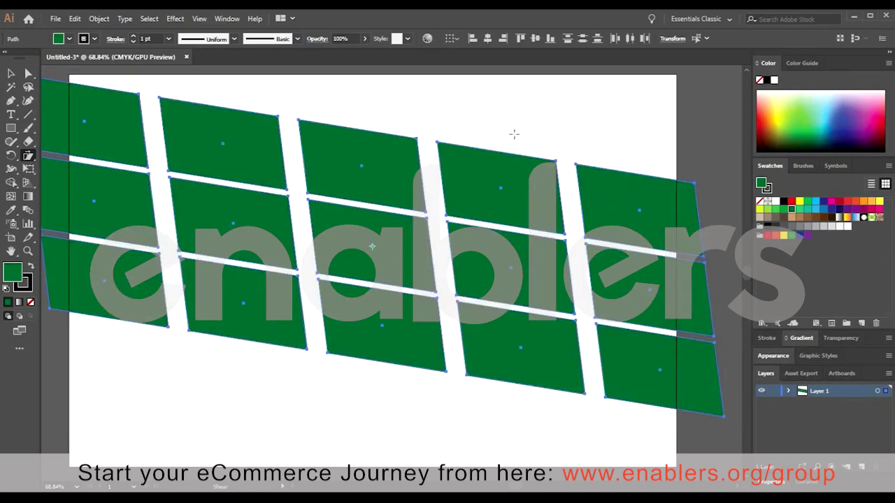
key("ctrl+z")
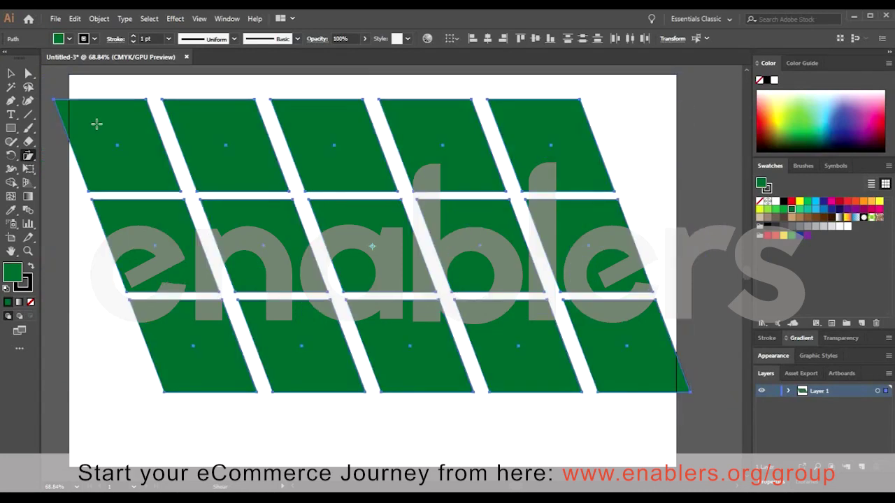
key("d")
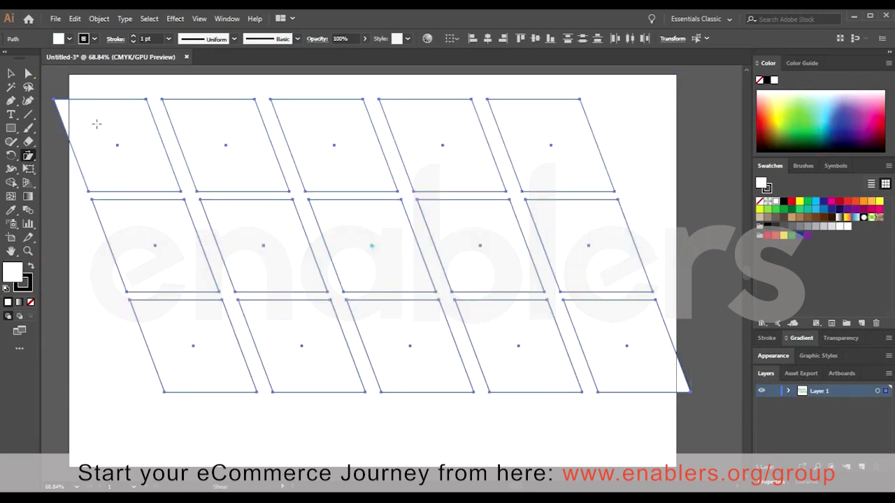
key("ctrl+z")
key("ctrl+z")
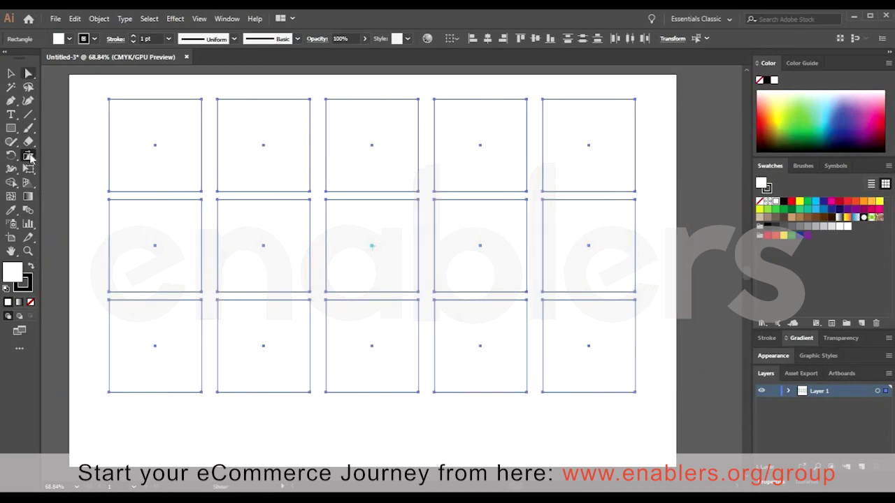
Delete the whole grid of squares from the artboard.
left_click_drag(30, 157, 80, 171)
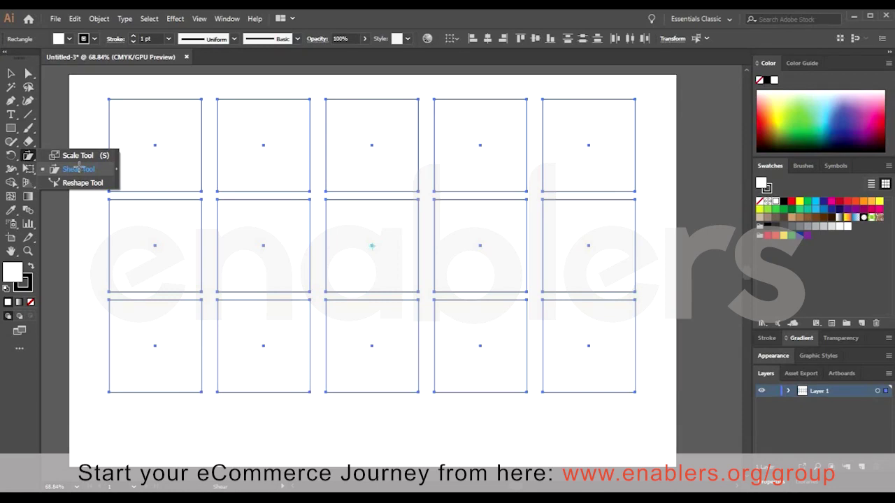
left_click_drag(79, 169, 79, 166)
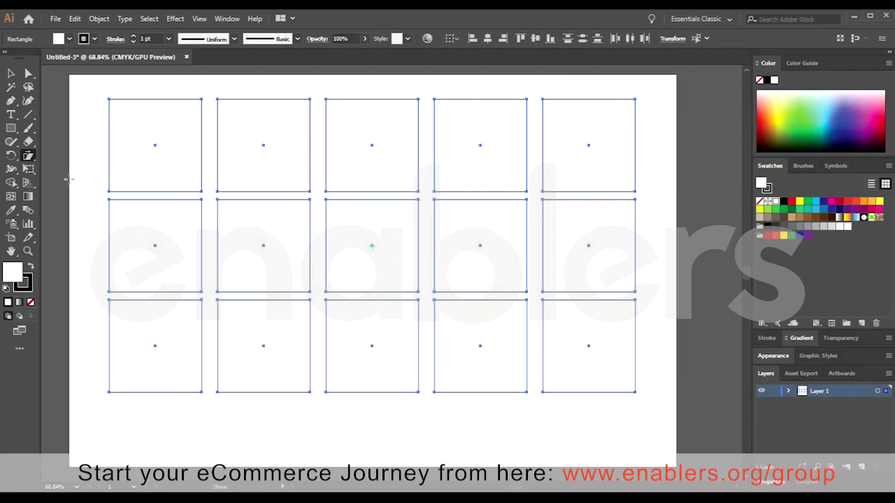
key("ctrl+shift+a")
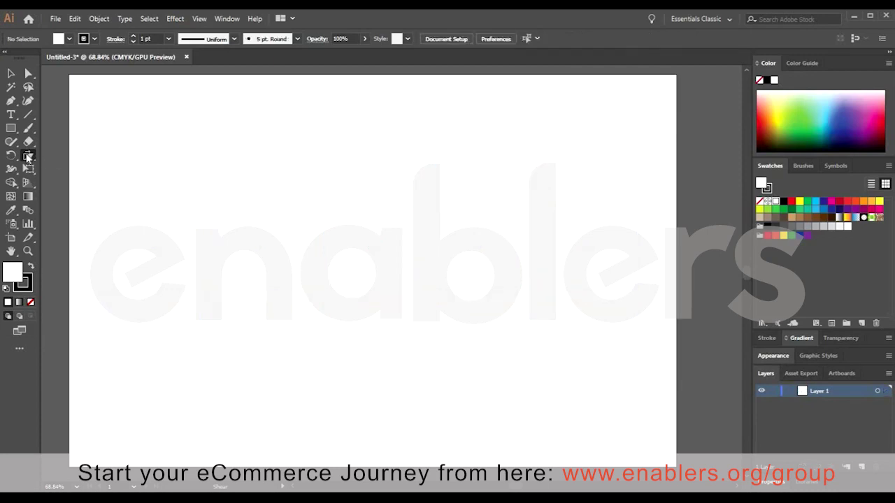
Draw a rectangle about 262 by 245 pt, try the Reshape tool on it, and delete it.
left_click_drag(28, 155, 84, 184)
left_click(11, 128)
left_click_drag(287, 165, 418, 285)
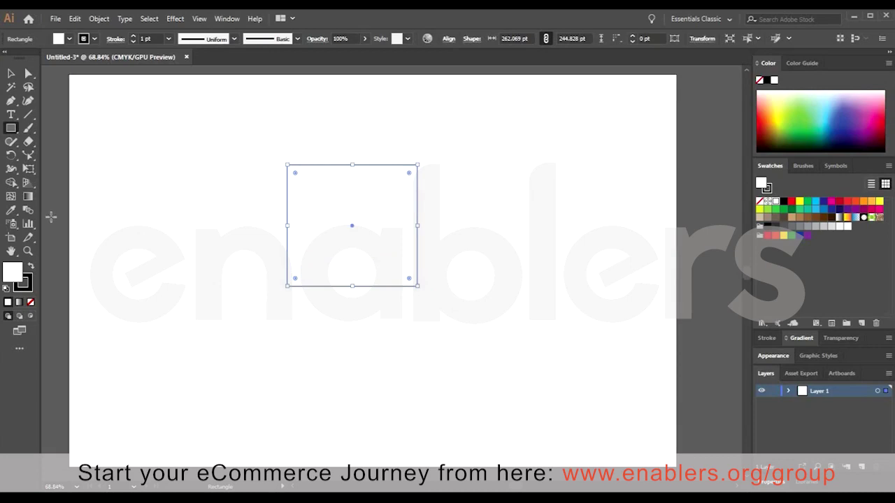
left_click(28, 156)
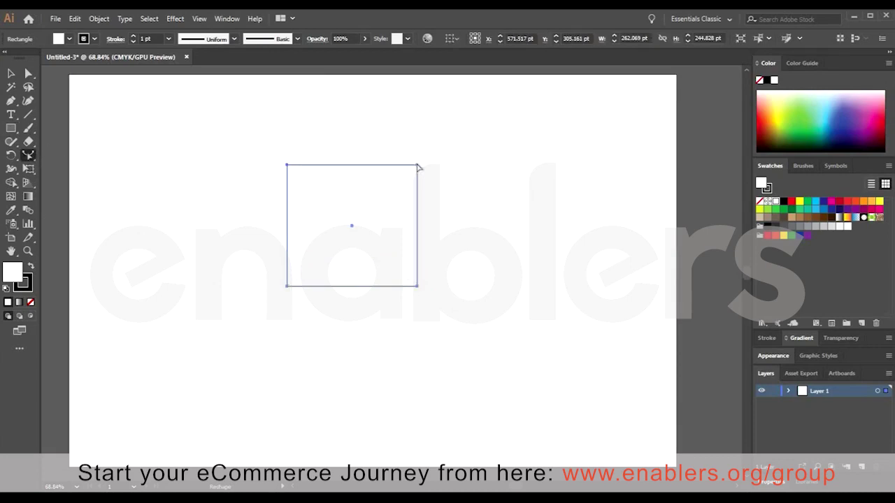
left_click_drag(447, 194, 559, 273)
key("Delete")
Draw a tall, narrow rectangle about 117 by 391 pt in the upper middle of the artboard.
left_click_drag(27, 158, 74, 168)
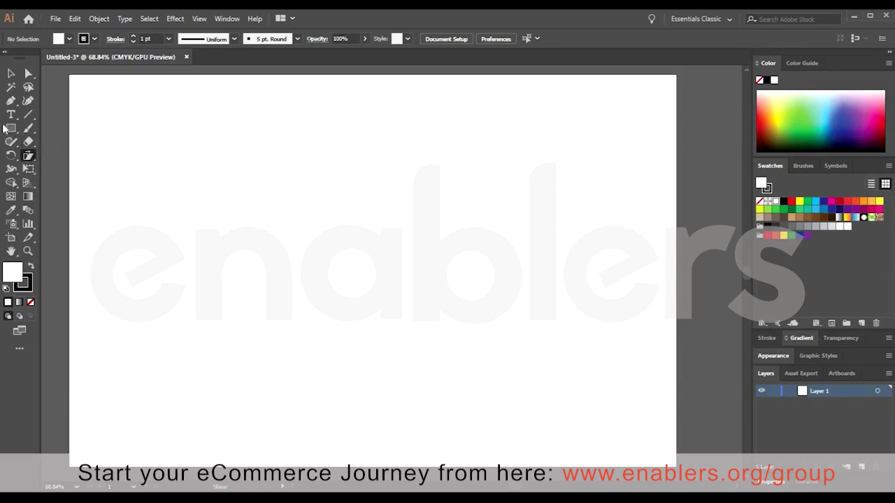
key("m")
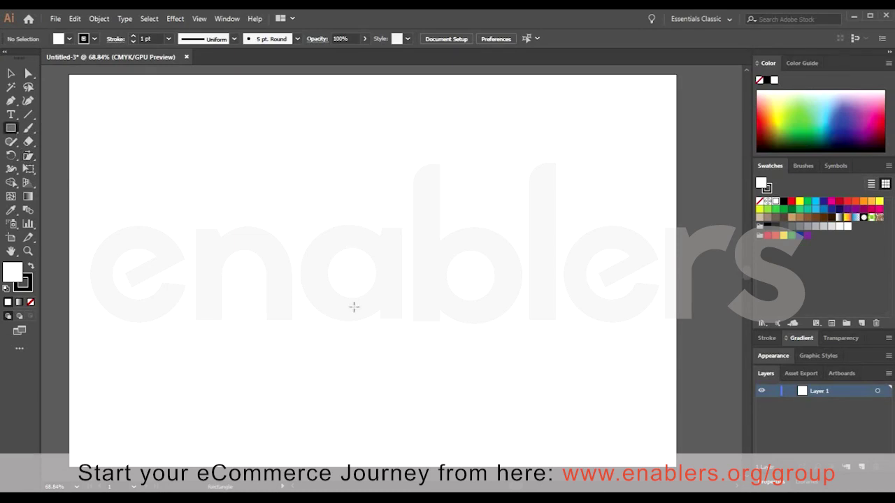
left_click_drag(297, 128, 356, 322)
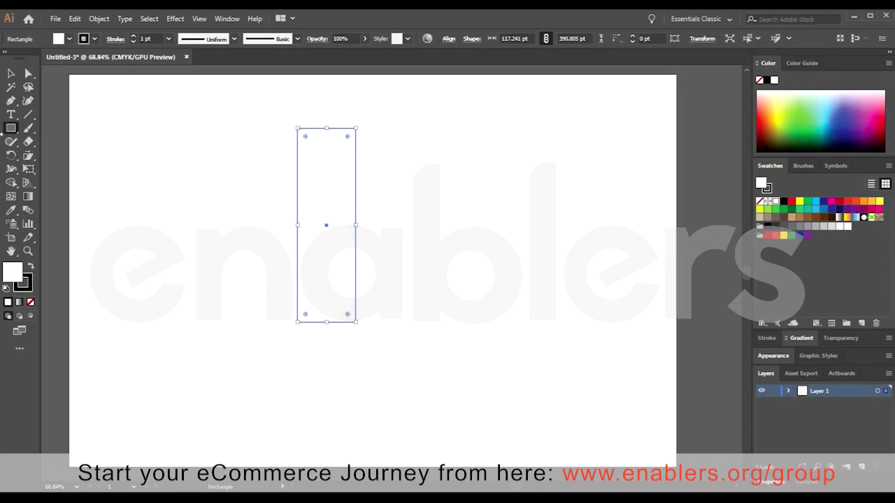
Add an anchor point near the upper end of the rectangle's right edge and move it outward into an angled corner.
left_click(11, 101)
left_click(355, 154)
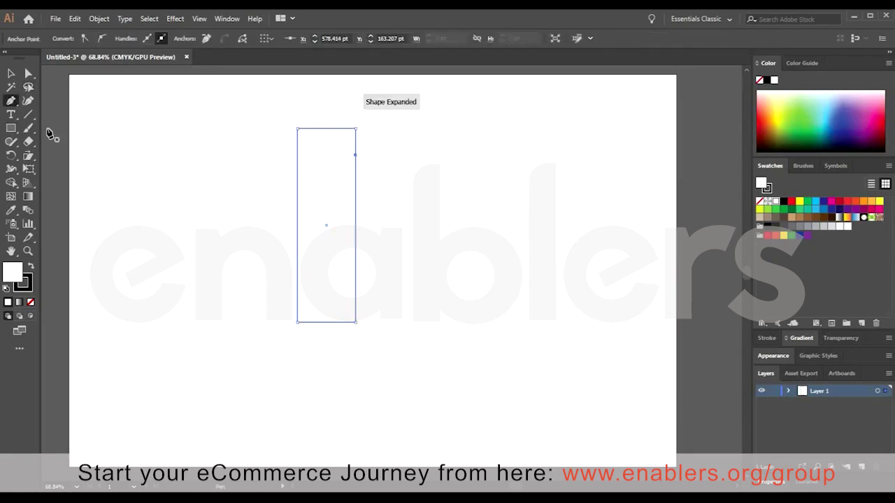
key("a")
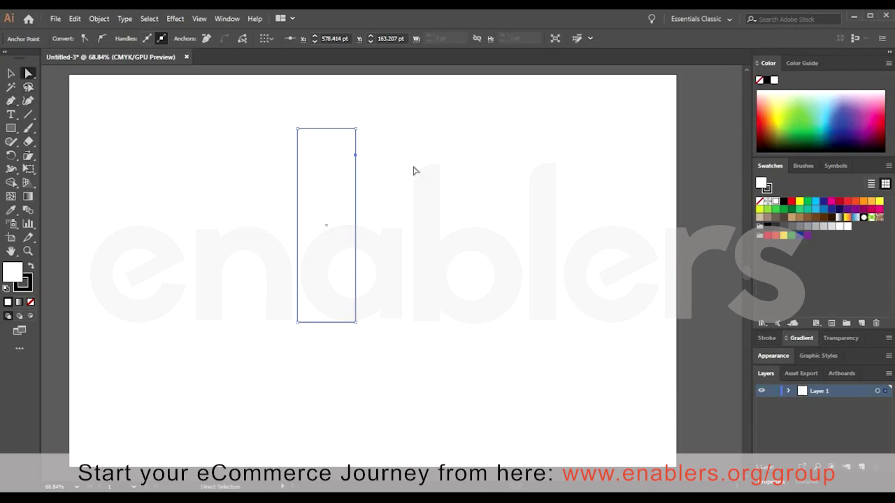
left_click_drag(356, 154, 376, 163)
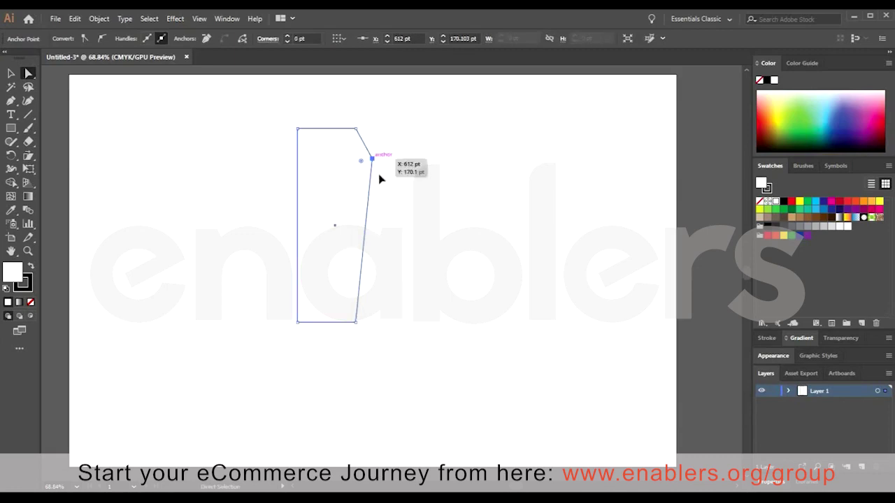
left_click_drag(374, 162, 375, 158)
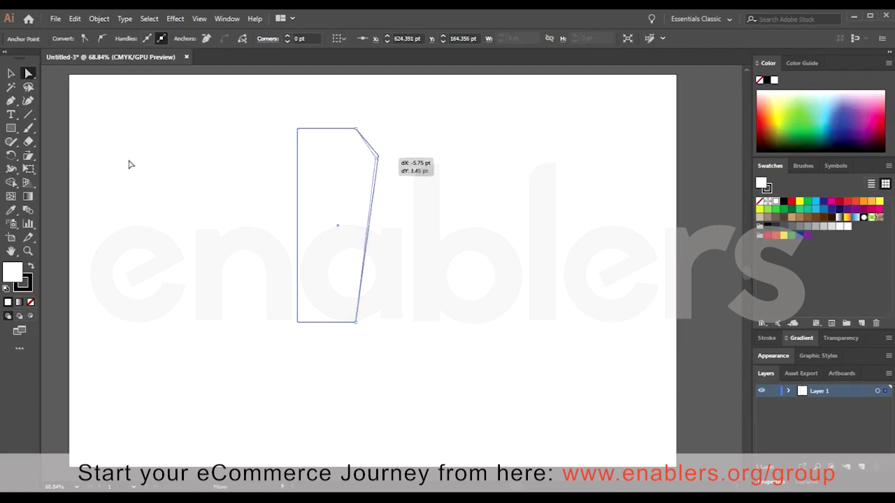
Convert the outward corner point into a smooth curve, and undo the point edits back to the plain rectangle.
left_click(10, 100)
key("shift+c")
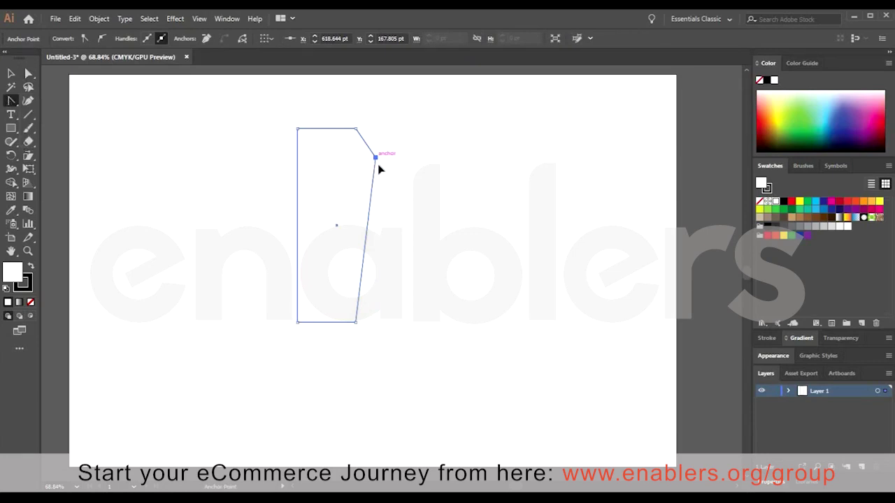
left_click_drag(376, 174, 375, 179)
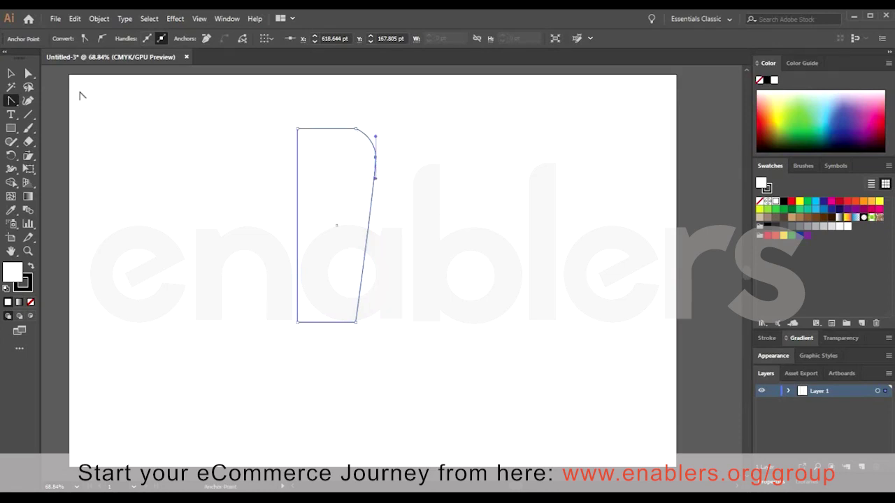
left_click(11, 74)
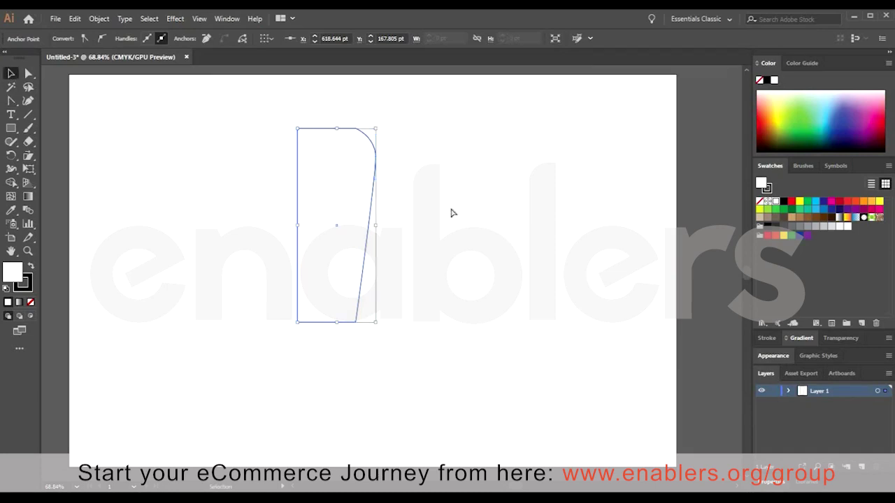
key("ctrl+z")
key("ctrl+z")
key("ctrl+z")
key("ctrl+z")
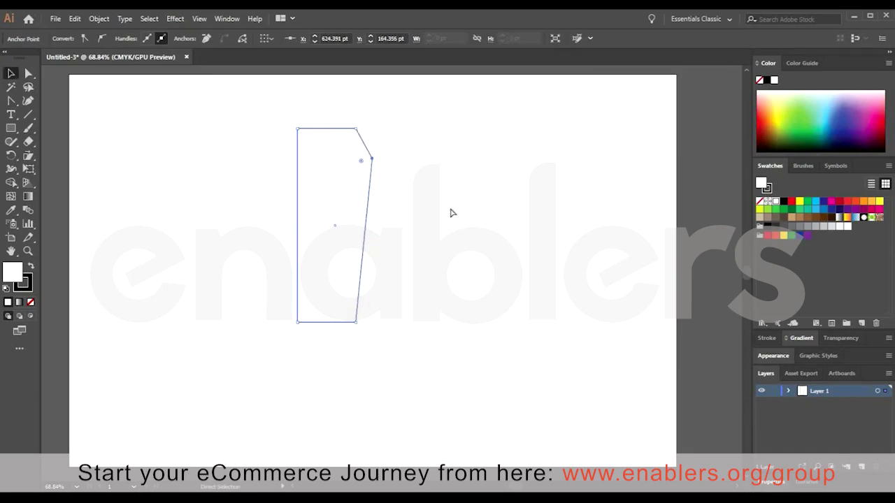
key("ctrl+z")
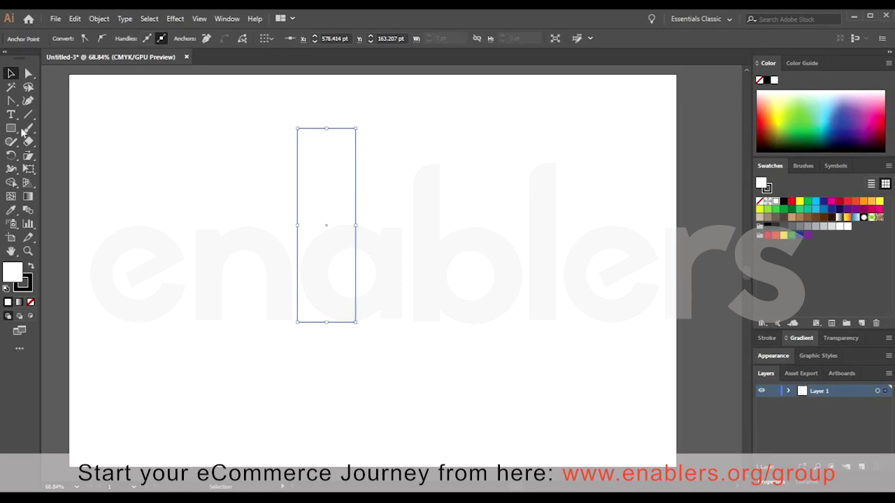
Try reshaping the right edge with the whole rectangle selected, and undo it.
left_click(28, 155)
left_click_drag(357, 159, 366, 159)
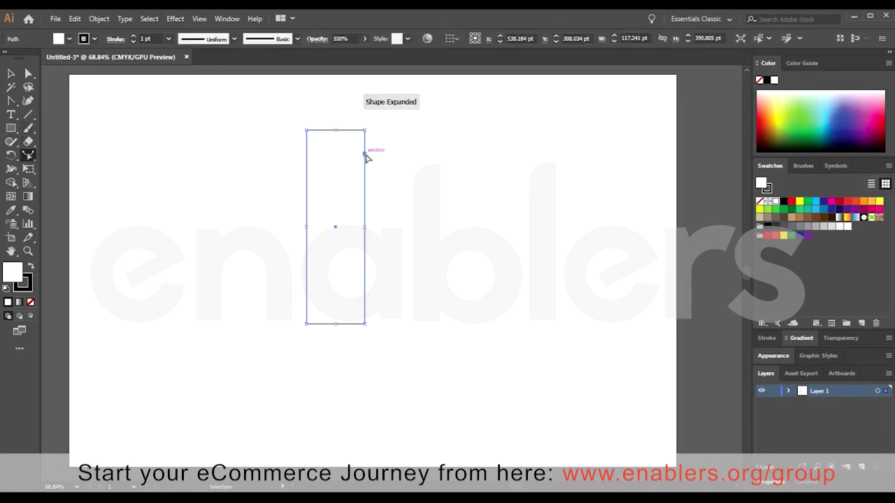
key("ctrl+z")
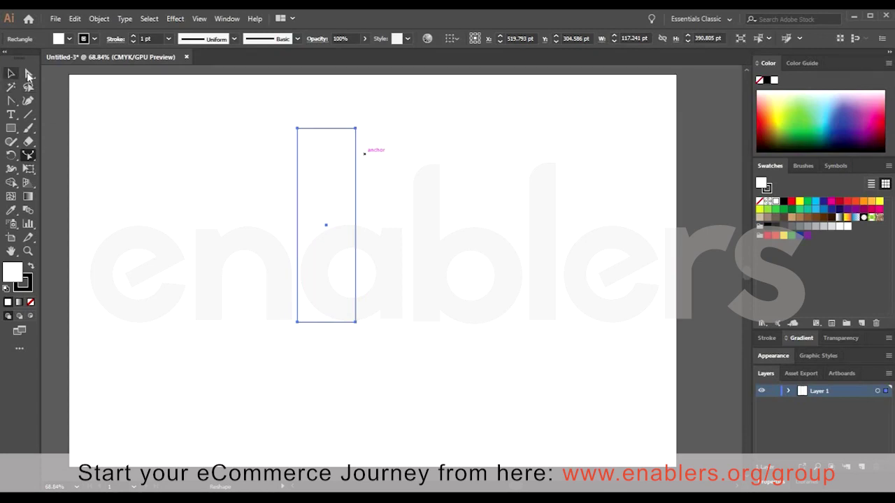
Direct-select the rectangle's path without its anchors and use Reshape to bow the right edge and the left edge outward.
left_click(28, 73)
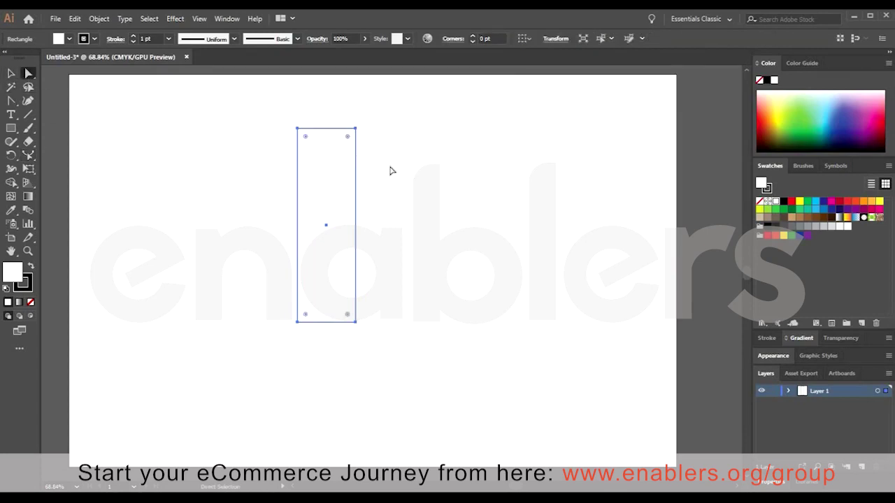
left_click(355, 217)
left_click_drag(344, 243, 342, 238)
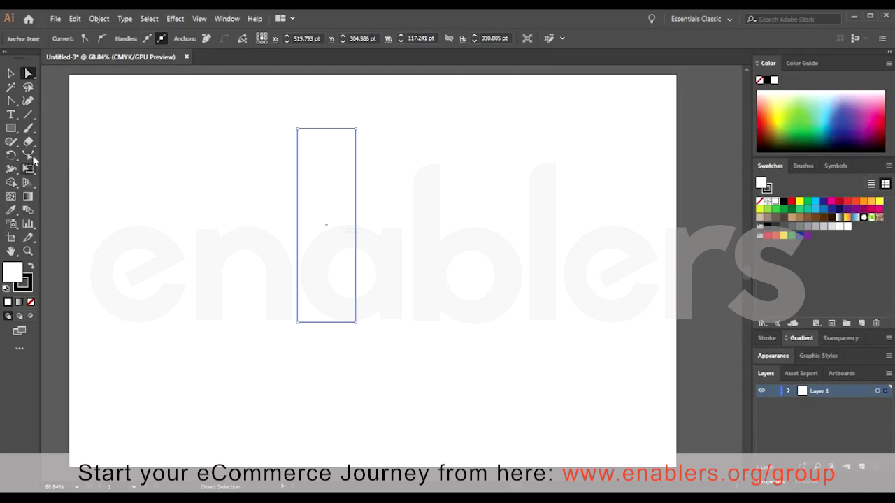
key("c")
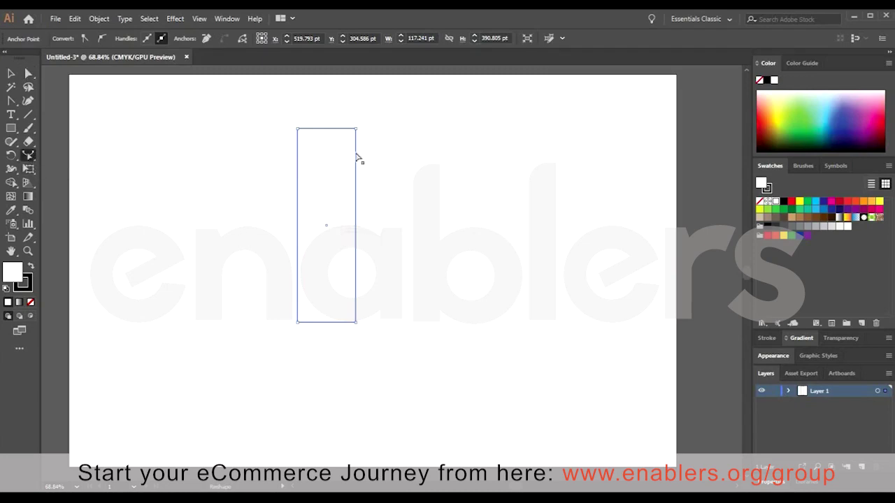
left_click_drag(356, 158, 379, 160)
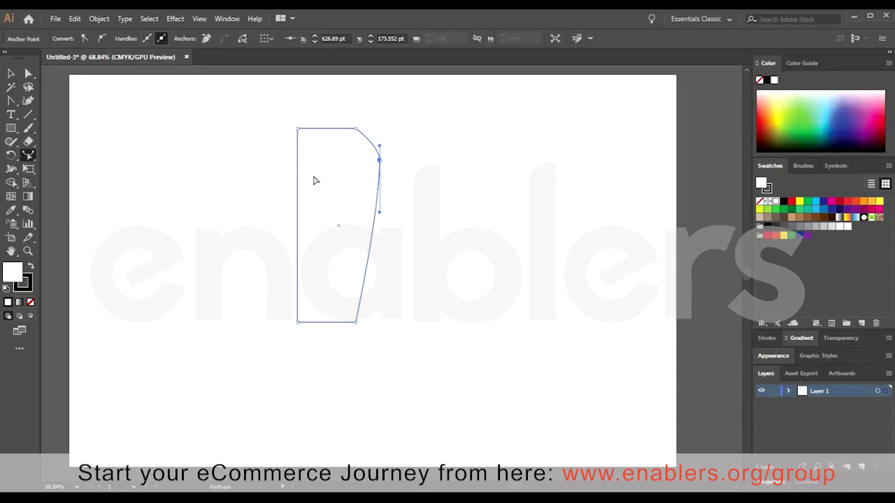
left_click_drag(297, 181, 264, 202)
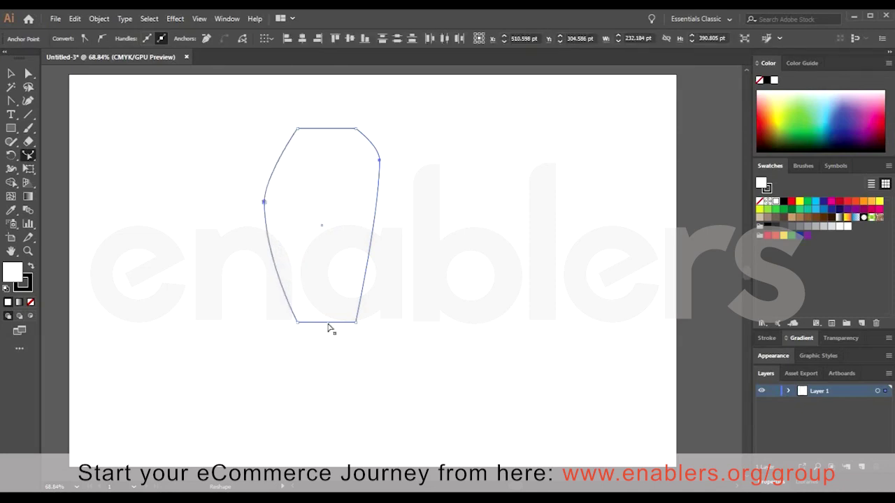
Move the whole curved shape slightly right and down, and deselect it.
left_click(28, 73)
left_click_drag(334, 302, 329, 289)
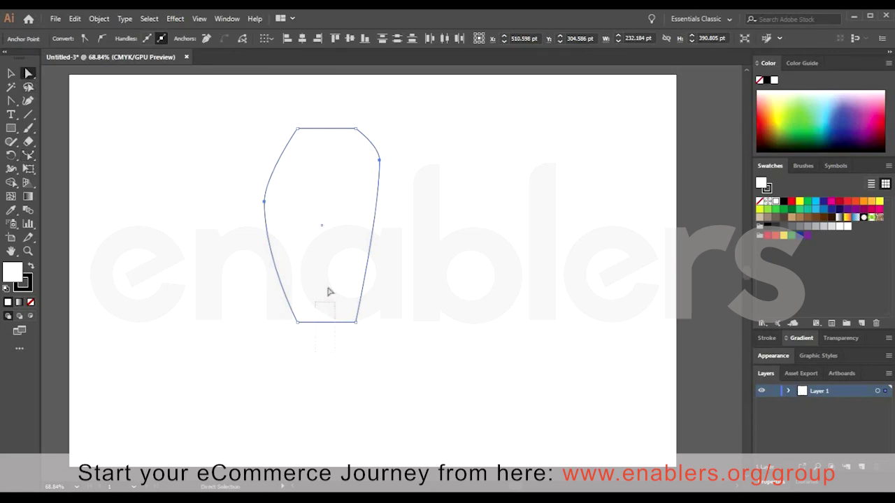
left_click(28, 154)
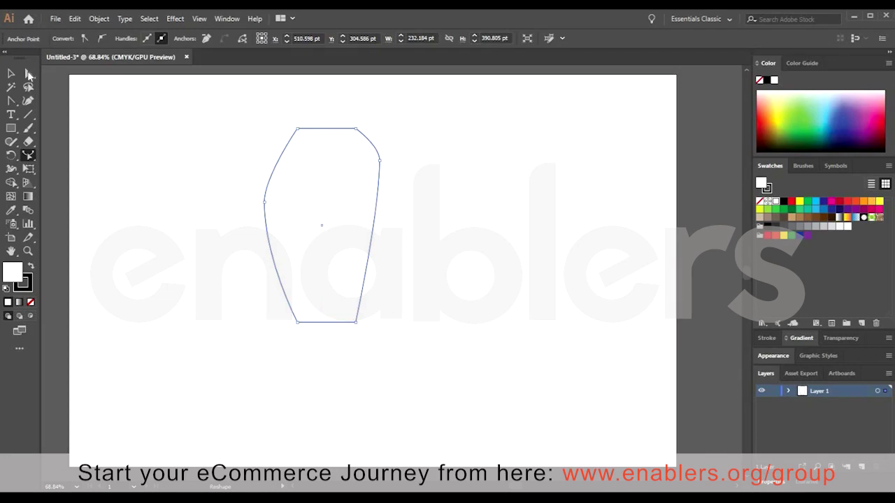
key("ctrl")
key("a")
left_click_drag(340, 322, 358, 334)
left_click(332, 404)
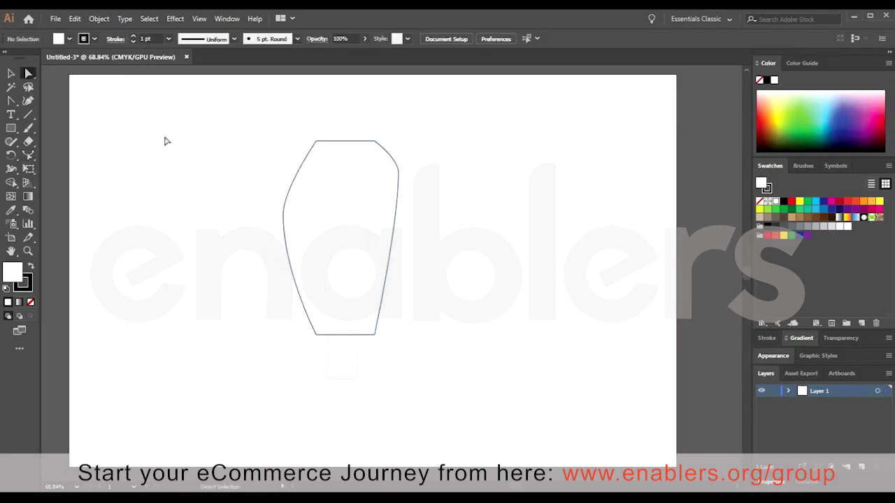
Direct-select the path and use Reshape to pull the middle of its bottom edge straight down into a rounded tip, and deselect it.
key("ctrl+a")
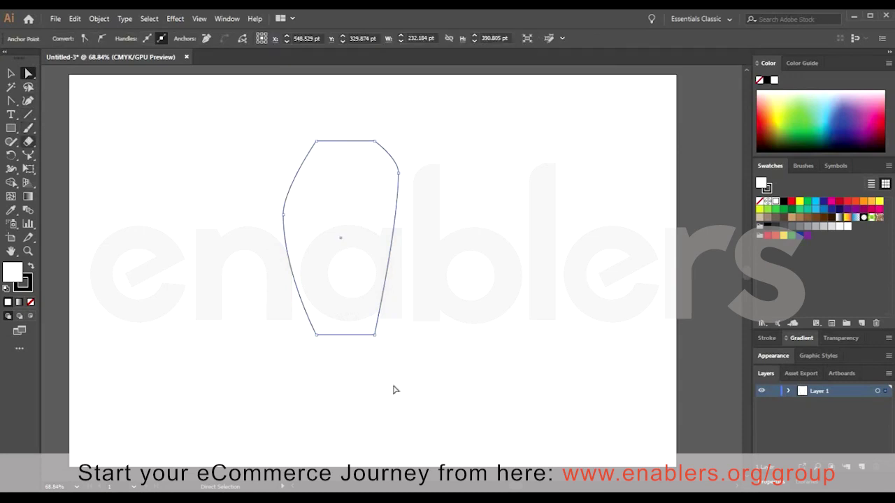
key("c")
left_click_drag(344, 337, 344, 369)
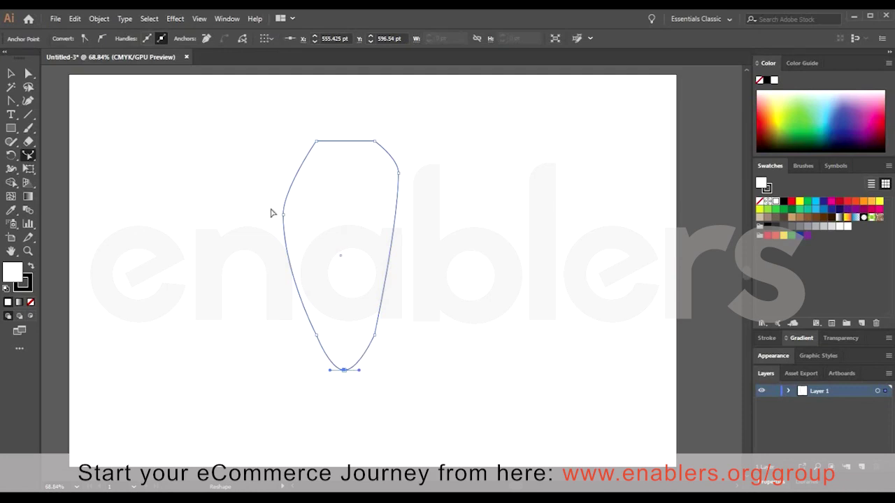
key("v")
left_click(152, 174)
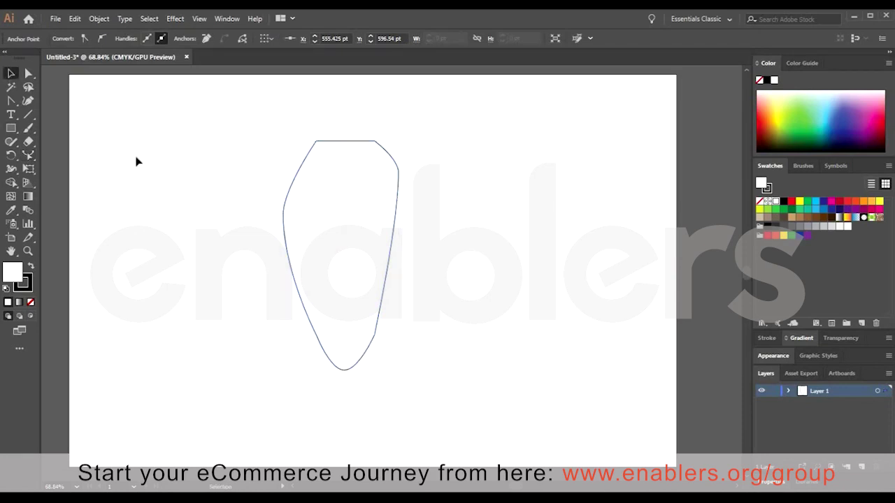
Delete the curved shape from the artboard.
left_click(29, 155)
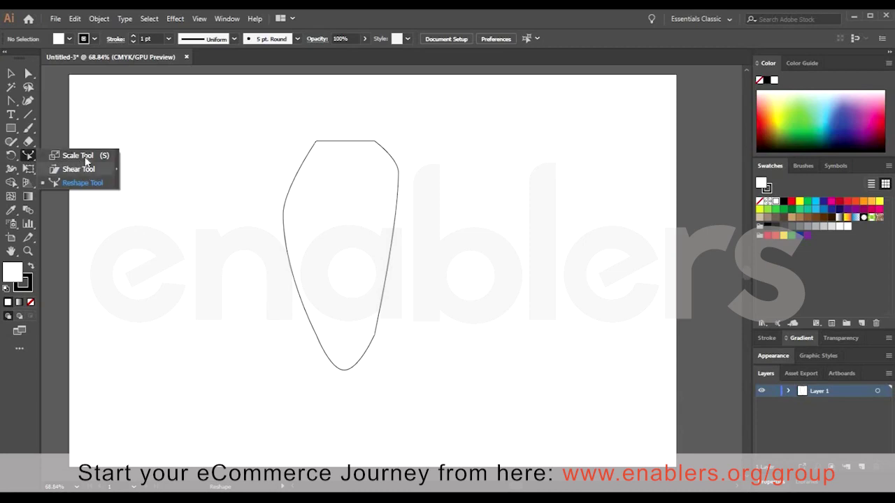
left_click(88, 155)
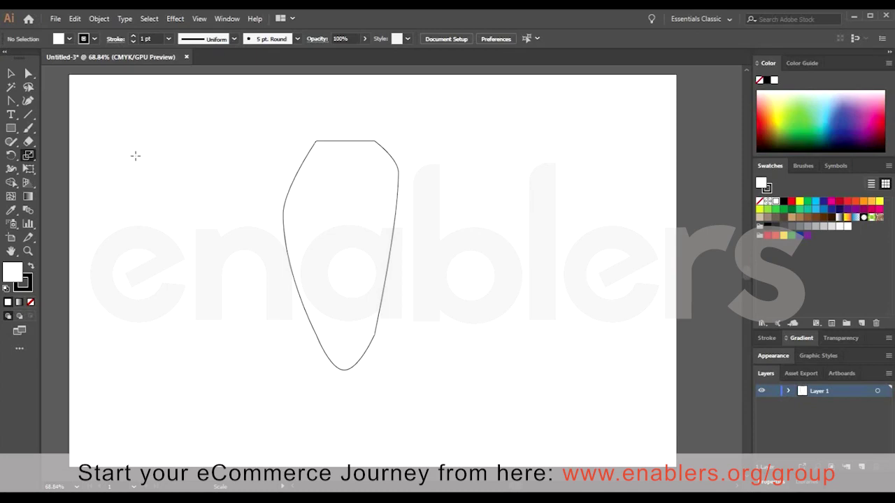
left_click(11, 73)
key("ctrl+a")
key("Delete")
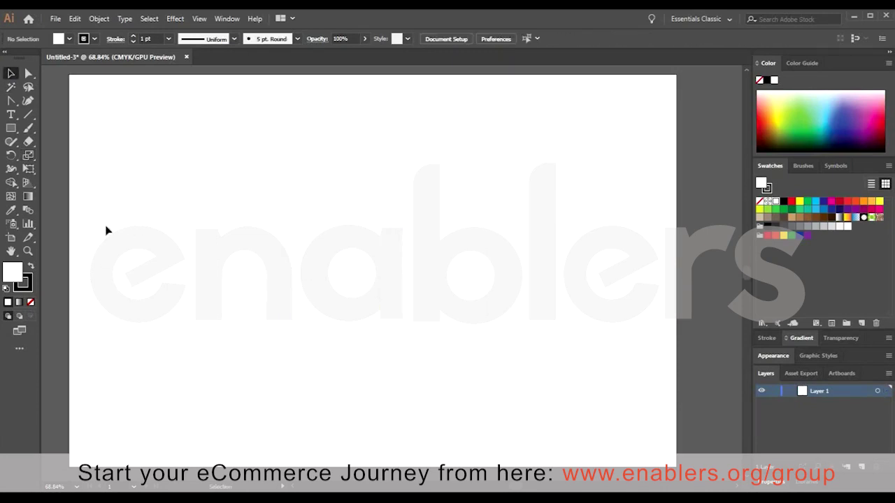
Draw a large rectangle in the middle, one about 285 by 344 pt to its right and one about 209 by 317 pt to its left.
left_click(12, 129)
mouse_move(239, 144)
left_mouse_down()
mouse_move(388, 320)
mouse_move(437, 356)
left_mouse_up()
left_click_drag(478, 173, 620, 343)
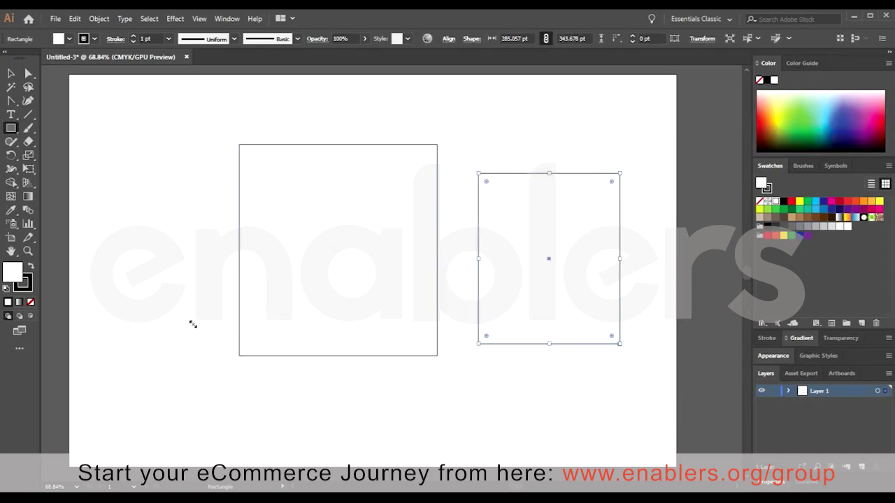
left_click_drag(87, 165, 191, 321)
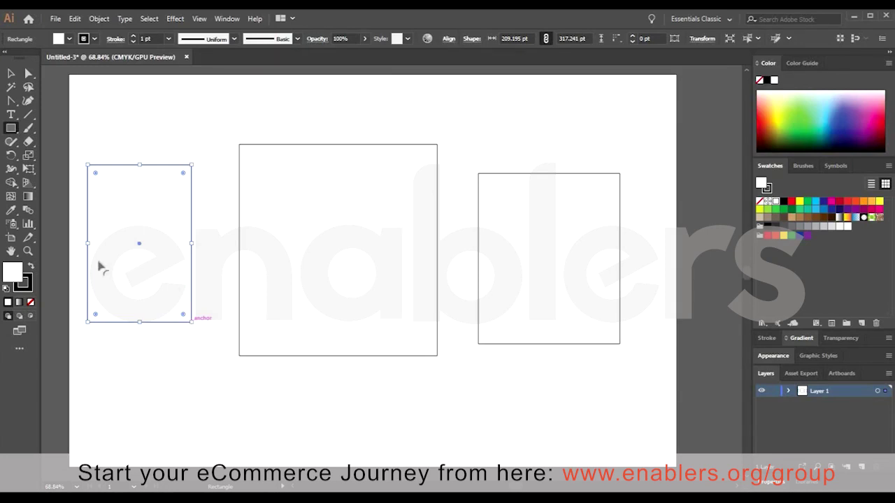
Activate the Artboard tool and browse the available artboard size presets.
left_click(10, 239)
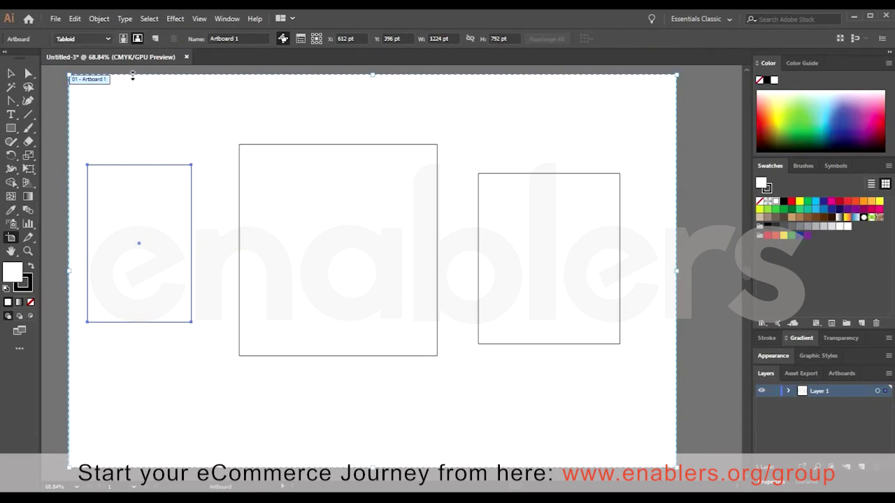
left_click(108, 40)
scroll(104, 182, "down", 2)
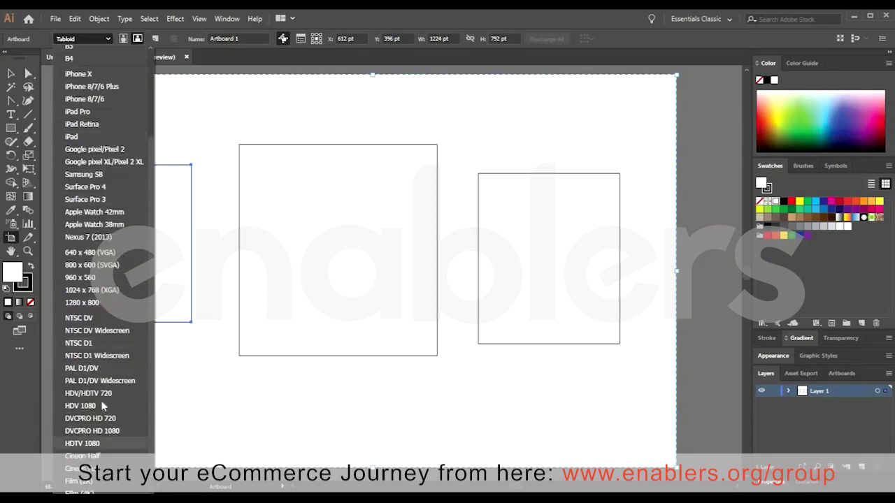
scroll(90, 259, "up", 3)
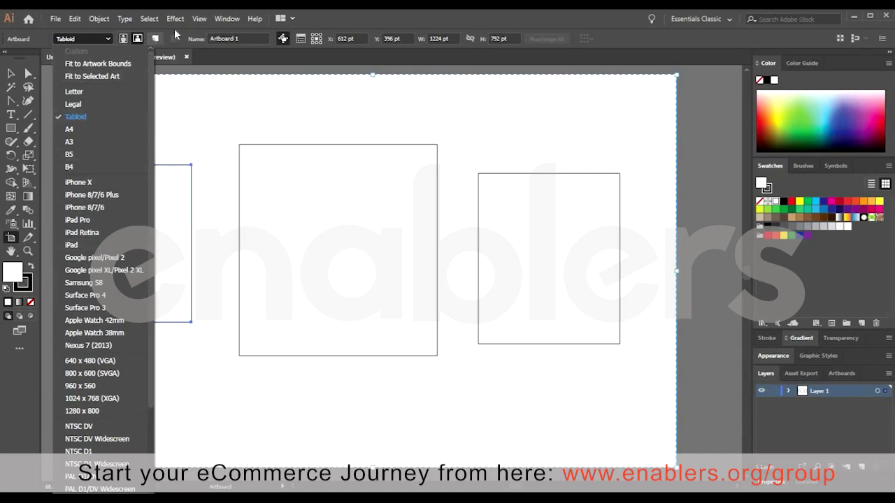
left_click(123, 39)
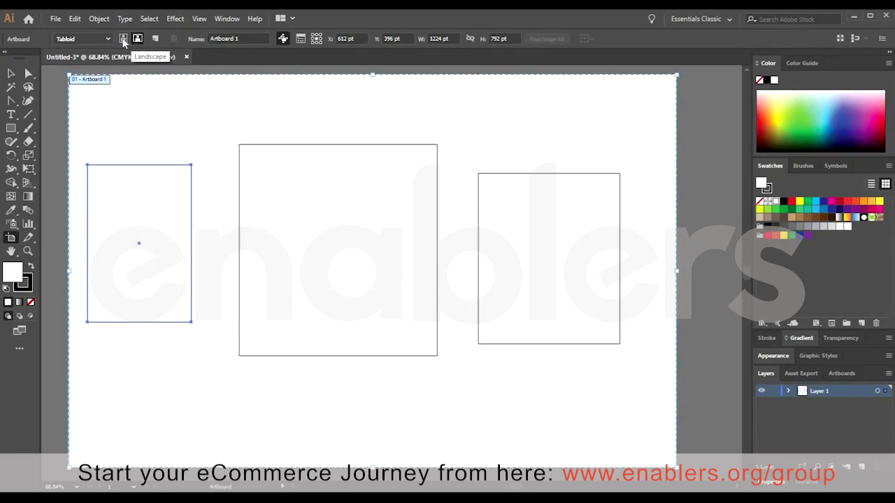
Try the portrait orientation on the Tabloid artboard and return it to landscape.
left_click(123, 39)
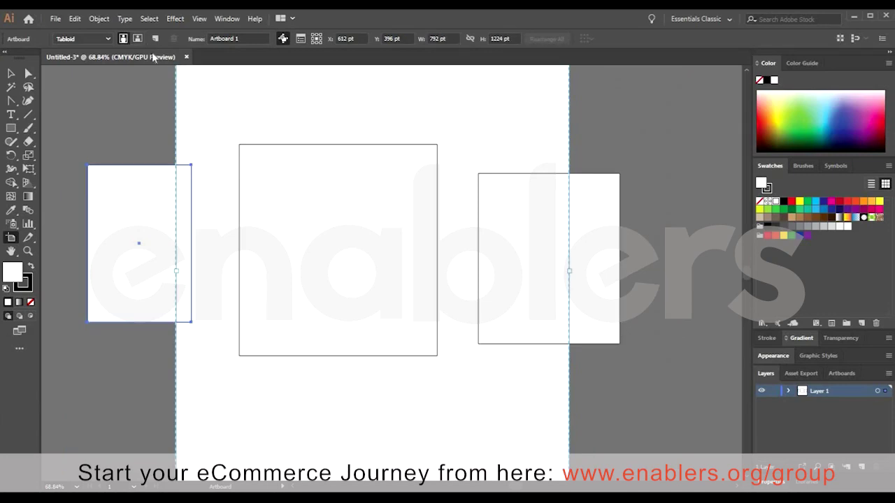
left_click(137, 38)
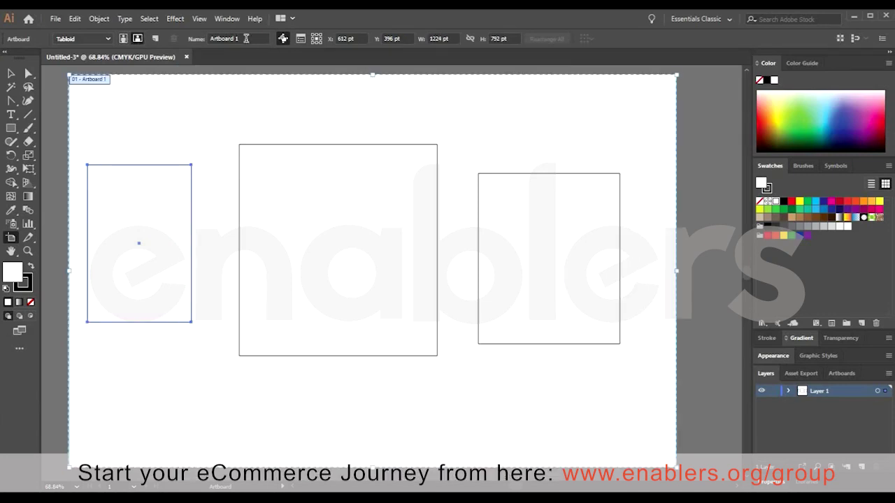
left_click(247, 39)
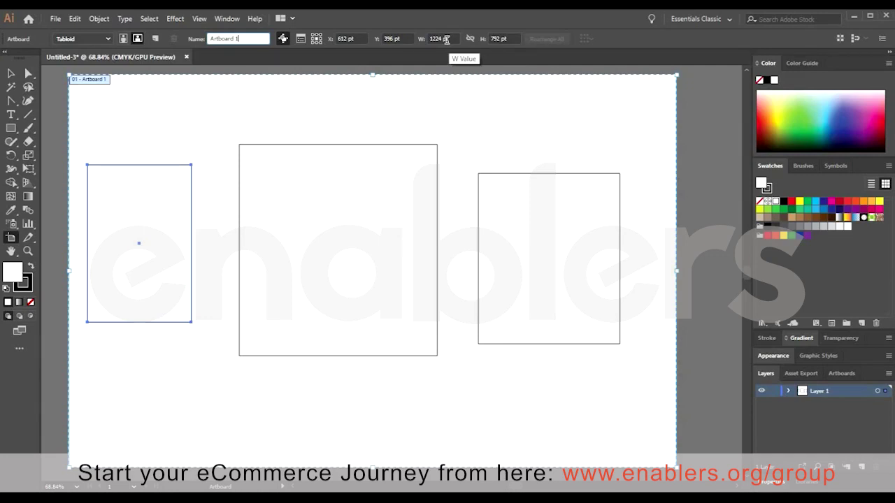
Leave artboard editing, select all three rectangles and delete them.
left_click(13, 75)
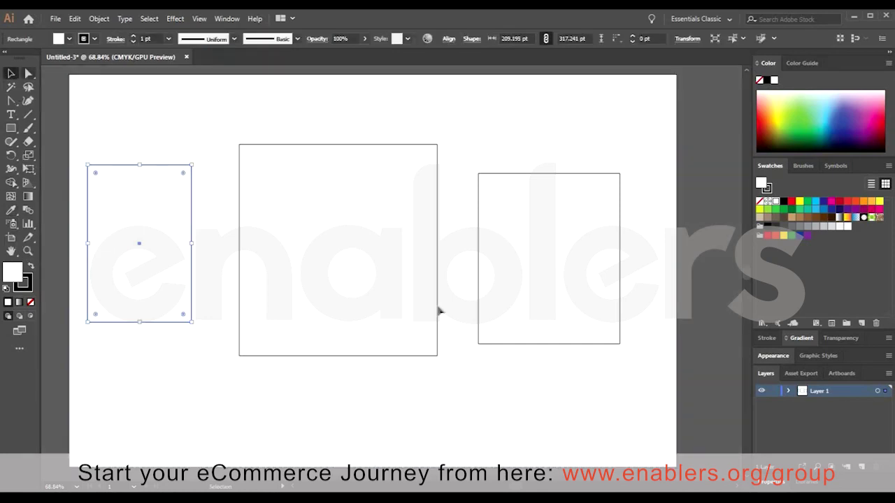
left_click_drag(524, 368, 539, 366)
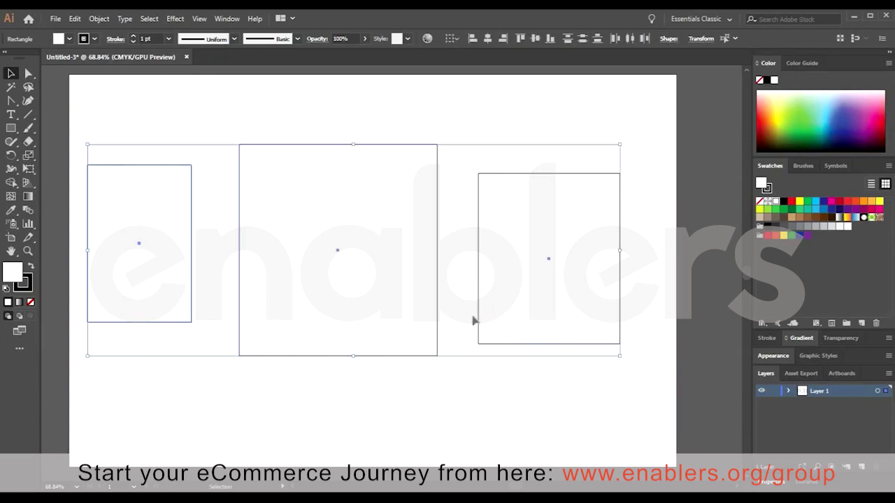
key("Delete")
Draw a diagonal, a horizontal and a gently sloping line, and place a parallel line below the last using the Line Segment options.
left_click(28, 115)
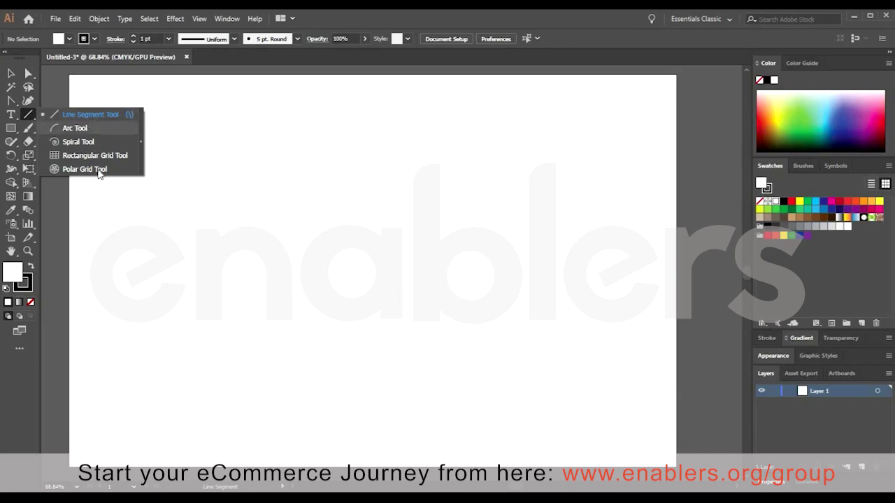
left_click(105, 114)
left_click(426, 277)
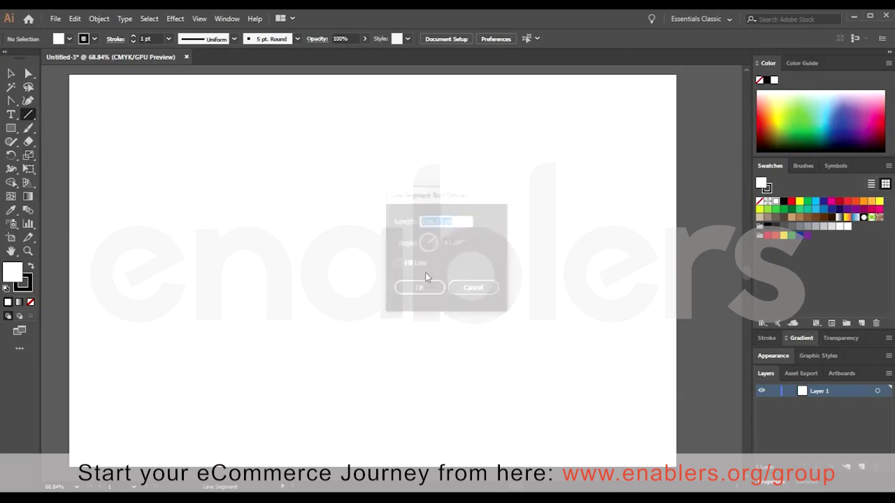
key("Escape")
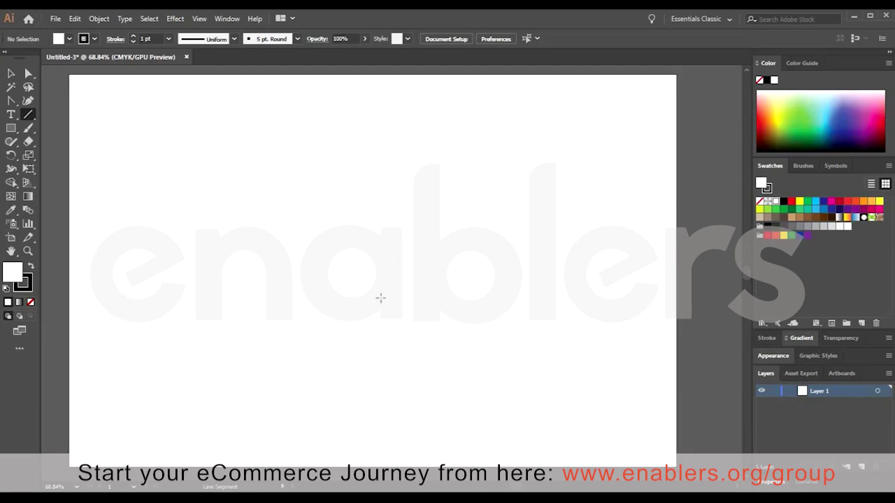
left_click_drag(171, 153, 424, 335)
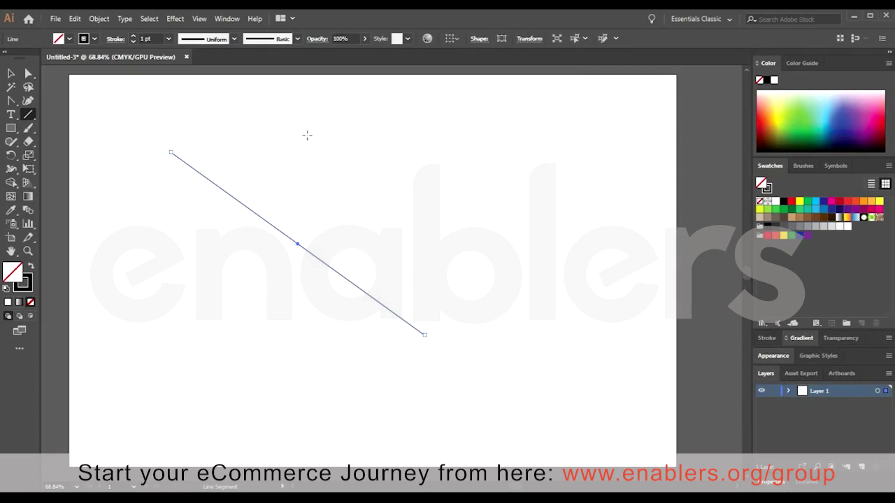
left_click_drag(303, 134, 595, 133)
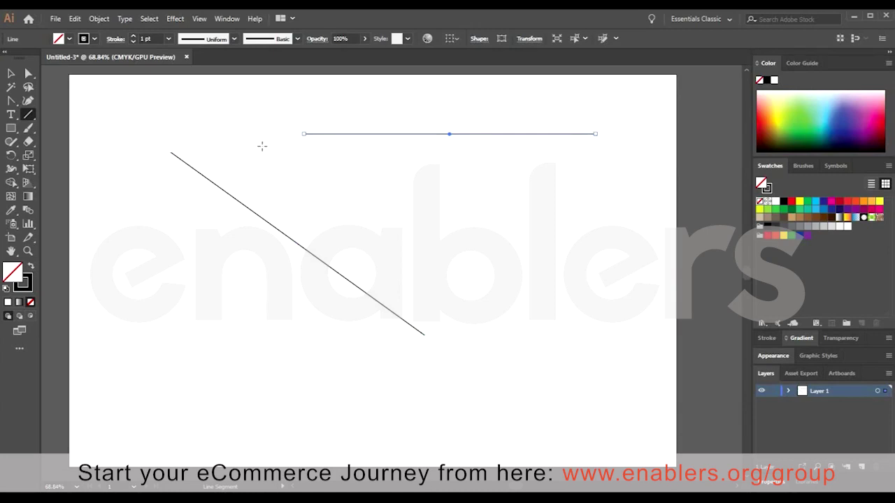
left_click_drag(262, 146, 573, 222)
left_click(344, 206)
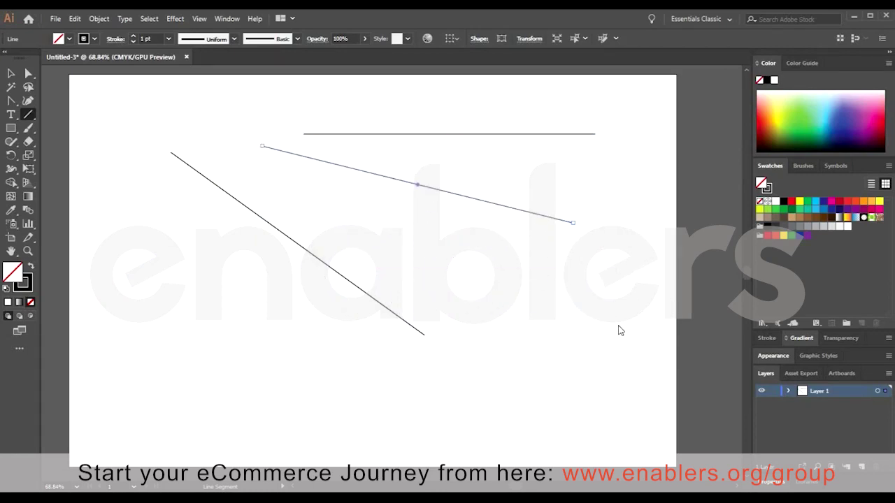
left_click(419, 288)
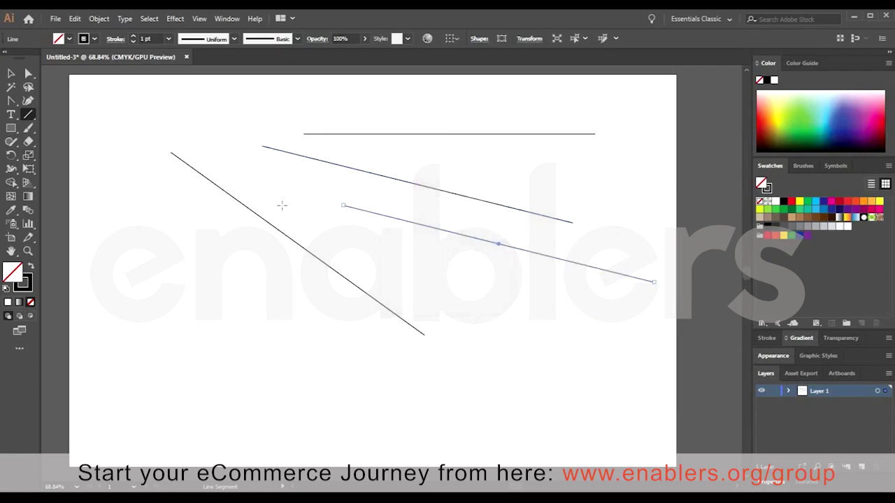
Extend the lower sloping line from its left end with a Pen tool curve, and redirect the new anchor's handle downward.
left_click(11, 100)
right_click(10, 100)
left_click(63, 97)
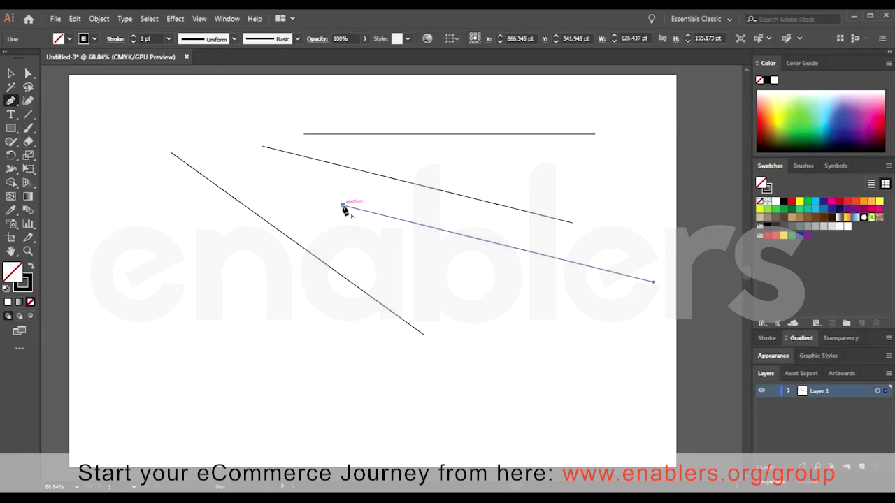
left_click(343, 207)
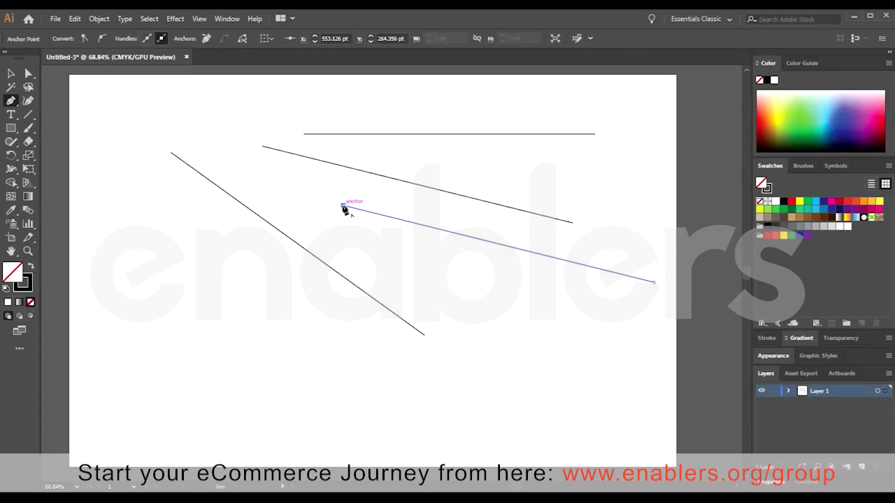
left_click_drag(210, 271, 214, 292)
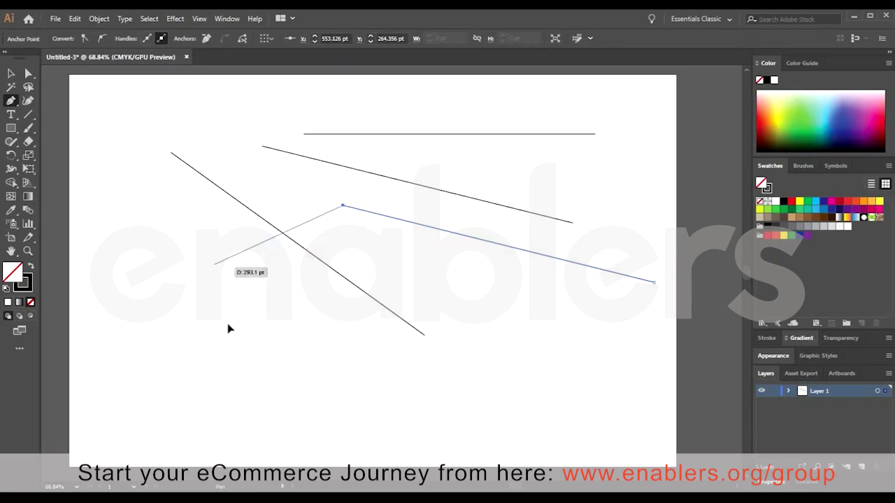
left_click_drag(206, 357, 200, 360)
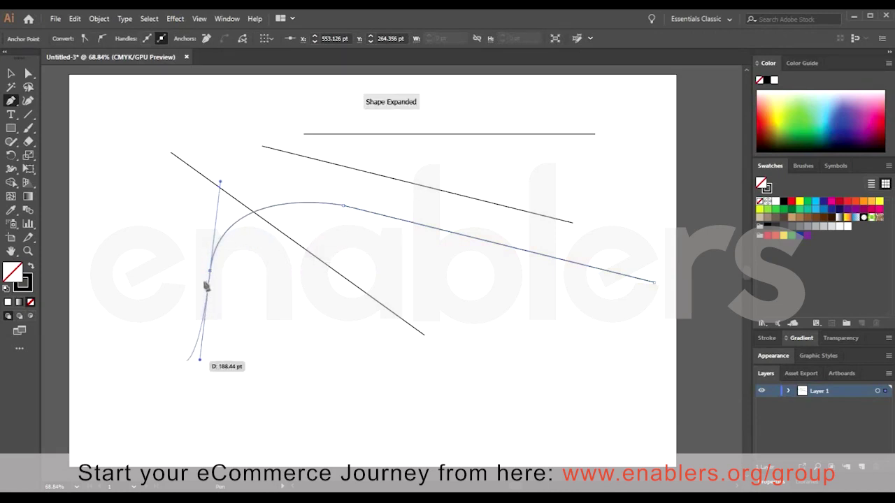
left_click_drag(211, 272, 233, 334)
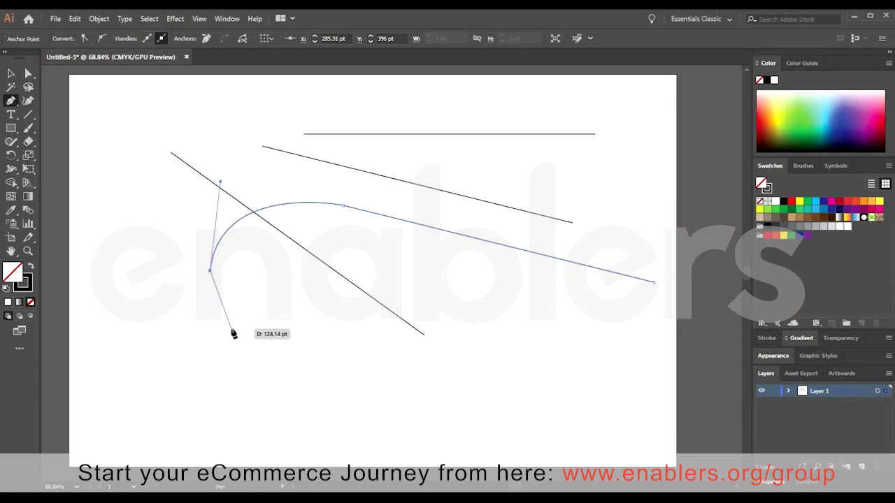
Continue the path with a wide curve along the bottom and close it at the sloping line's right end.
left_click_drag(273, 374, 418, 403)
left_click_drag(541, 328, 560, 330)
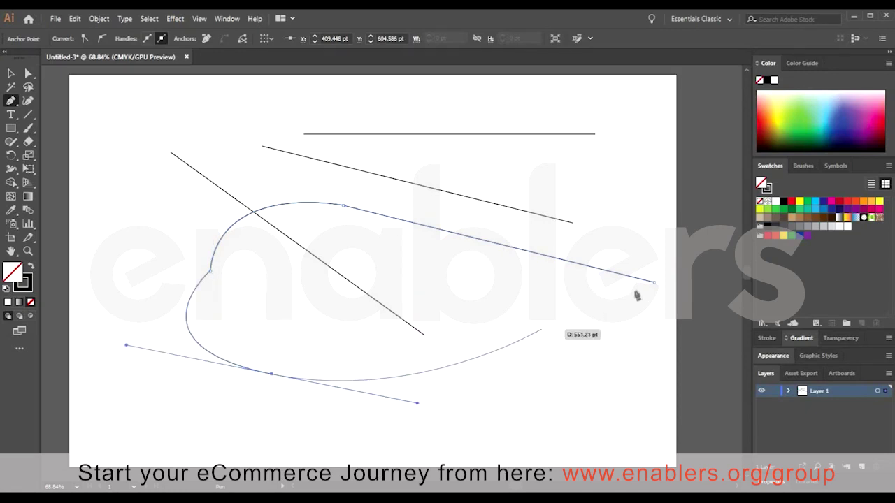
left_click(654, 283)
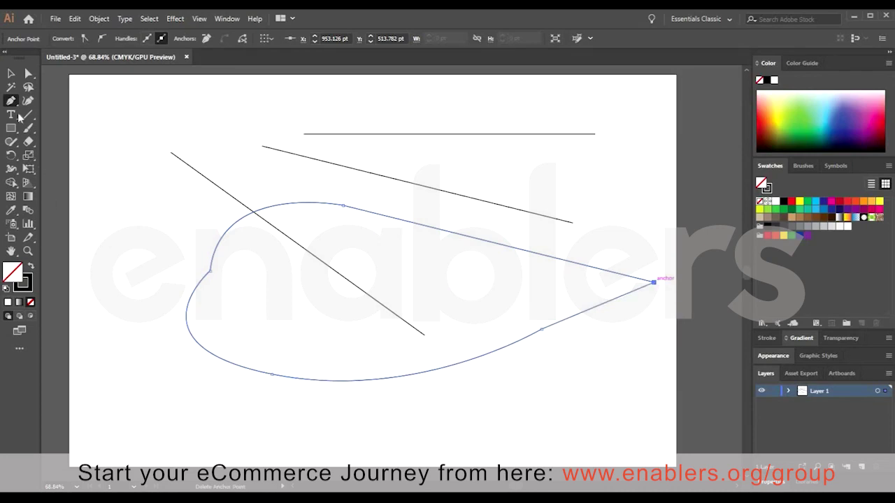
Move the closed path up and left, and delete all the artwork on the artboard.
key("v")
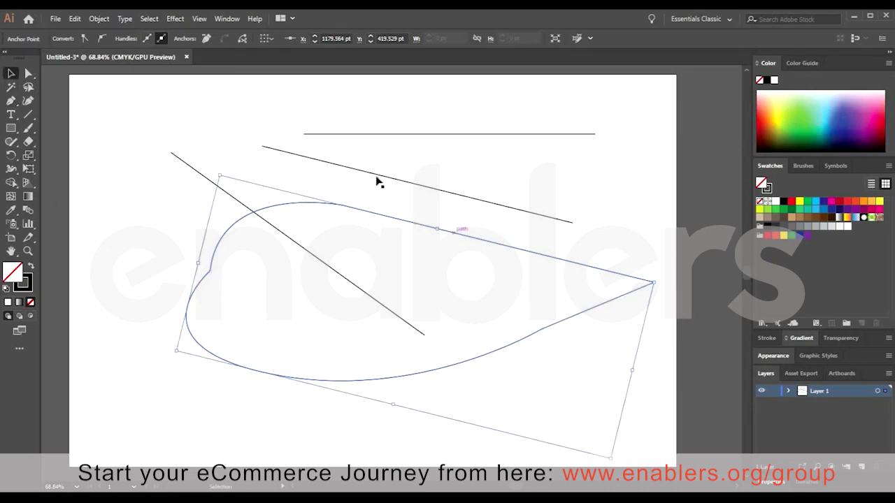
left_click_drag(519, 335, 426, 285)
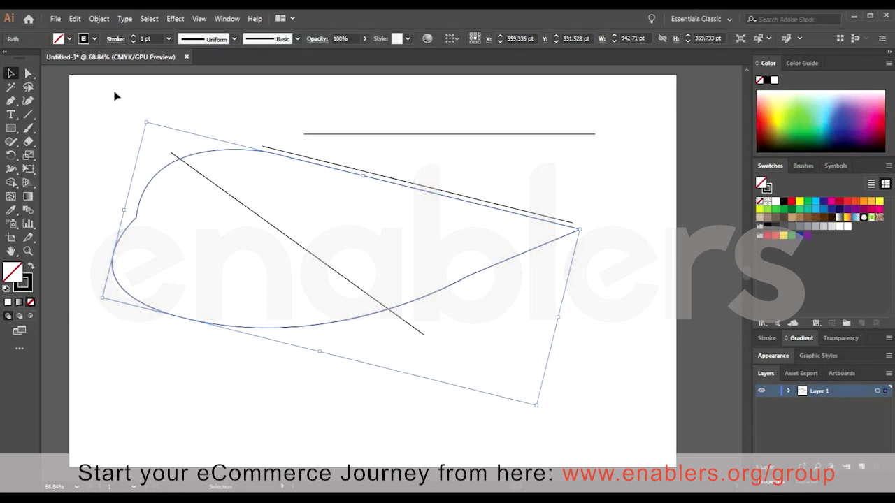
left_click_drag(114, 92, 223, 161)
key("ctrl+z")
key("Delete")
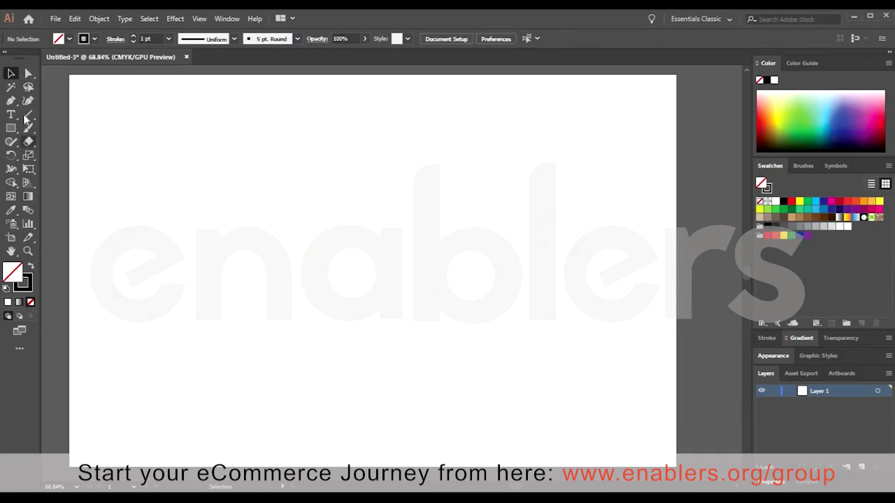
Draw five quarter arcs with the Arc tool, two crossing on the artboard's left side and three intersecting on its right side.
left_click_drag(28, 115, 71, 128)
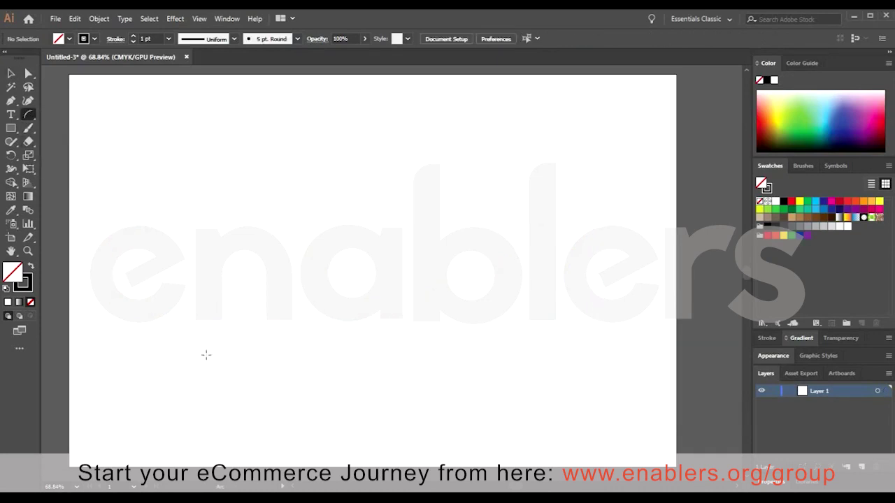
mouse_move(179, 159)
left_mouse_down()
mouse_move(179, 234)
mouse_move(286, 356)
mouse_move(389, 370)
mouse_move(381, 373)
left_mouse_up()
left_click_drag(415, 318, 595, 165)
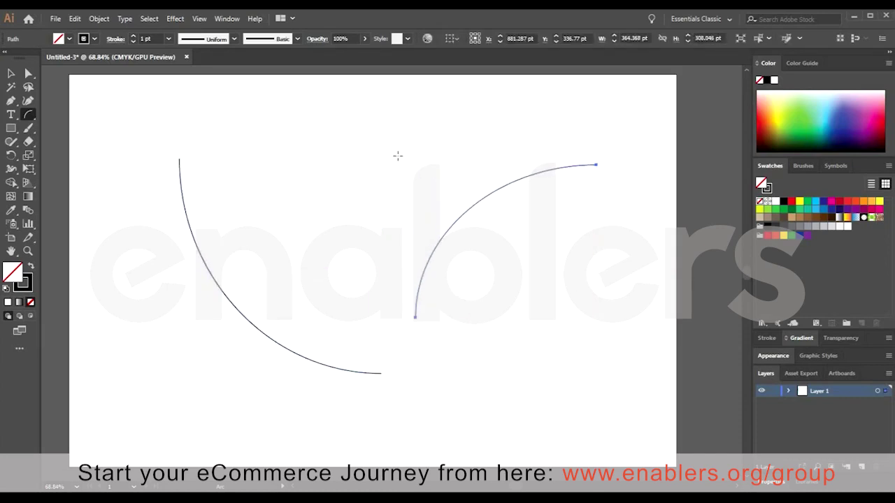
left_click_drag(411, 165, 242, 124)
left_click_drag(163, 334, 164, 355)
key("x")
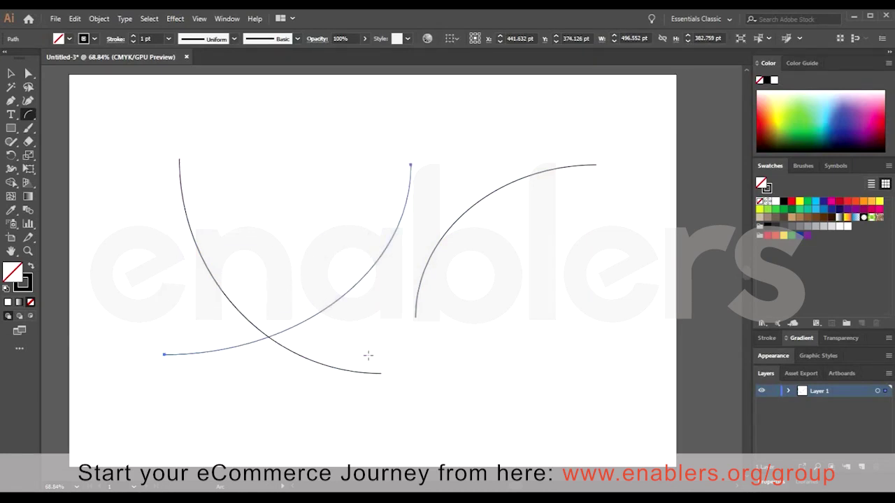
left_click_drag(496, 381, 637, 302)
left_click_drag(614, 215, 614, 215)
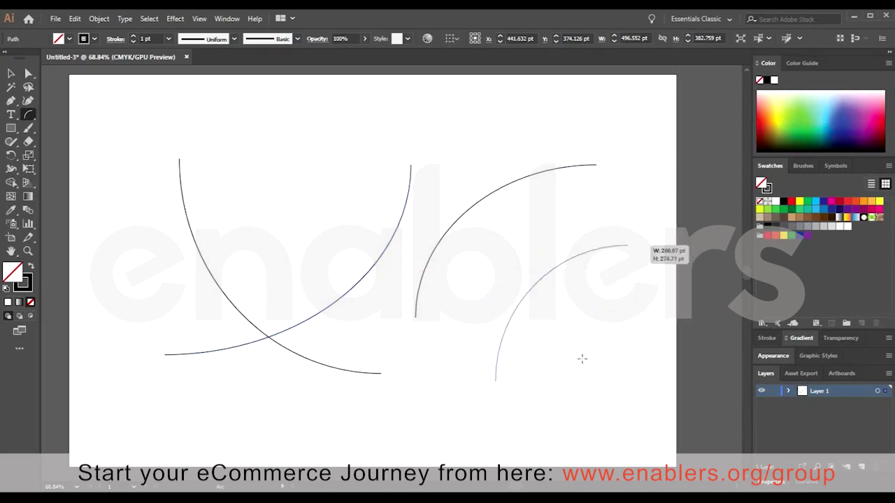
left_click_drag(346, 128, 346, 128)
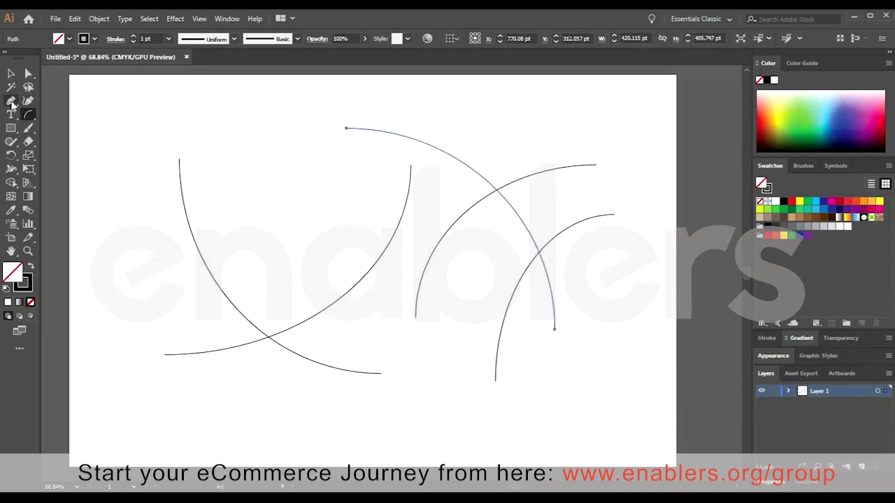
Extend the uppermost arc from its left end with two Pen tool curves, redirecting the middle anchor's handle down and left.
left_click(11, 101)
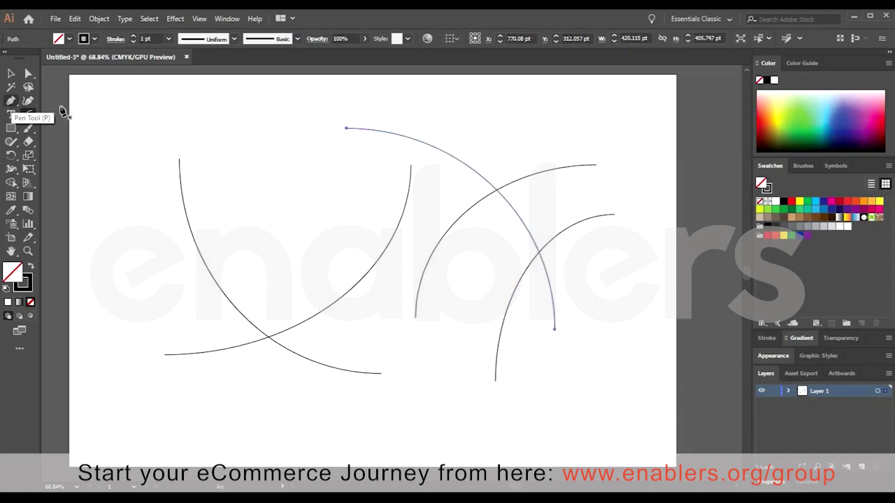
left_click(346, 129)
left_click_drag(222, 128, 216, 162)
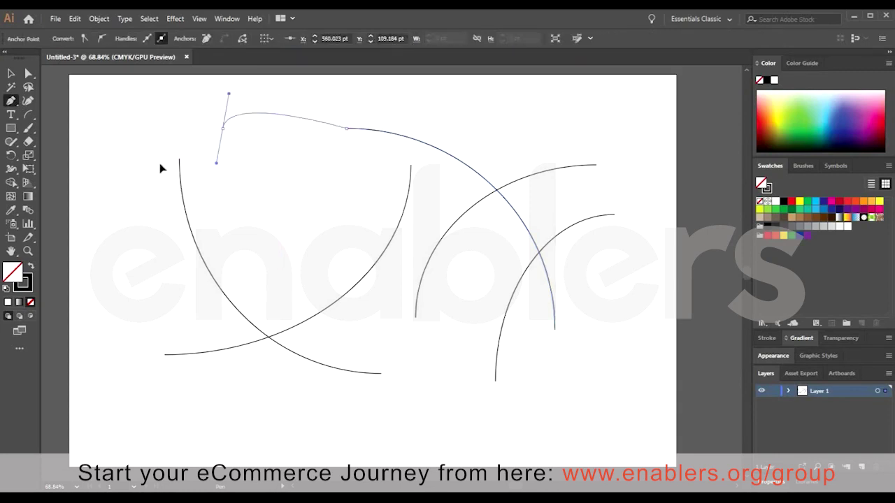
left_click_drag(160, 168, 158, 158)
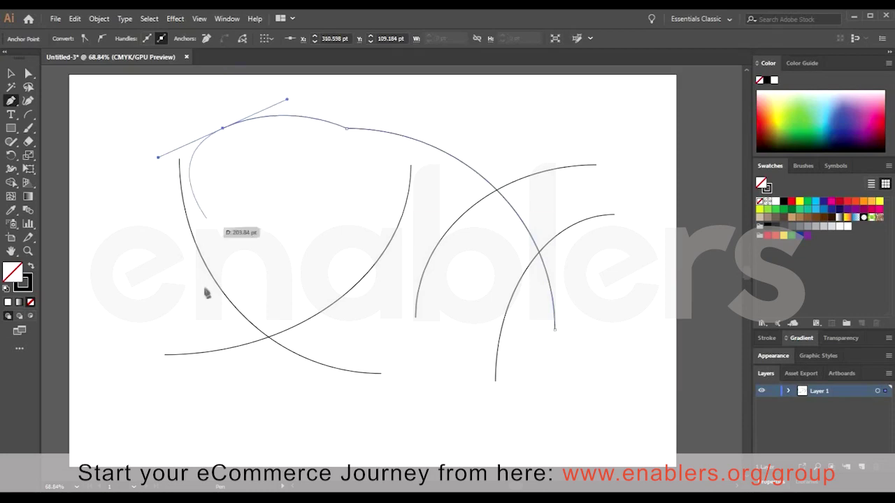
left_click_drag(179, 253, 200, 285)
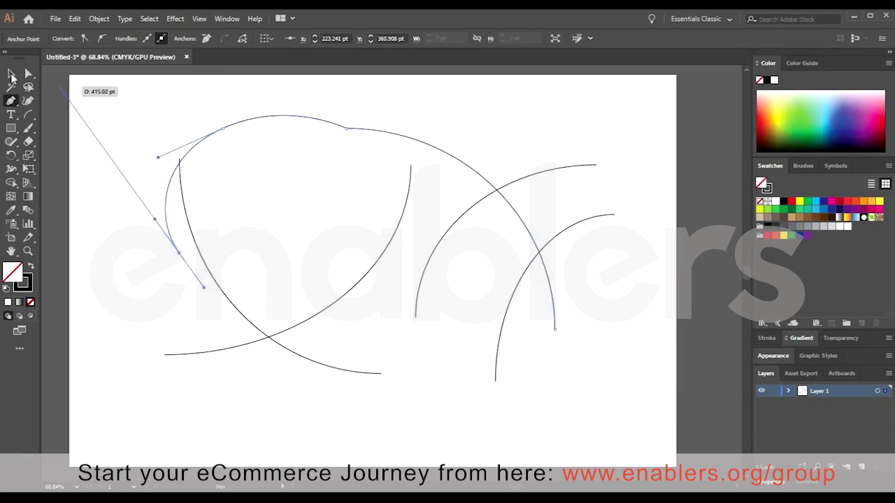
Select all the arcs and the extended path and delete them from the artboard.
left_click(11, 74)
left_click_drag(115, 90, 516, 360)
key("Delete")
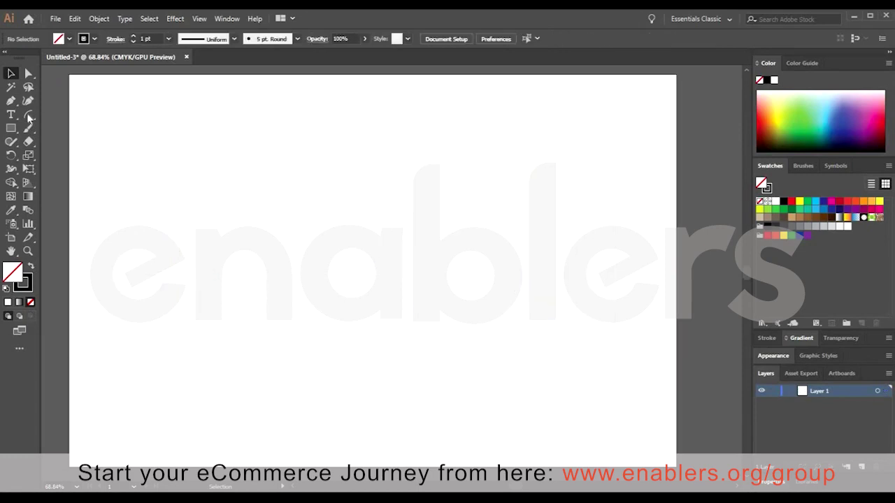
Draw a large spiral on the artboard's left half and a smaller one, about 284 by 301 pt, at its upper right.
left_click(29, 117)
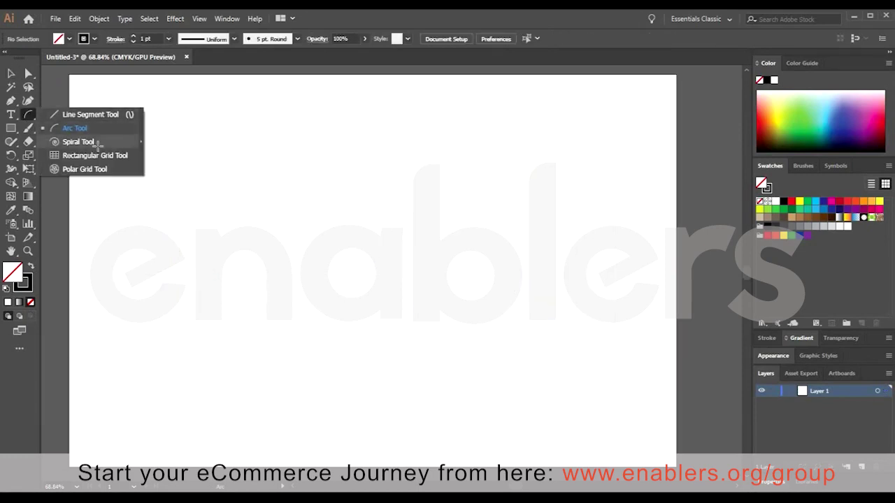
left_click(79, 142)
left_click_drag(307, 197, 444, 258)
left_click_drag(481, 148, 559, 222)
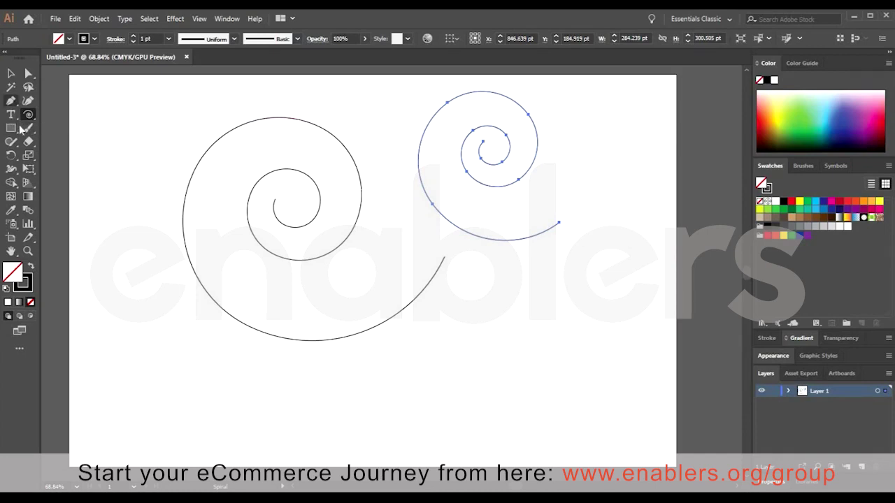
Move the smaller spiral down and reshape its outer tail into an S-curve by moving the end anchor and its handle.
left_click(29, 73)
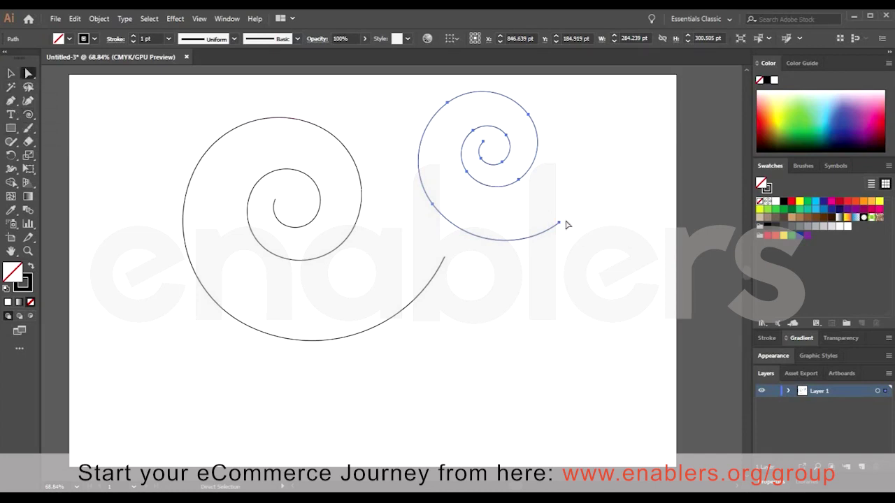
left_click_drag(559, 224, 560, 274)
left_click(561, 272)
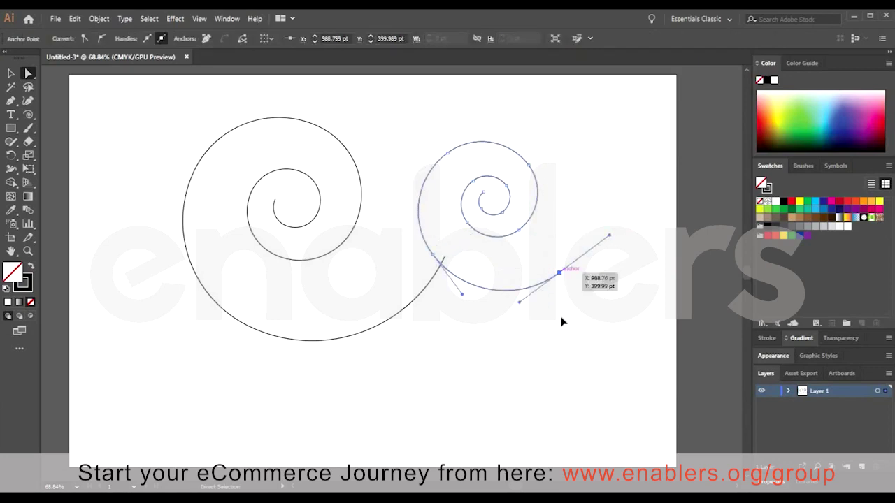
left_click_drag(559, 274, 474, 359)
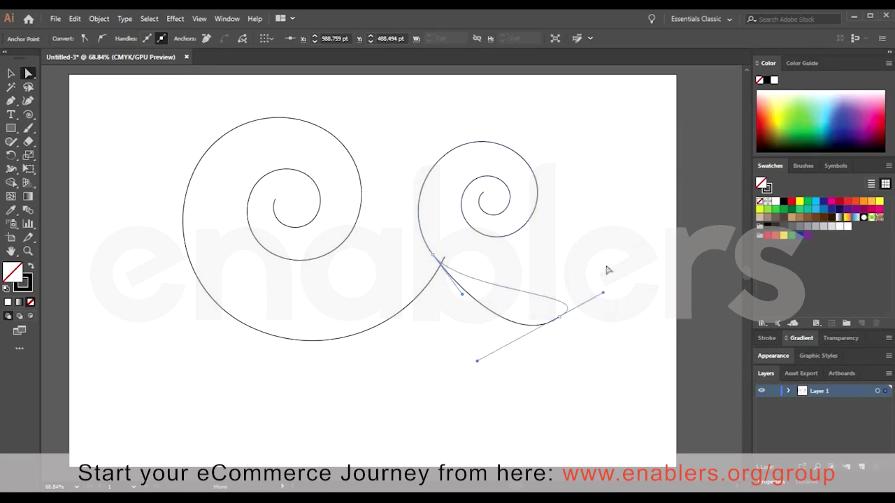
left_click(481, 206)
left_click(479, 201)
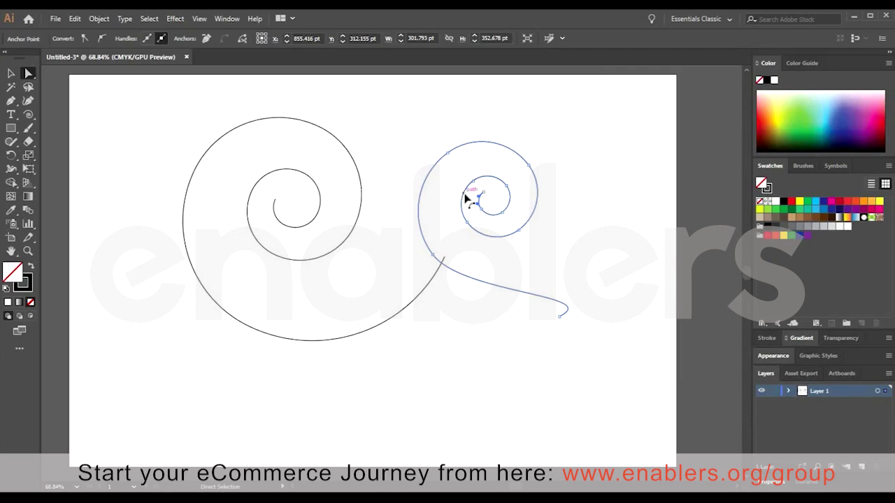
left_click(467, 201)
Draw two rectangular grids side by side below the spirals, about 476 by 295 pt and 432 by 321 pt.
left_click(29, 115)
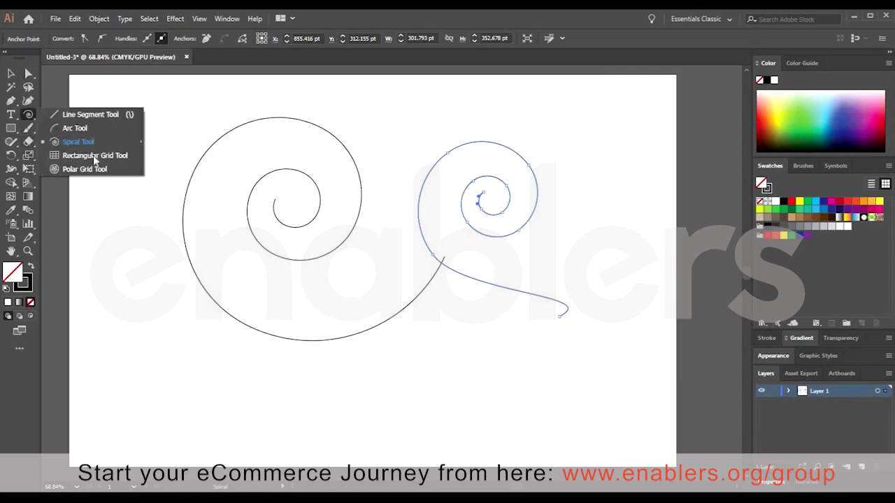
left_click(95, 155)
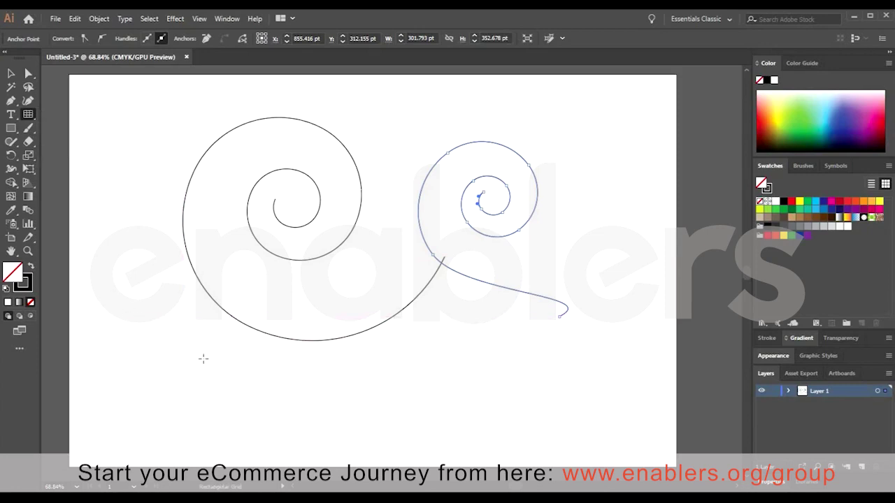
left_click_drag(114, 288, 350, 434)
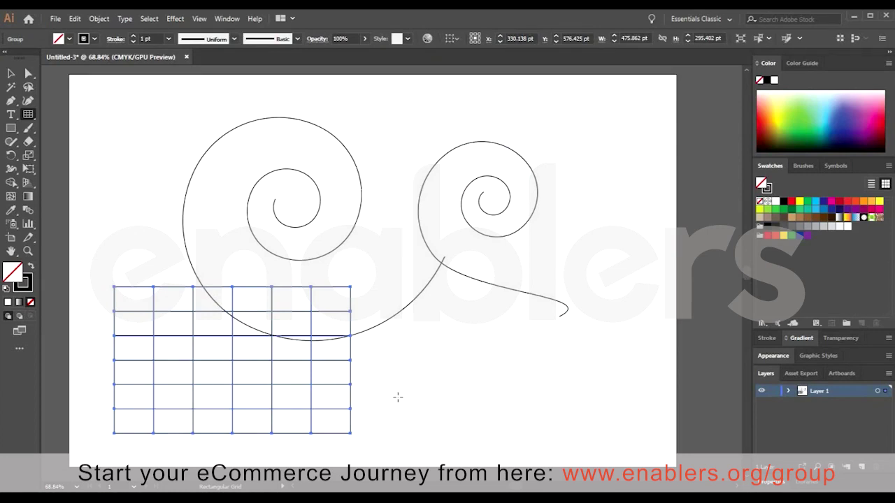
left_click_drag(403, 279, 618, 438)
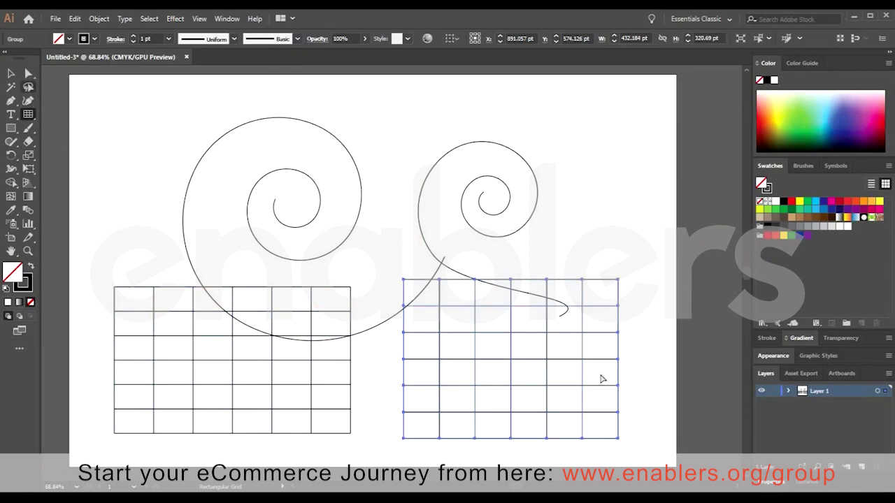
Slant the left grid's two rightmost inner vertical lines by moving their top anchors above the grid, one rightward and one leftward.
key("a")
left_click(318, 316)
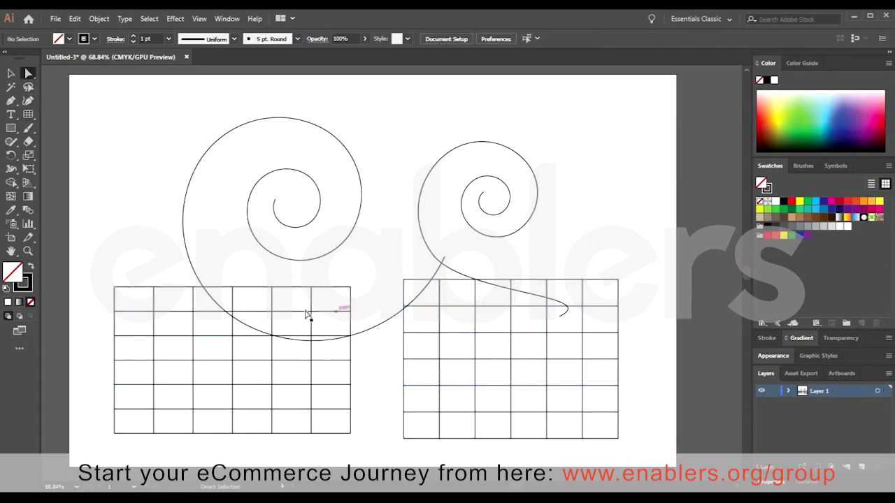
left_click(311, 289)
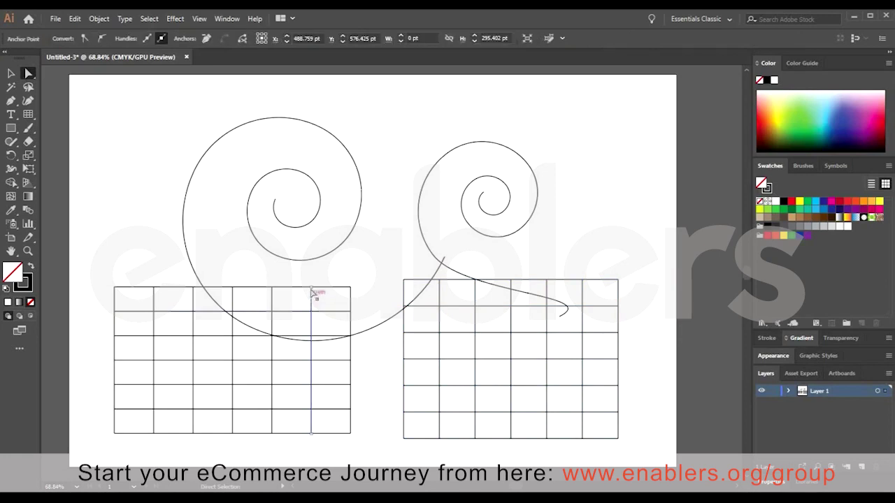
left_click_drag(314, 289, 374, 226)
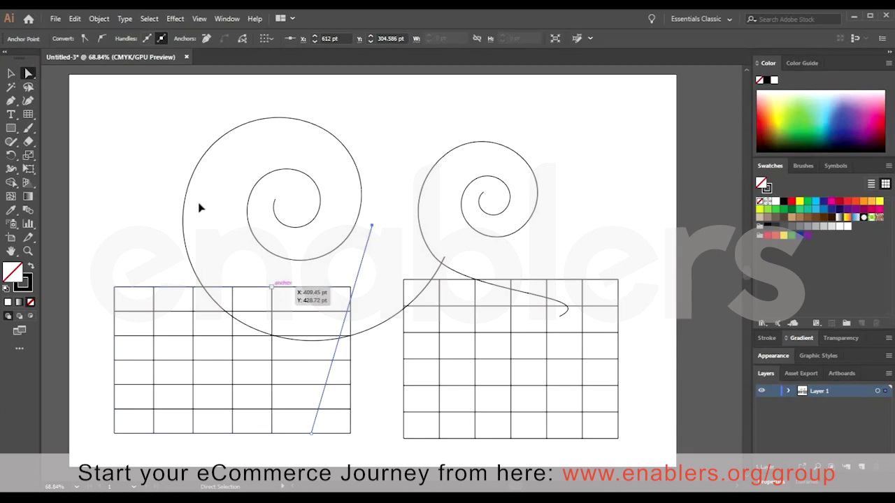
left_click_drag(272, 287, 192, 201)
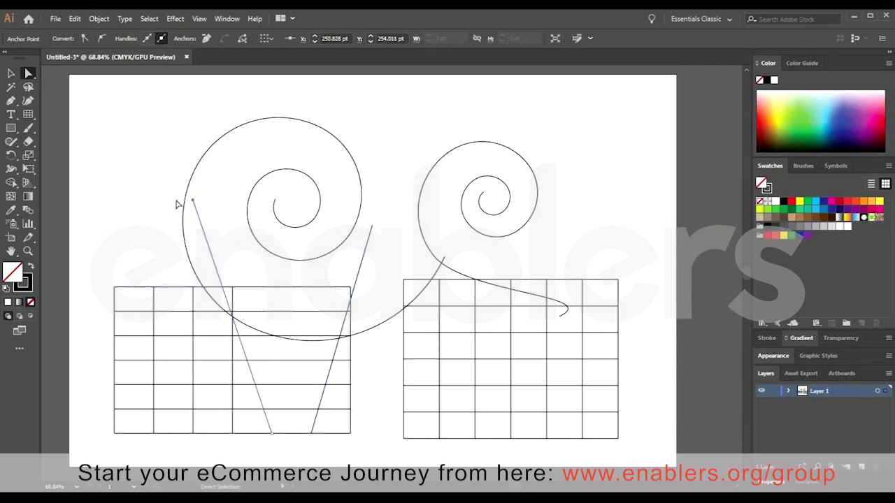
Choose the Polar Grid tool for the line tool group, and delete all the spirals and grids from the artboard.
left_click_drag(28, 114, 98, 170)
key("v")
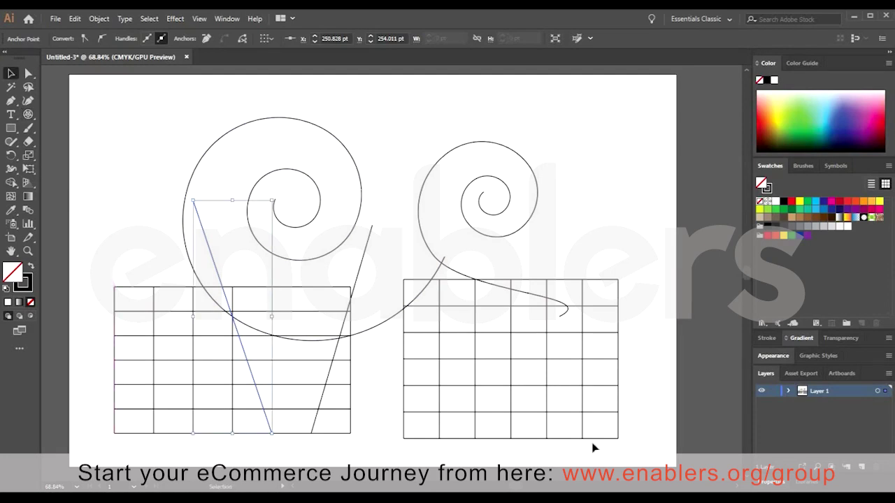
key("ctrl+a")
key("Delete")
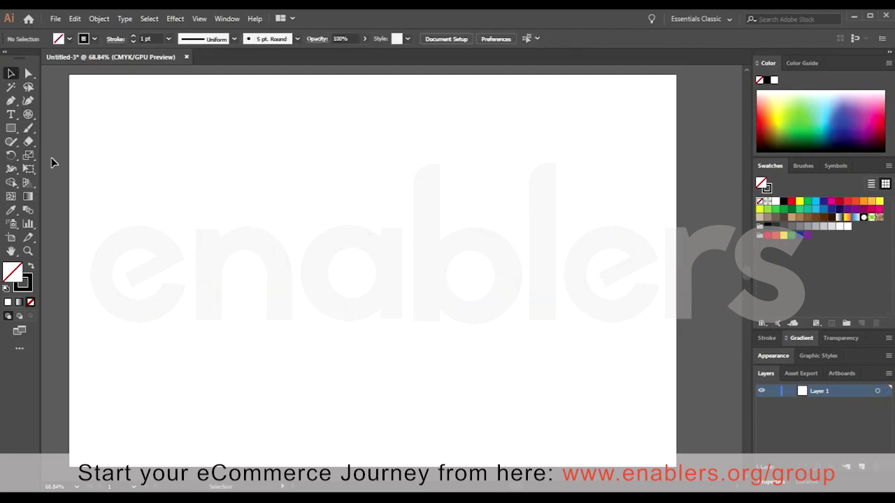
Draw a circular polar grid about 463 pt across near the artboard's center, and move it slightly up and right.
left_click(28, 114)
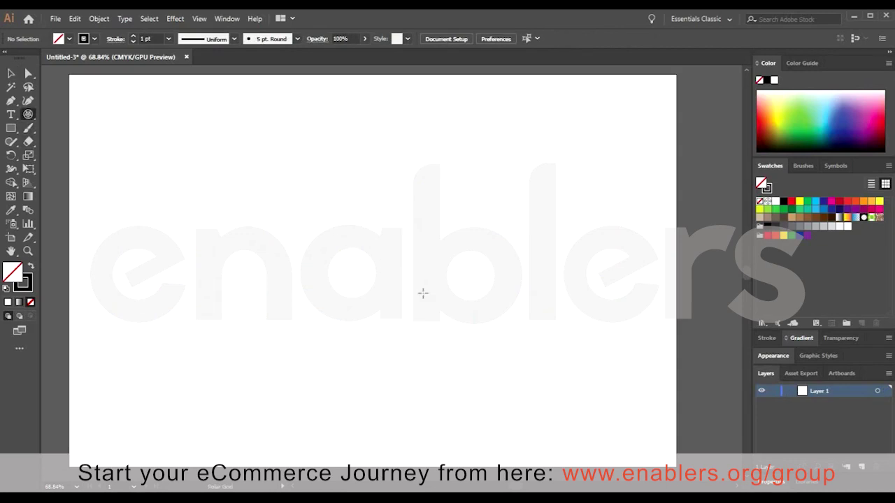
left_click_drag(422, 294, 531, 395)
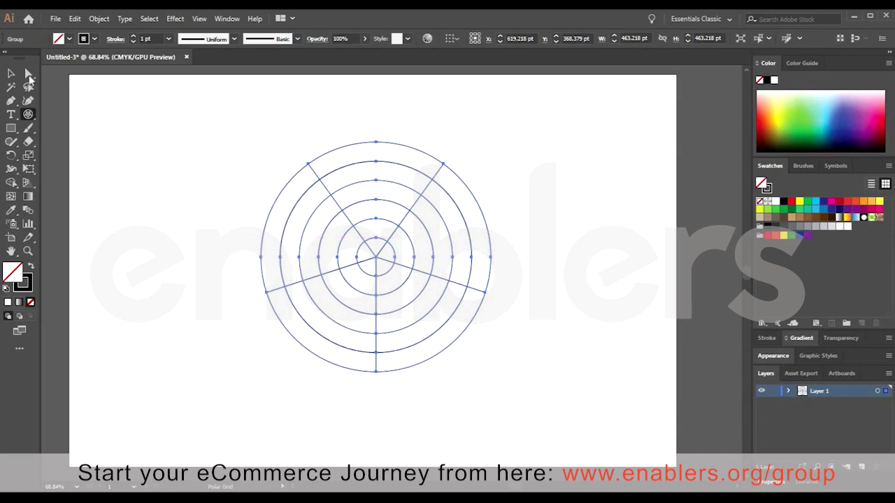
key("a")
left_click_drag(376, 146, 394, 127)
key("ctrl+shift+a")
left_click(396, 126)
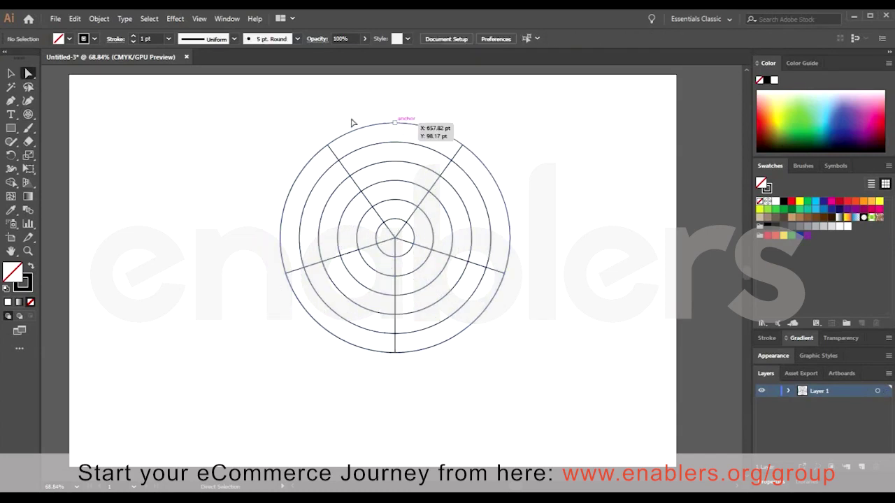
left_click_drag(331, 123, 285, 142)
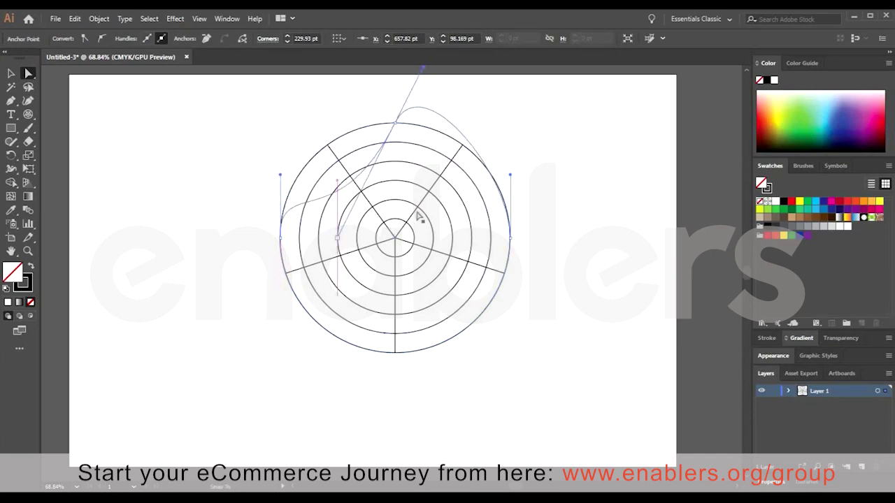
key("ctrl+z")
key("ctrl+z")
Stretch the polar grid's outermost circle into a tall oval by moving its top anchor up and bottom anchor down, and deselect it.
left_click_drag(396, 122, 393, 90)
left_click_drag(396, 355, 395, 416)
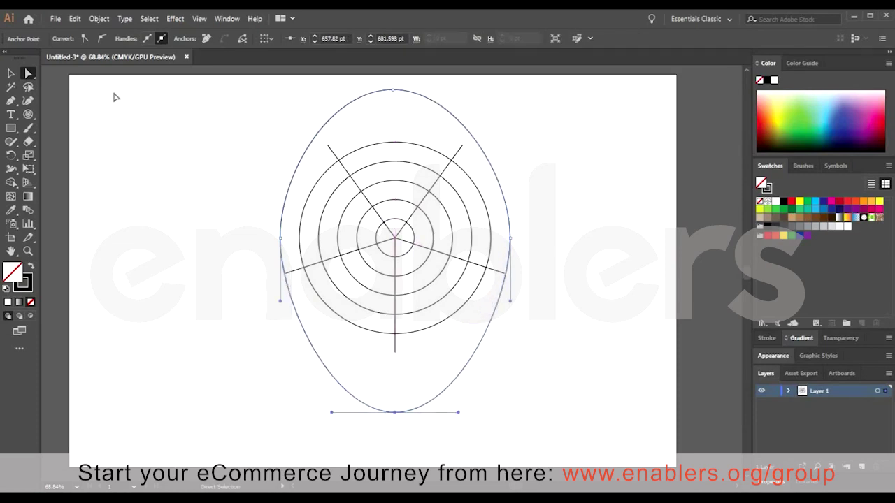
left_click(12, 74)
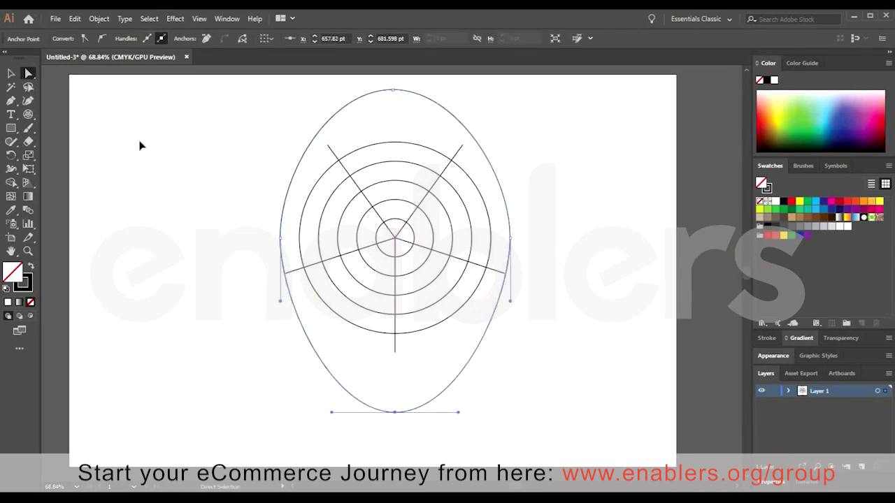
left_click(237, 197)
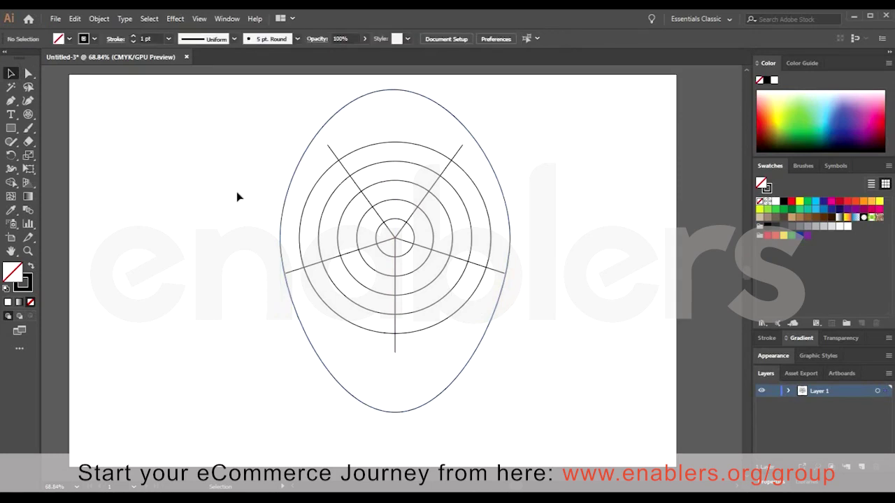